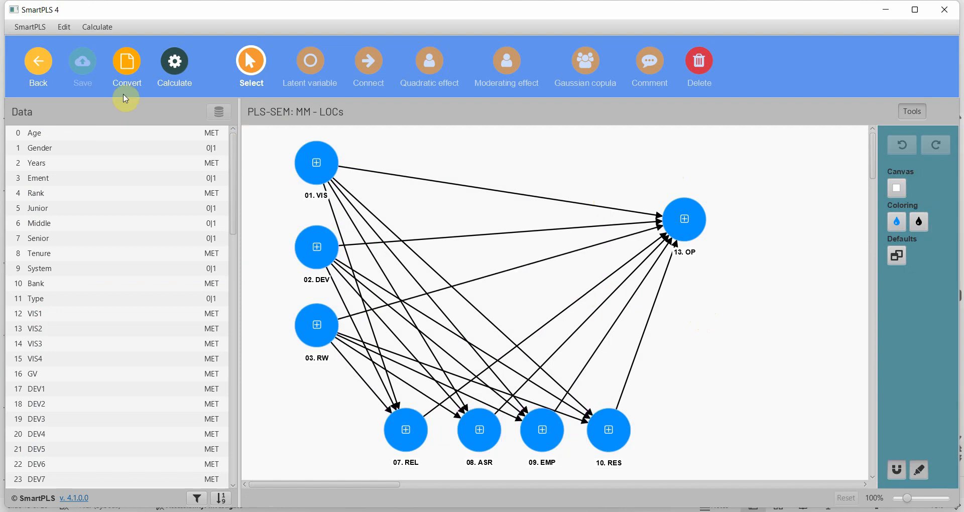
Run the PLS-SEM algorithm on the MM - LOCs model with the type of results set to Standardized
click(172, 63)
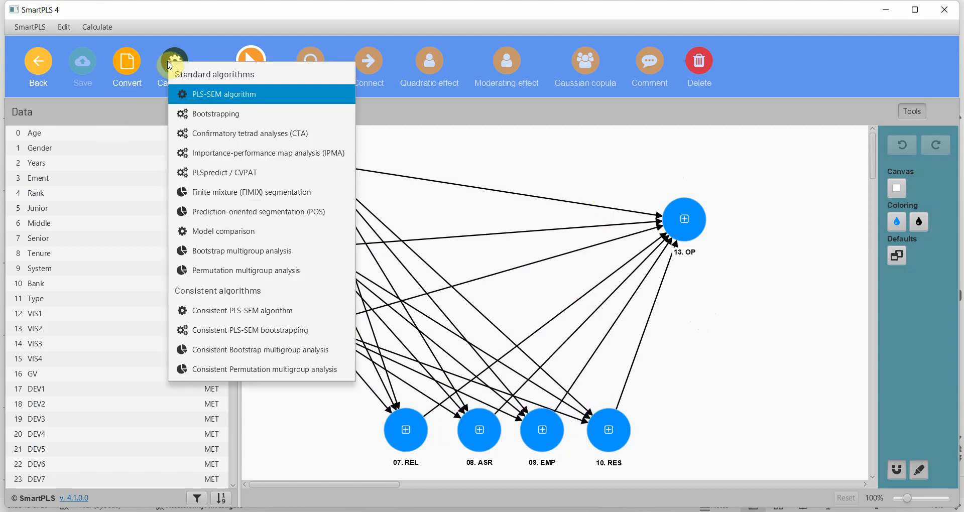
click(255, 97)
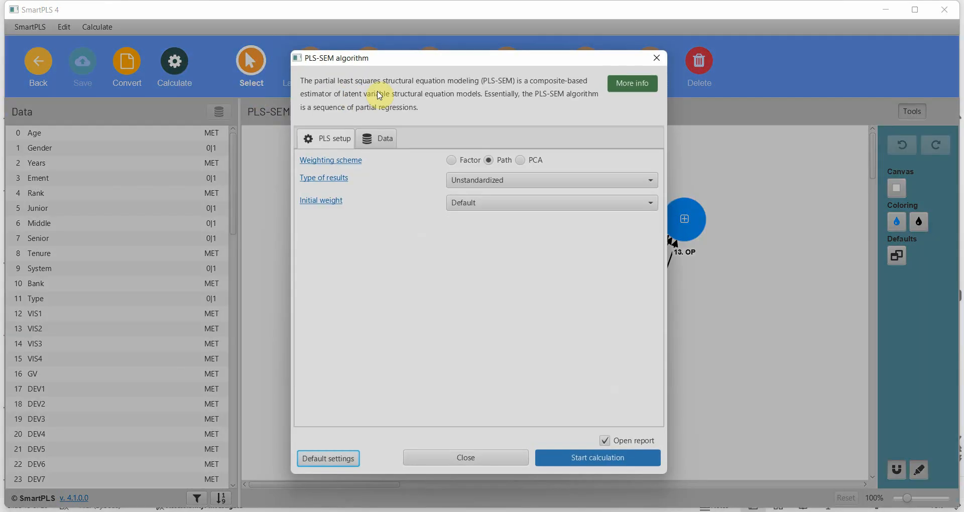
click(527, 188)
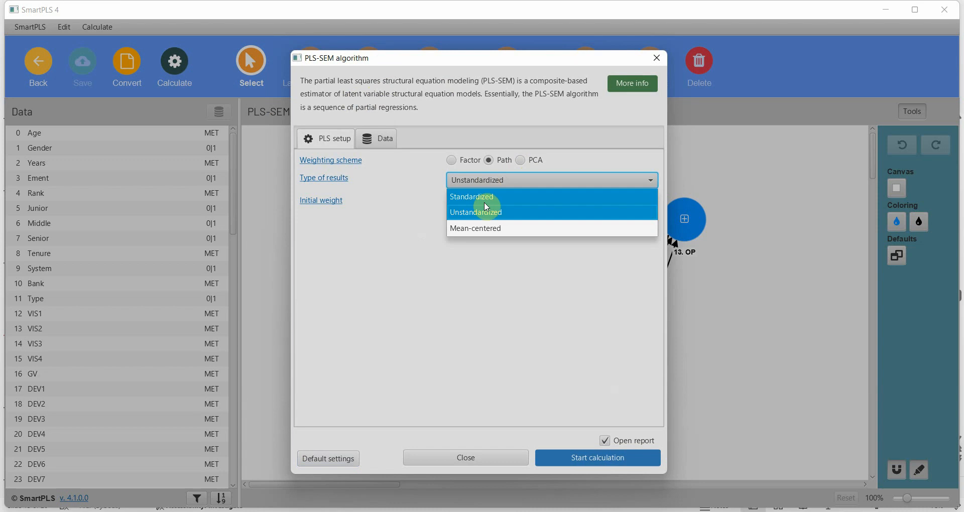
click(486, 200)
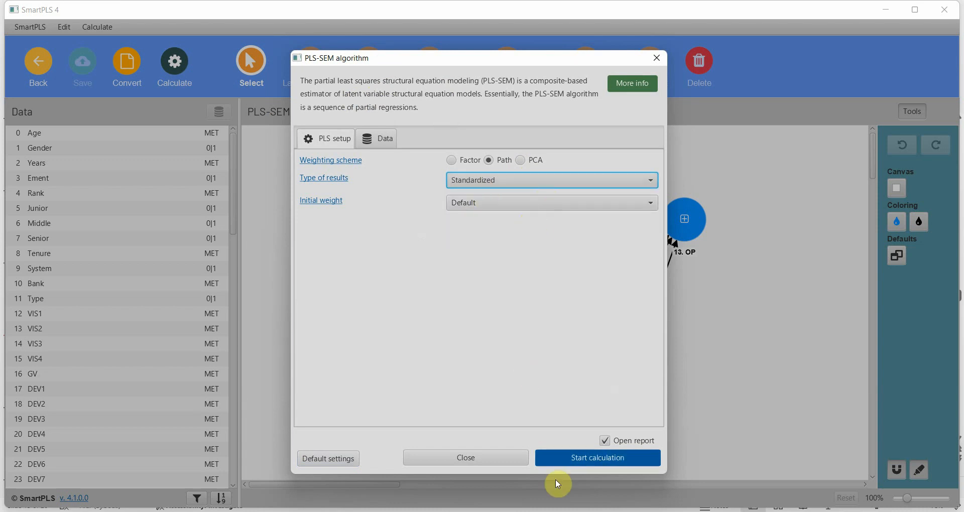
click(571, 459)
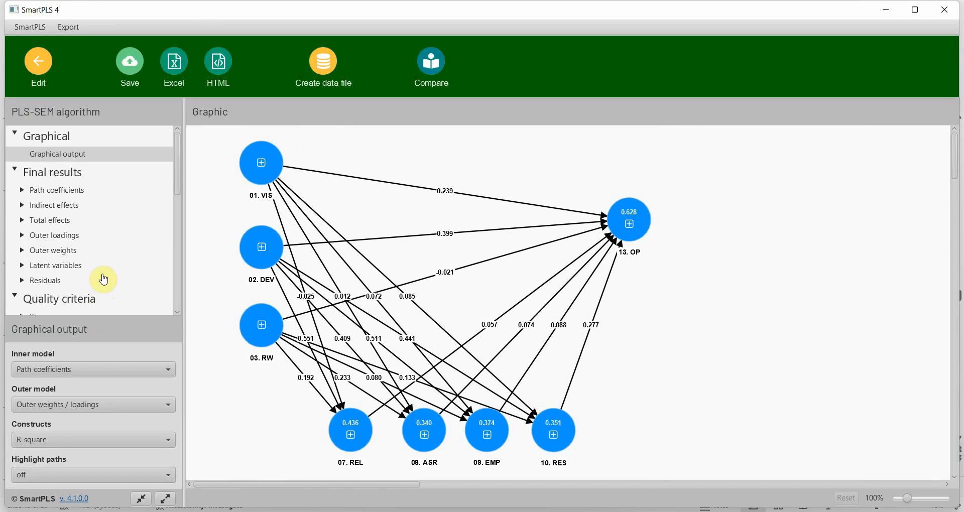
Review the outer loadings matrix and the construct reliability and validity overview, and return to the model
click(50, 236)
click(60, 251)
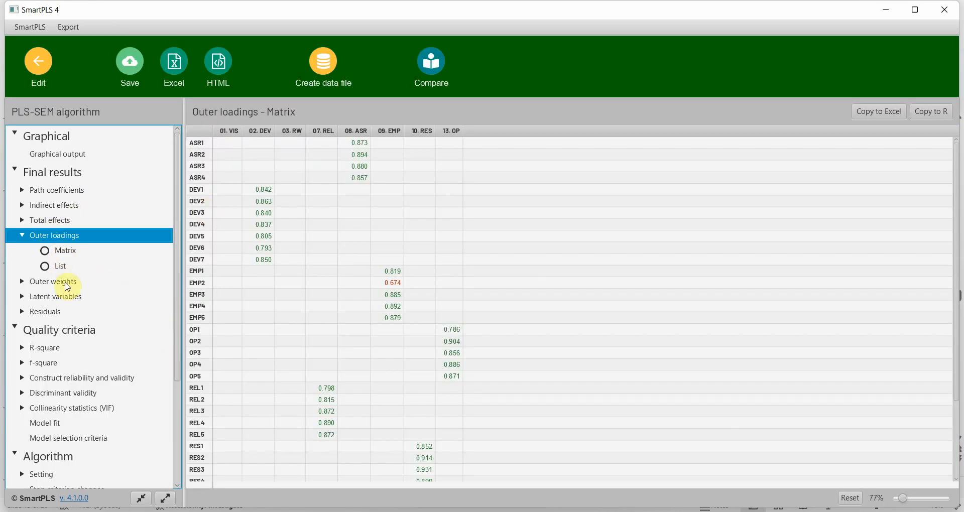
click(53, 383)
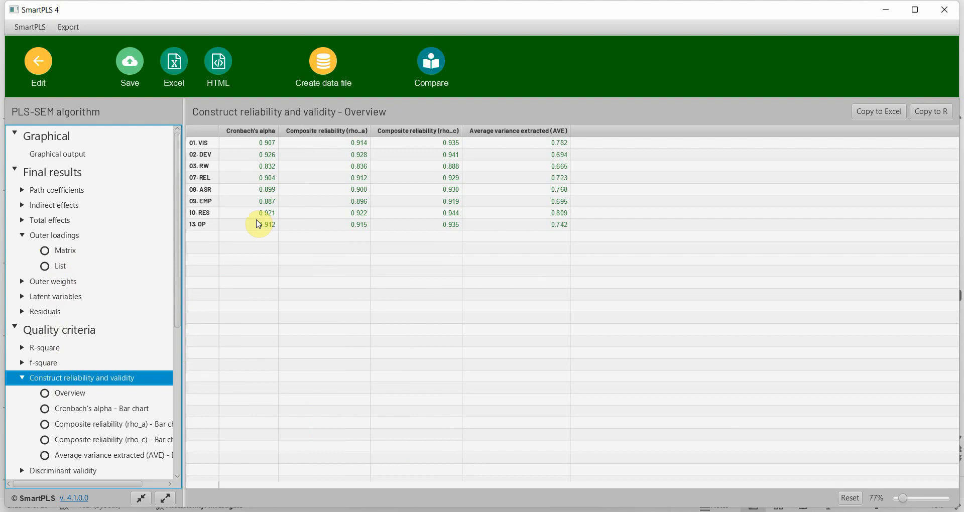
click(47, 65)
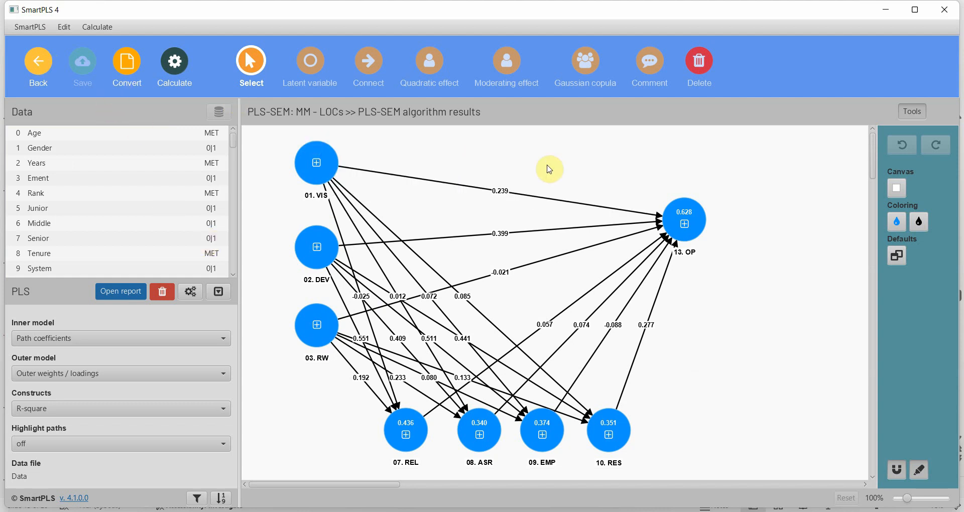
Rerun the PLS-SEM algorithm with the type of results set to Unstandardized and display the latent variable scores
click(171, 68)
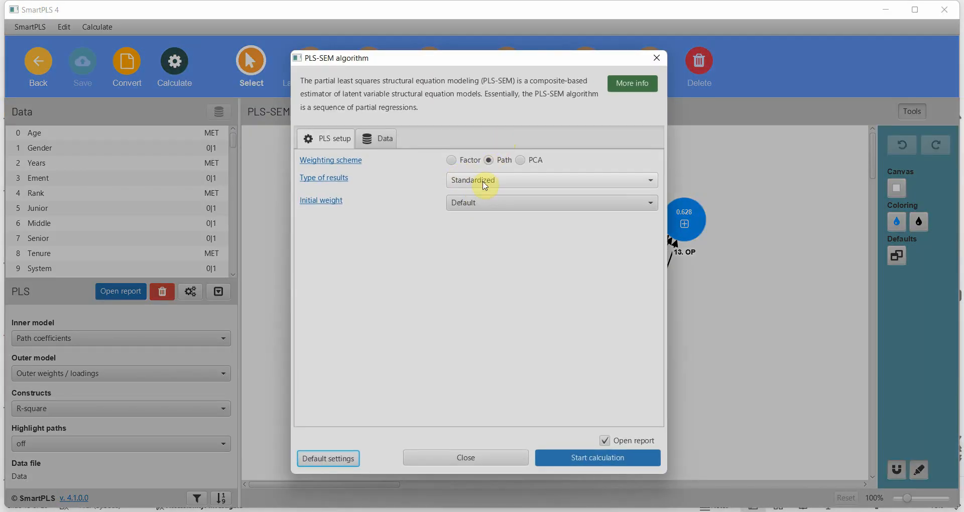
click(485, 179)
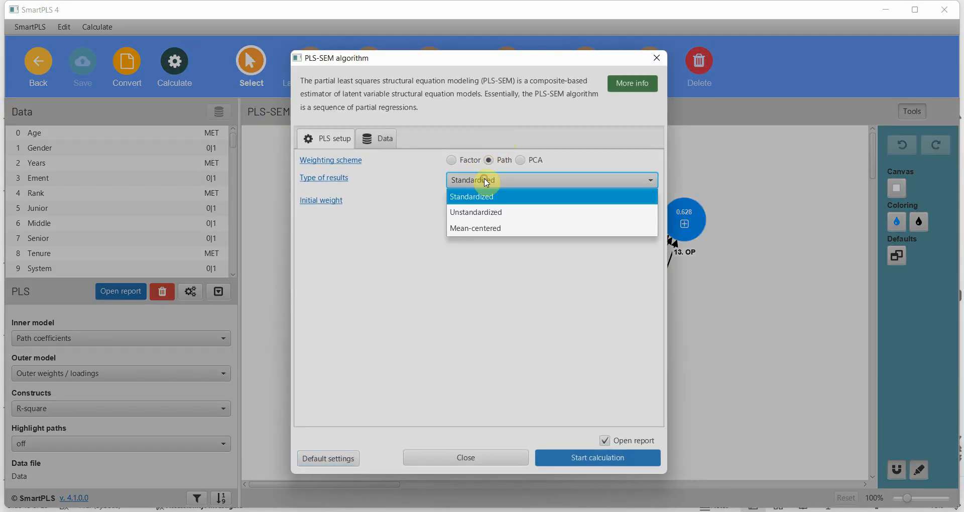
click(491, 211)
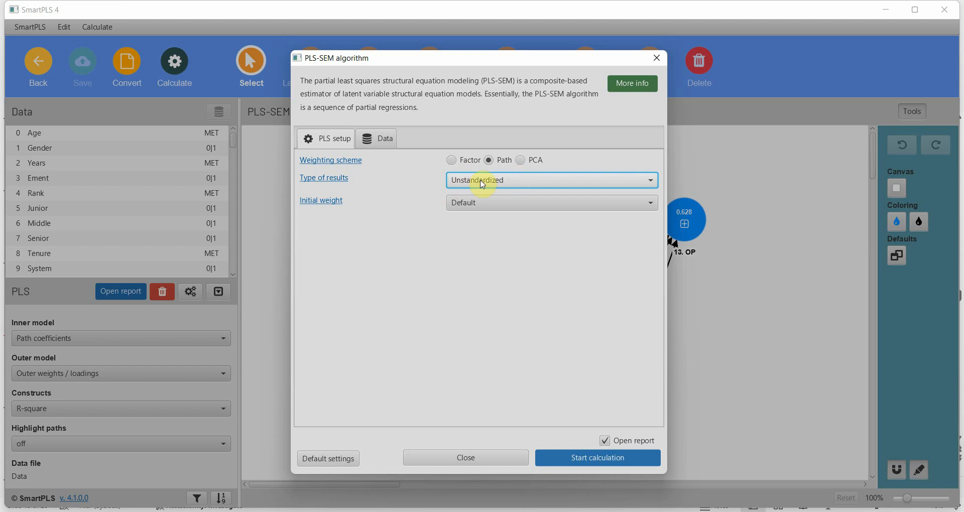
click(590, 466)
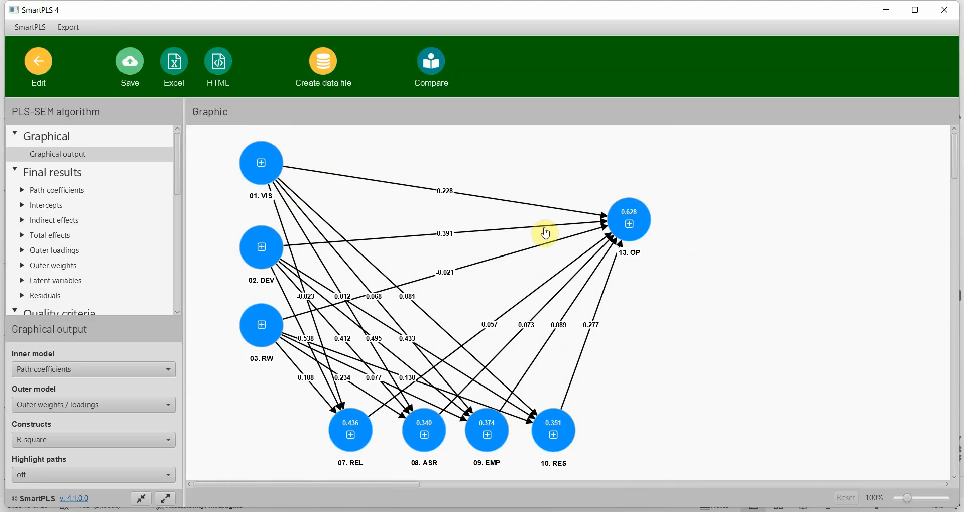
click(48, 281)
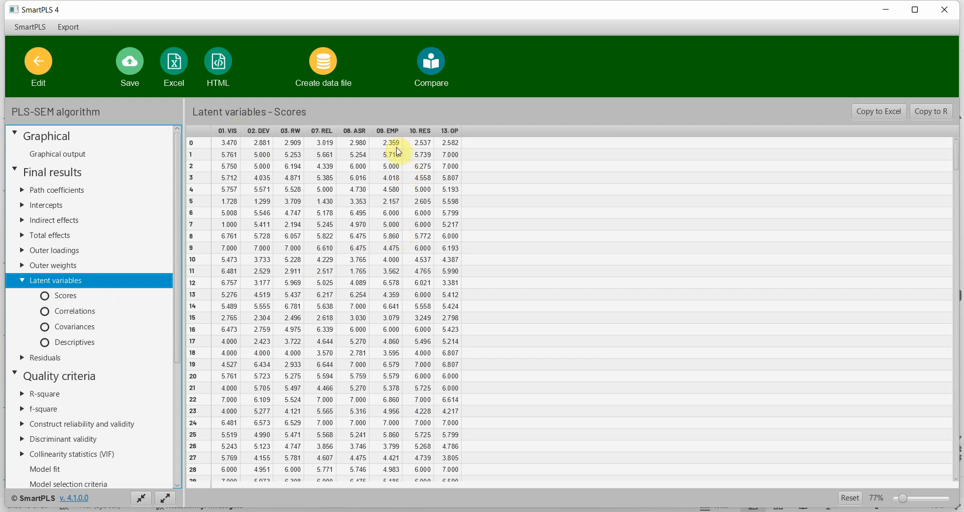
Create a data file named "Data derived from PLS results - UNSTD" in MyFirstModel that includes only the latent variable scores
click(328, 61)
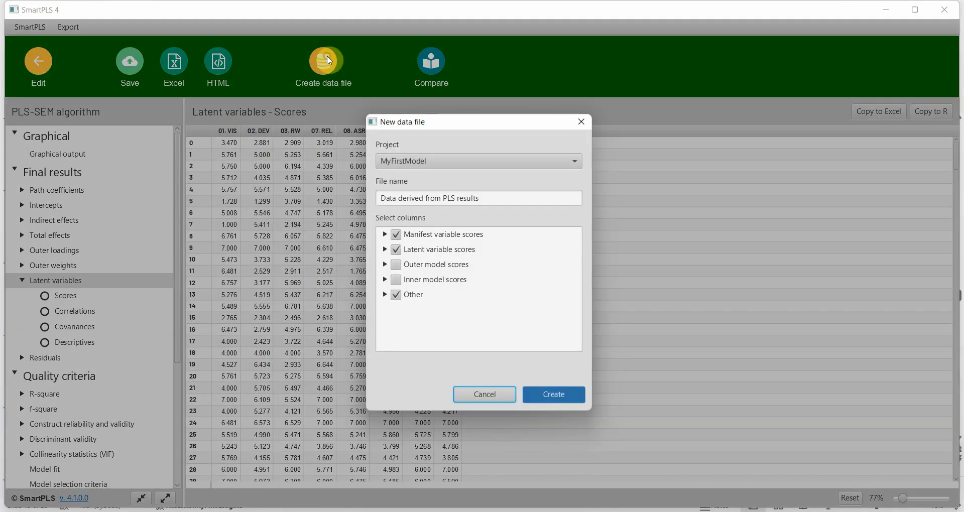
click(396, 234)
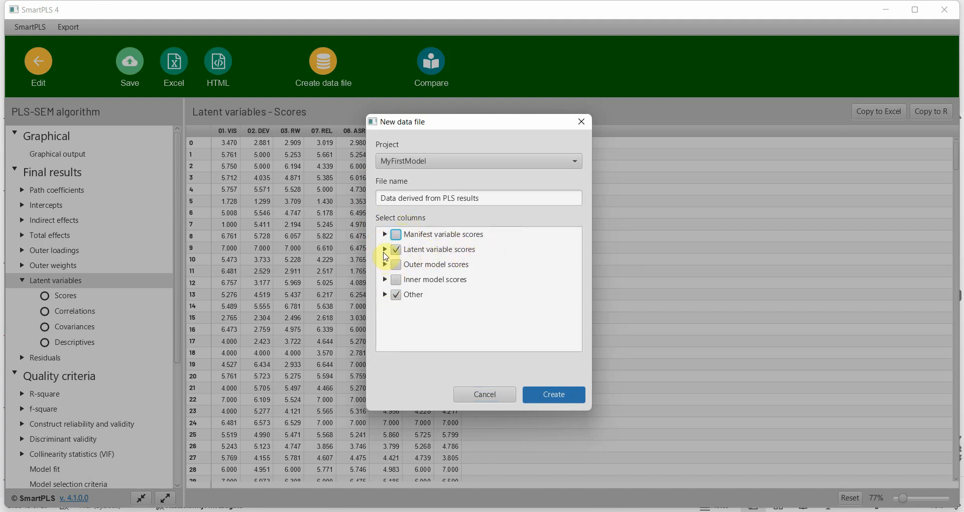
click(384, 251)
scroll(442, 342, down, 3)
scroll(447, 324, up, 3)
scroll(413, 308, down, 3)
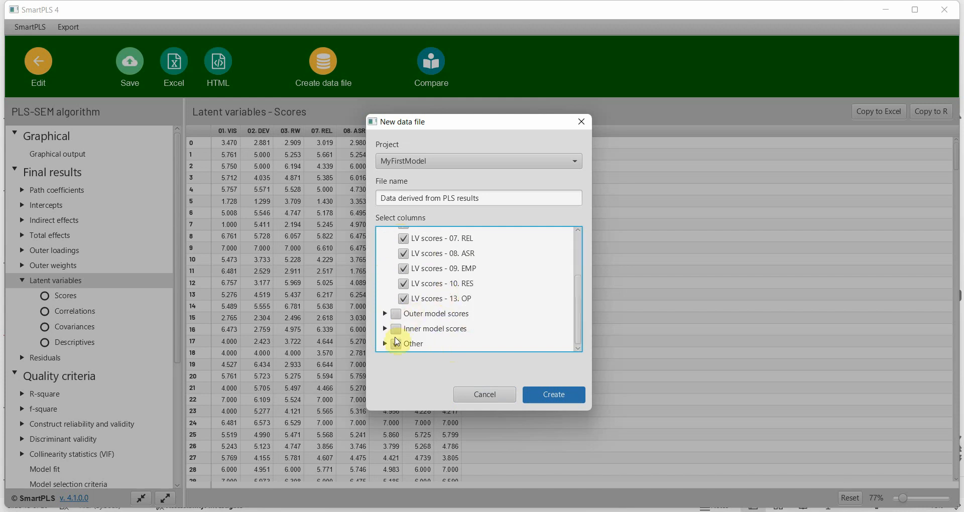
scroll(471, 266, up, 3)
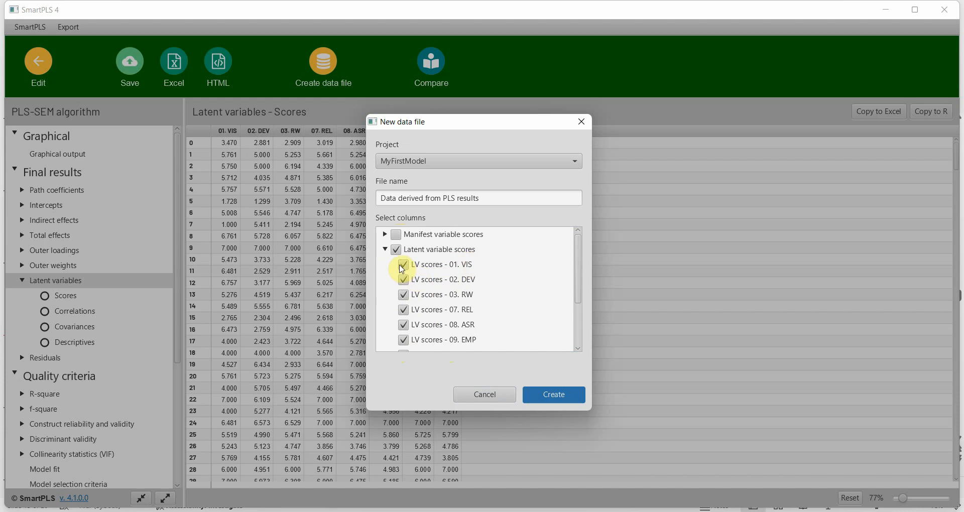
click(386, 250)
click(492, 199)
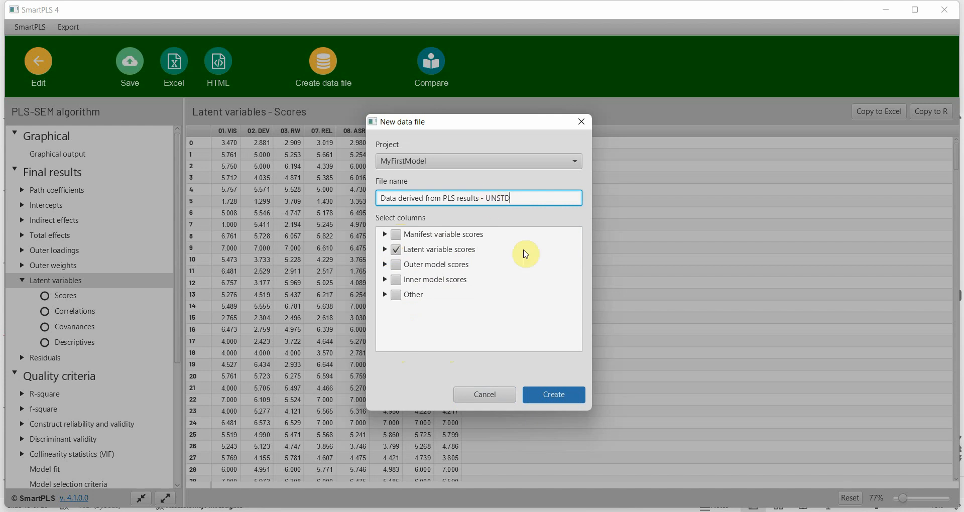
click(572, 397)
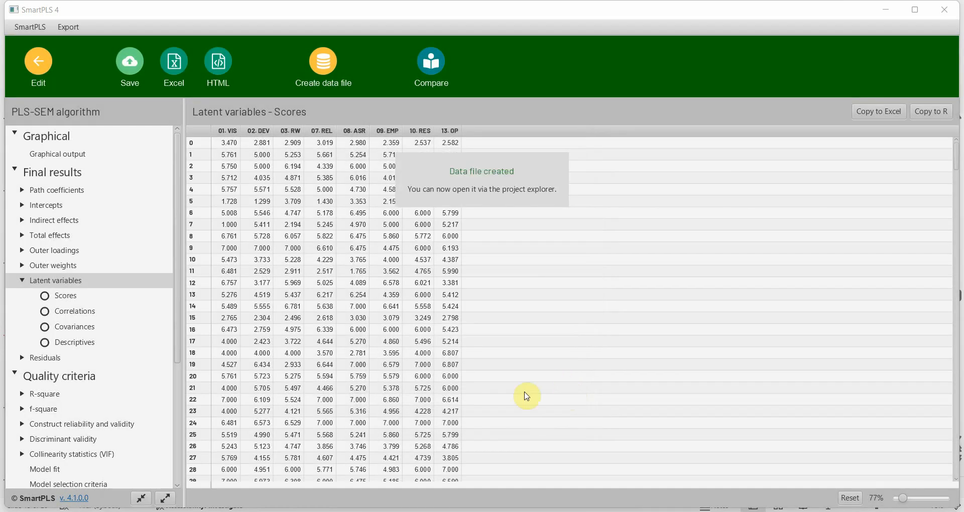
Return to the workspace and create a new regression model named NCA in the MyFirstModel project
click(39, 60)
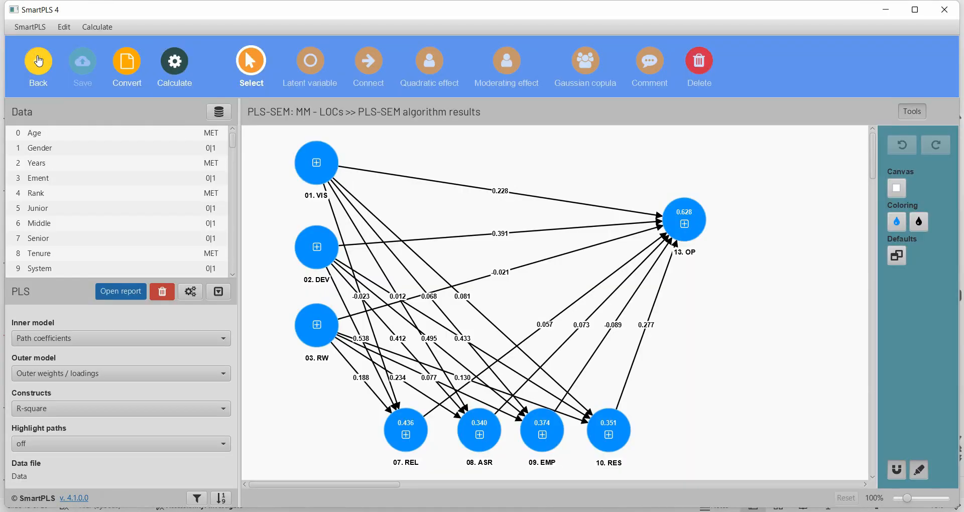
click(39, 61)
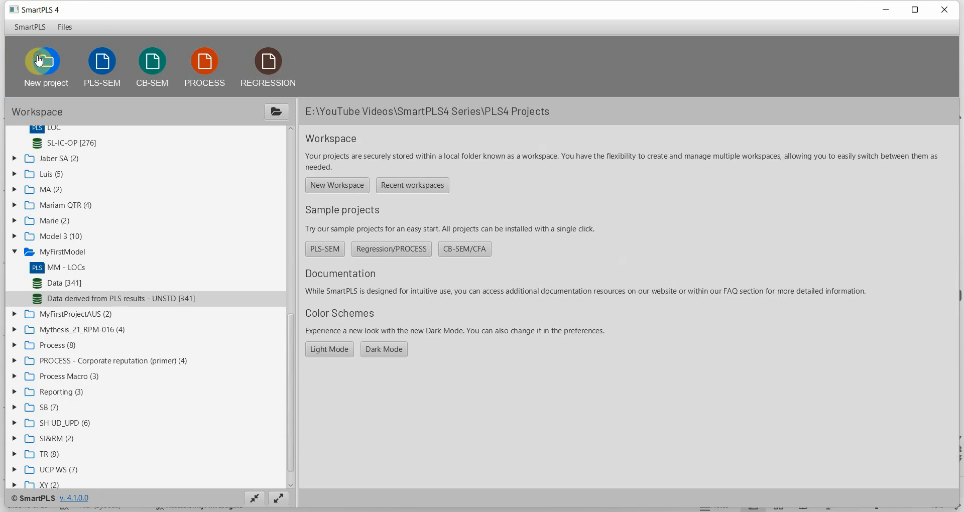
click(57, 257)
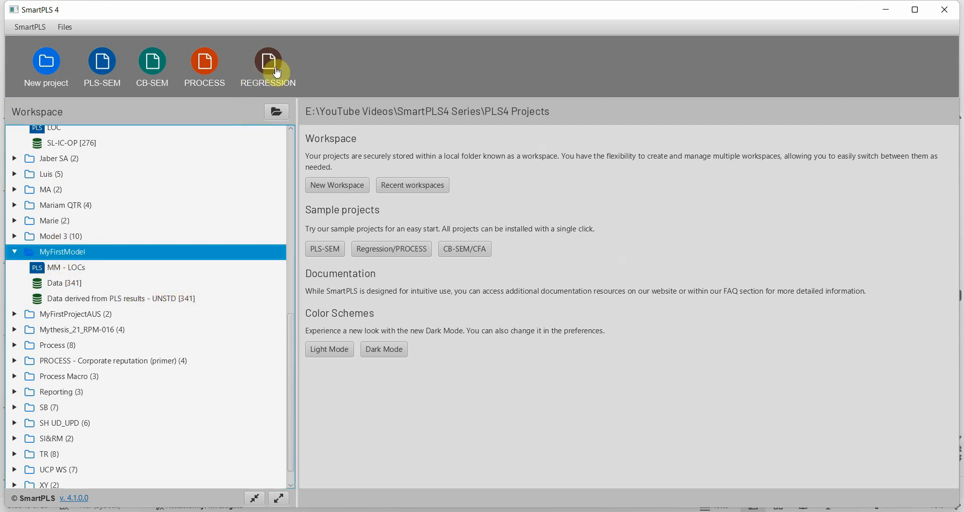
right_click(50, 256)
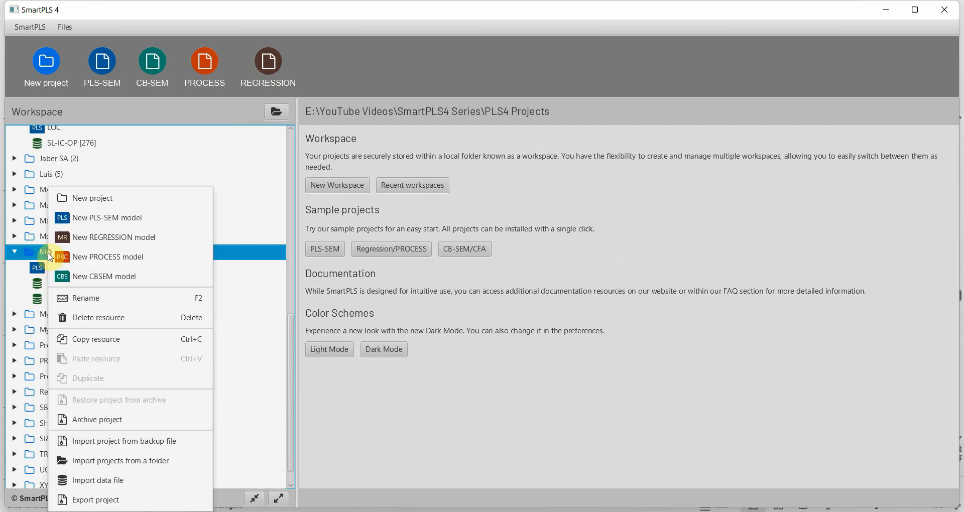
click(140, 242)
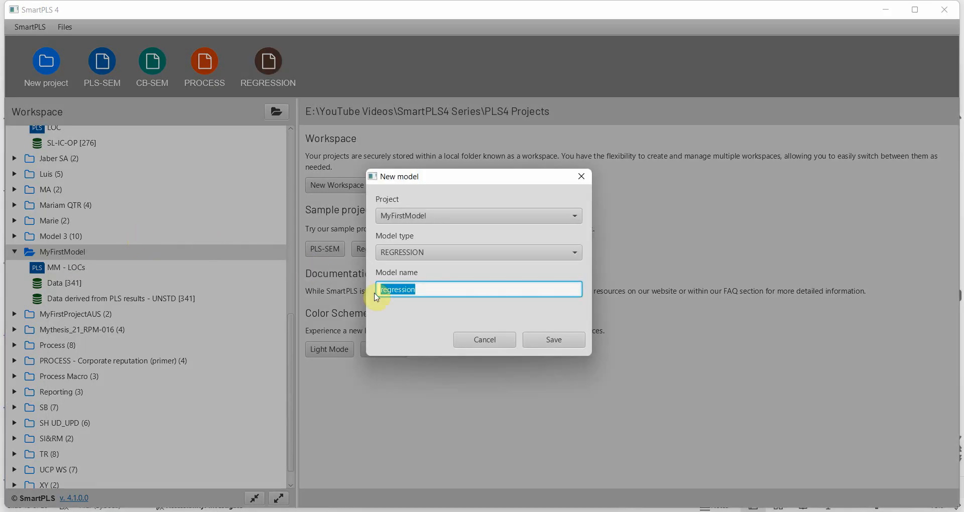
text(NCA)
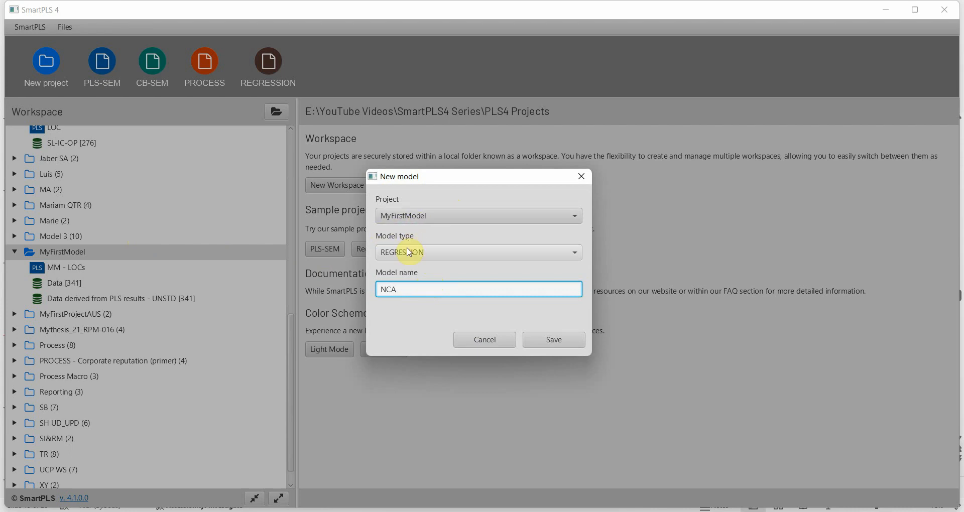
click(567, 341)
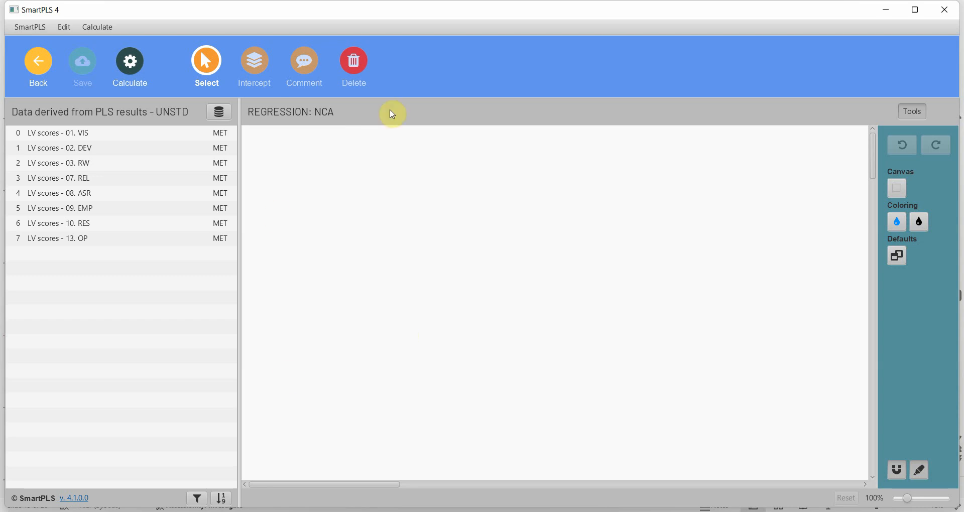
Place LV scores - 13. OP on the empty canvas as the dependent variable
click(70, 240)
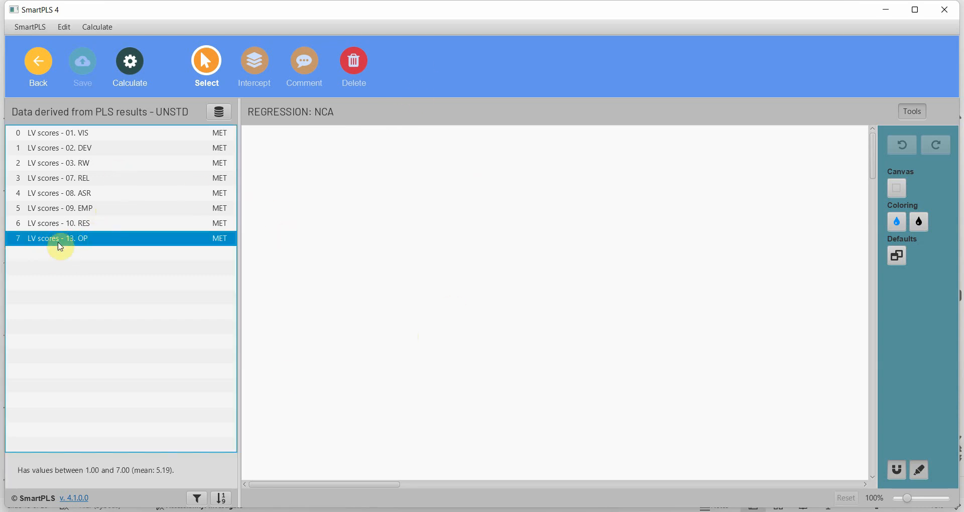
drag(57, 245, 706, 282)
click(704, 281)
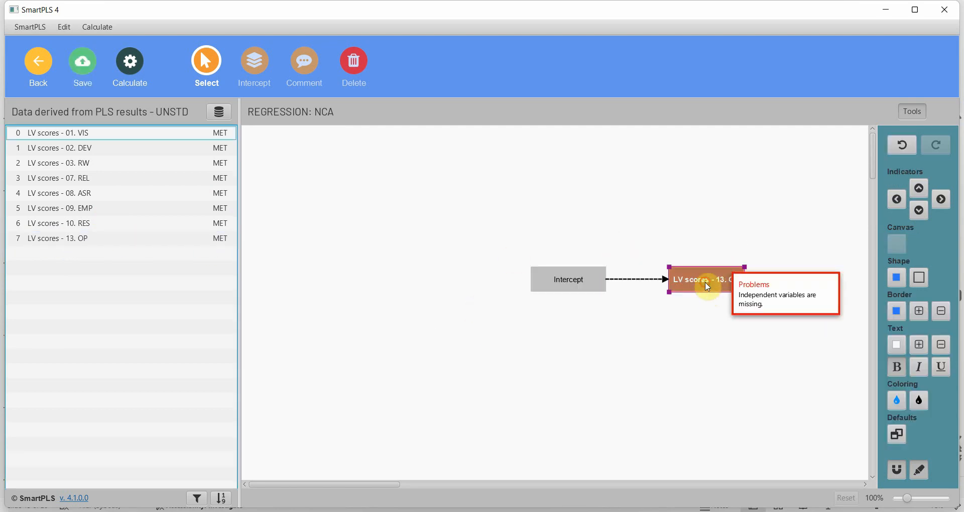
Align the intercept to the right of LV scores - 13. OP and move it closer to the variable
click(918, 188)
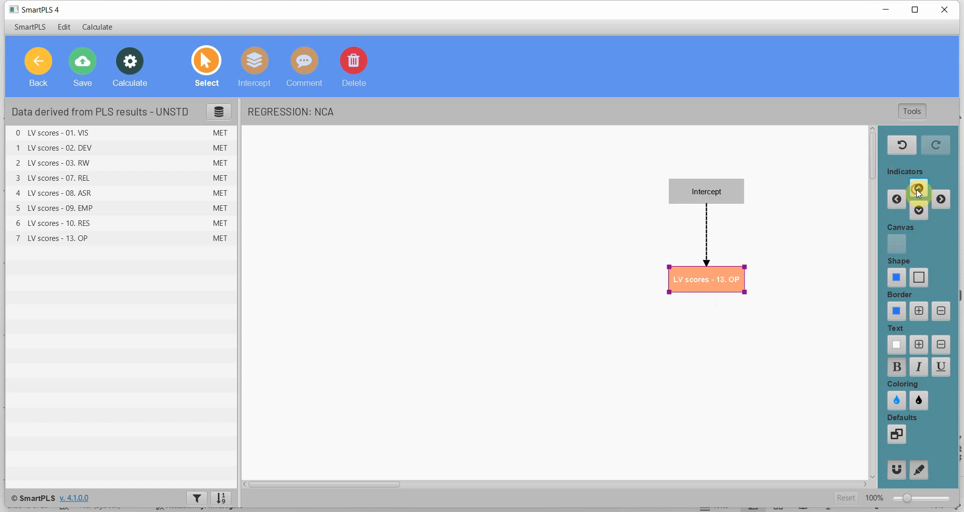
click(942, 199)
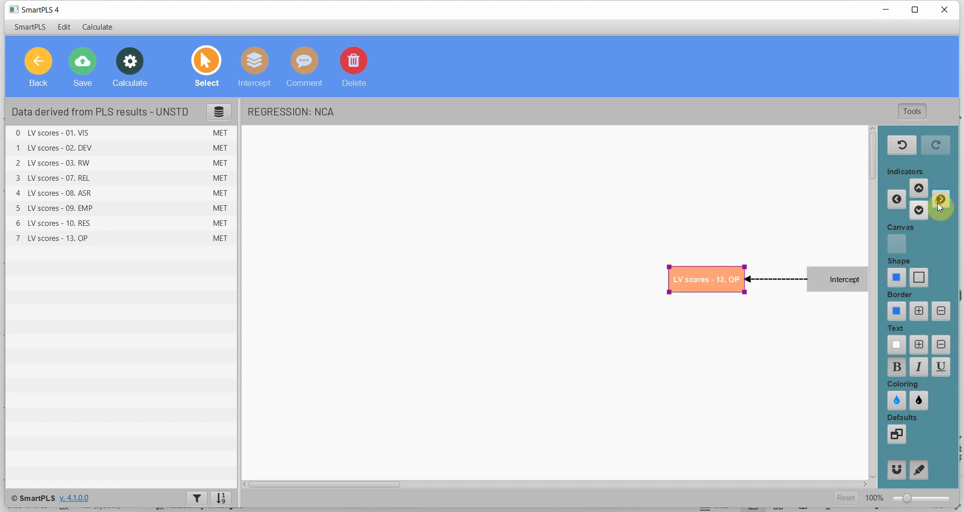
drag(824, 293, 803, 282)
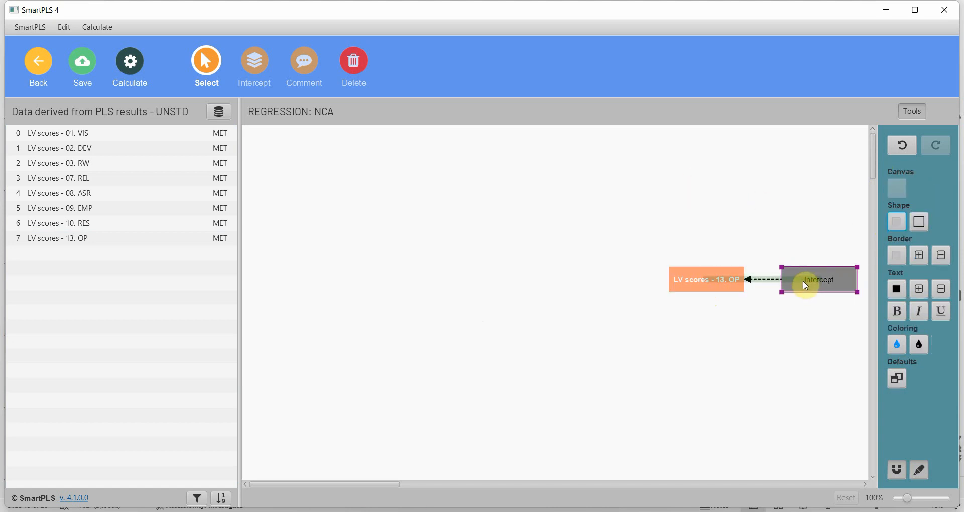
click(765, 345)
Add the seven LV scores from 01. VIS through 10. RES as independent variables of LV scores - 13. OP
click(126, 136)
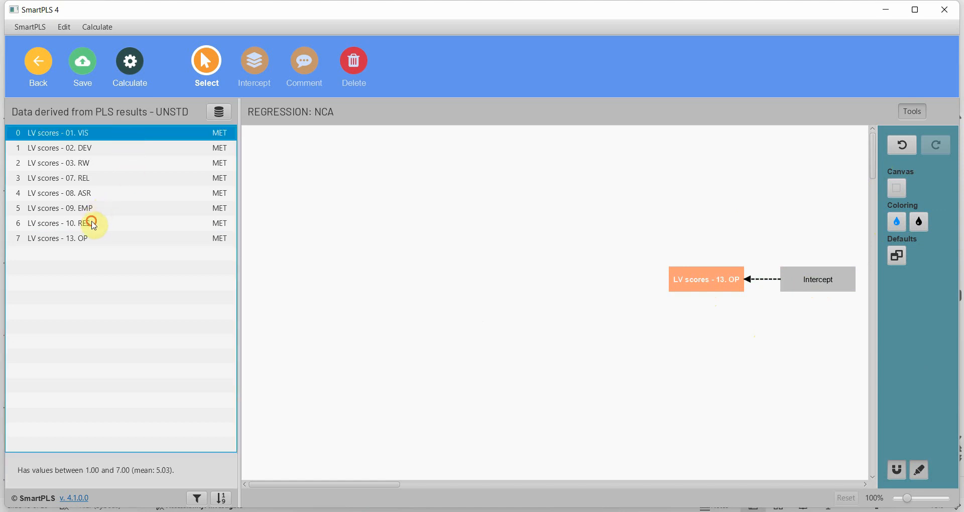
shift+click(89, 222)
drag(85, 194, 691, 290)
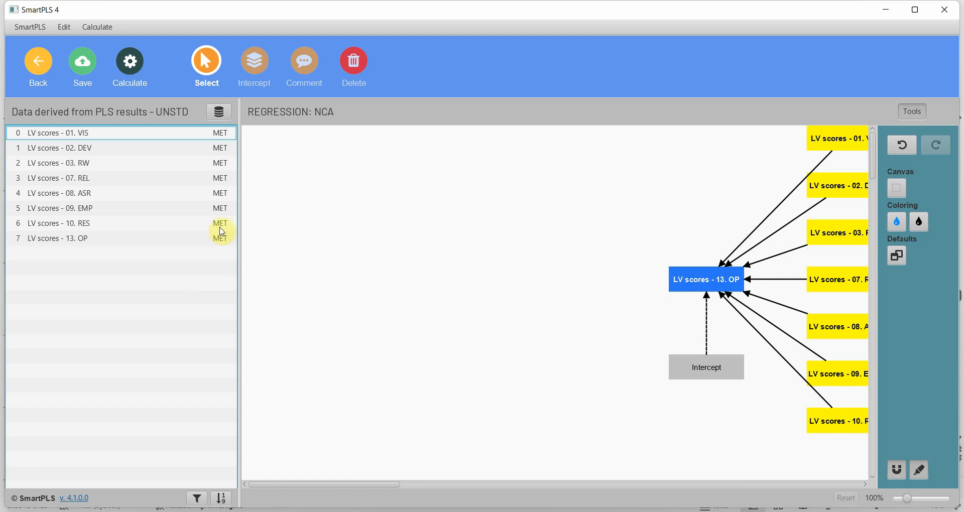
Move the regression model toward the canvas centre and align the independent variables to the left of LV scores - 13. OP
click(684, 285)
drag(684, 284, 538, 299)
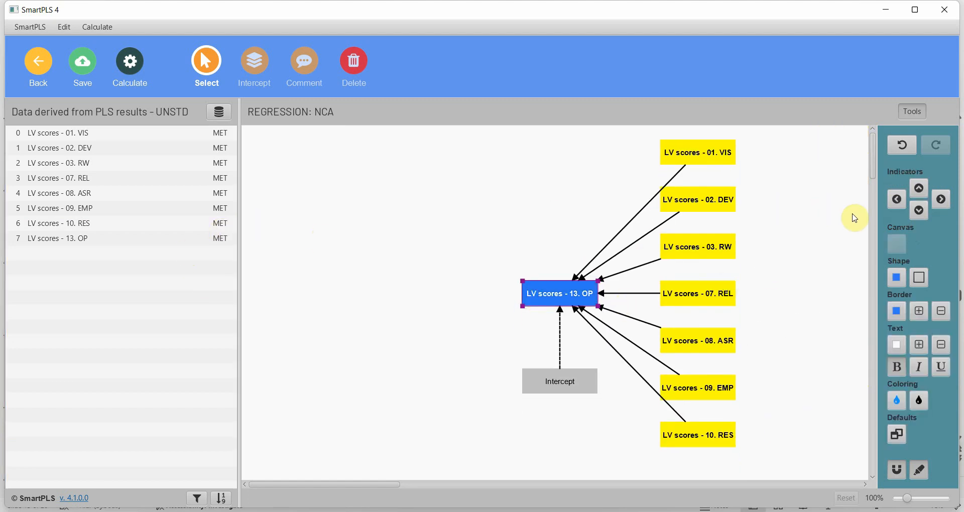
click(897, 199)
click(730, 265)
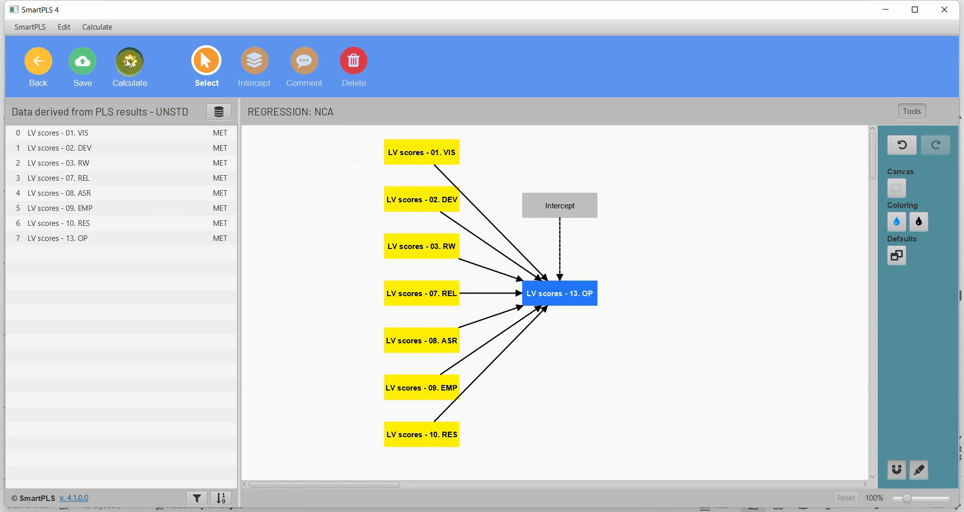
Run the necessary condition analysis (NCA) on the regression model with 10 bottleneck table steps, opening the report
click(131, 63)
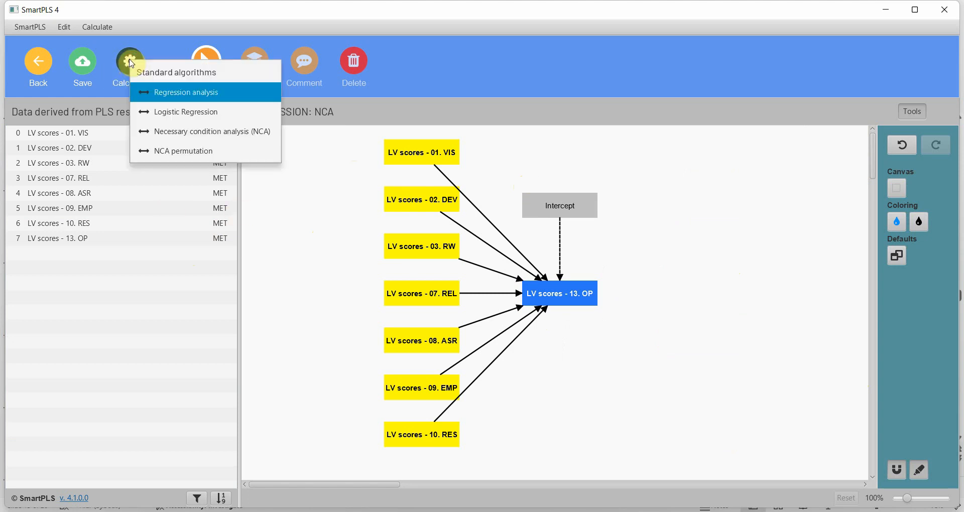
click(221, 142)
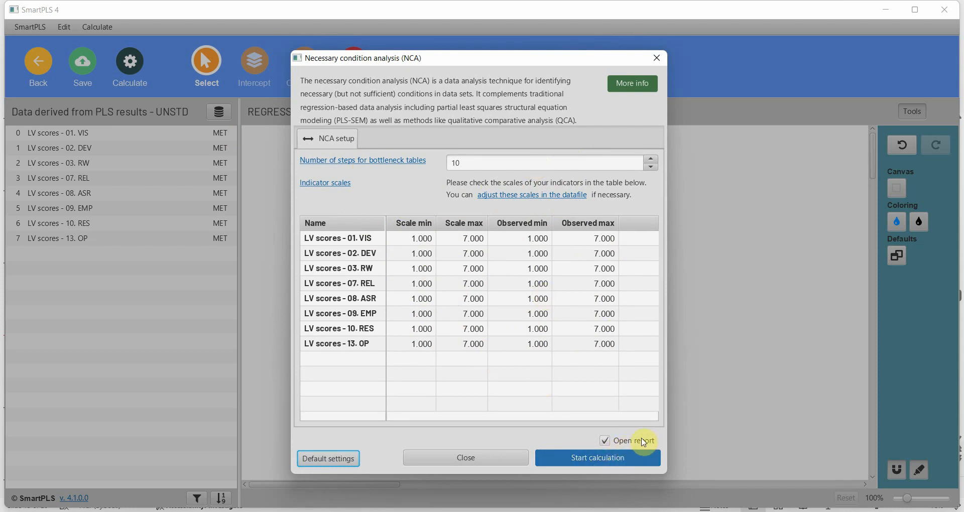
click(611, 458)
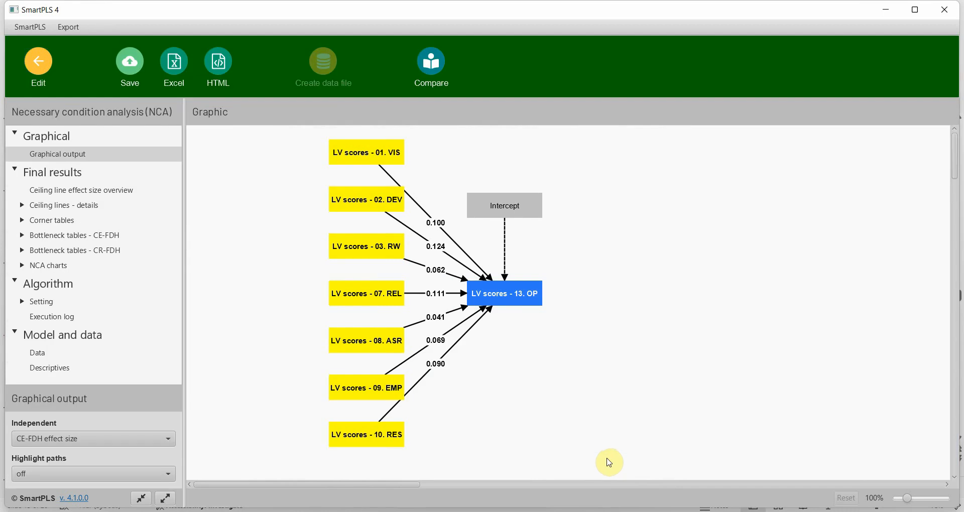
Enlarge the ceiling line effect size overview and examine the CE-FDH effect size of each LV score
click(111, 195)
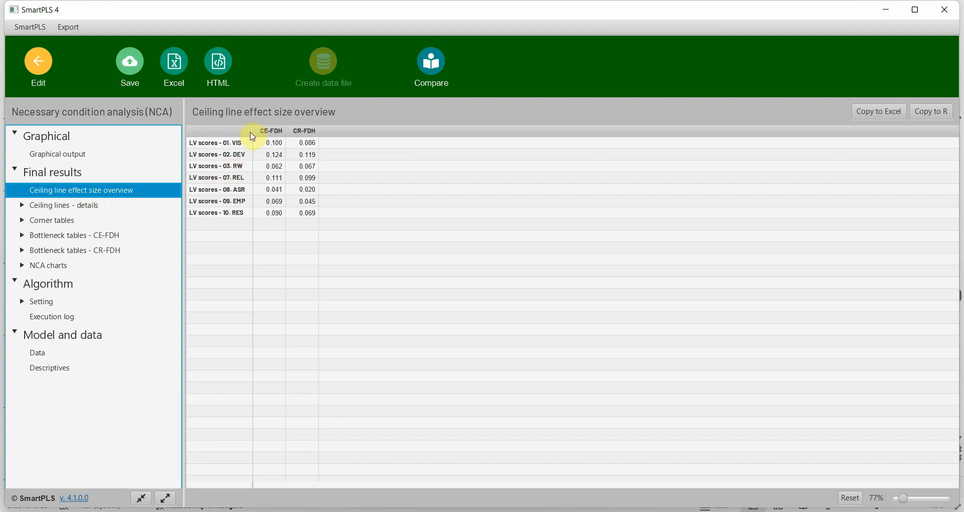
click(924, 498)
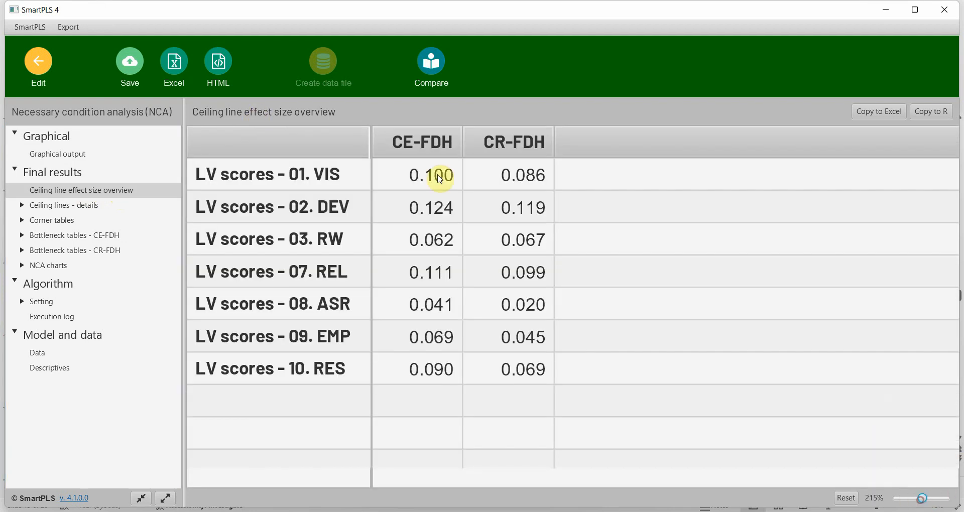
click(437, 193)
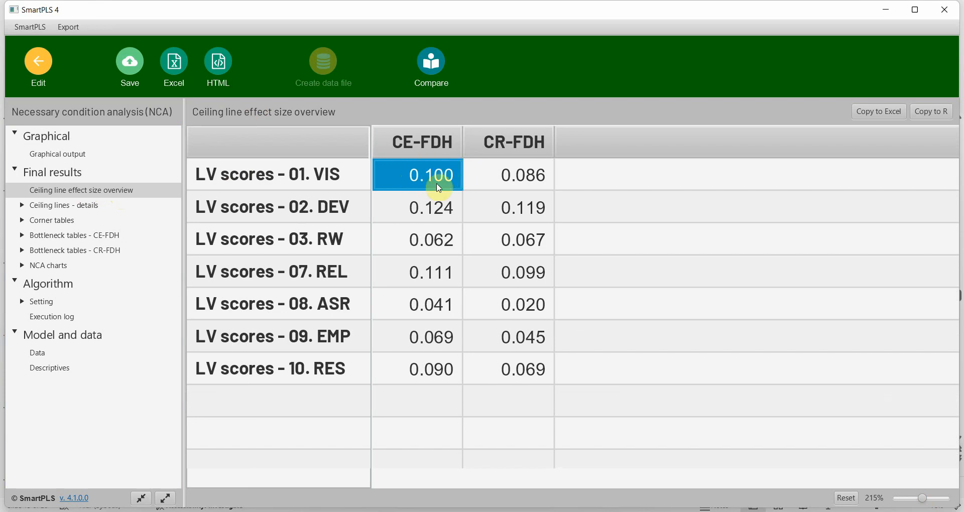
click(433, 208)
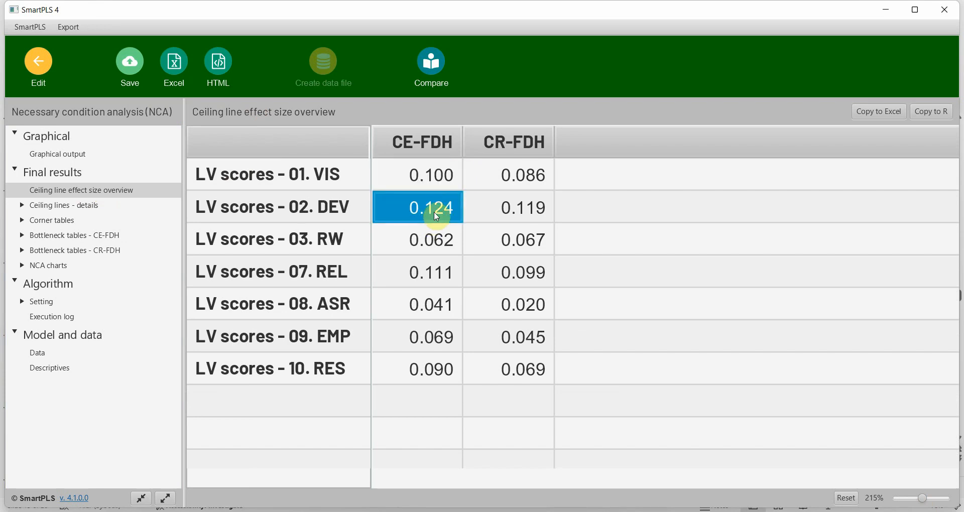
click(440, 240)
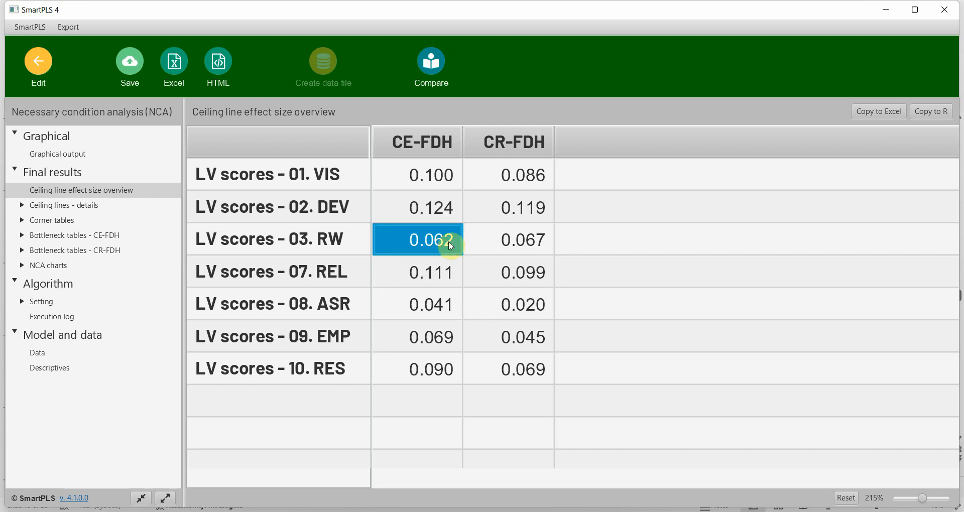
click(438, 272)
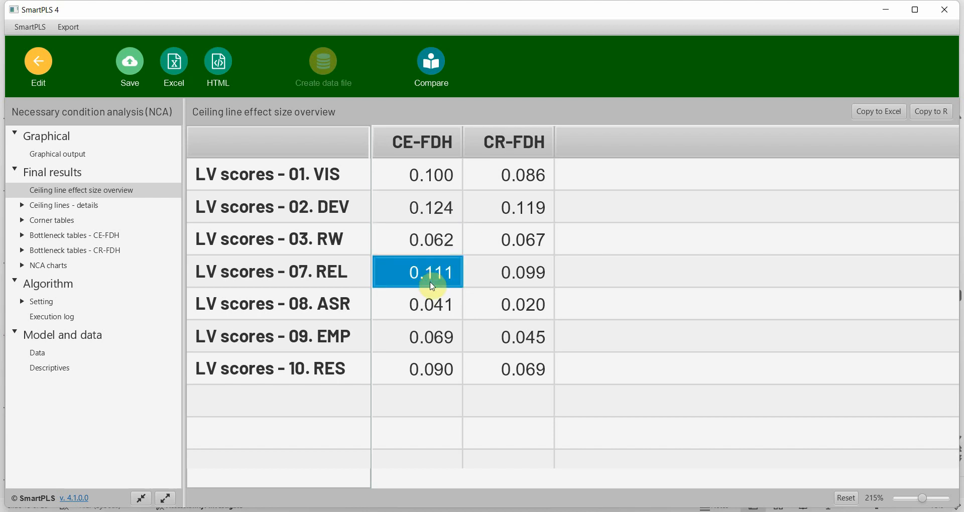
click(434, 304)
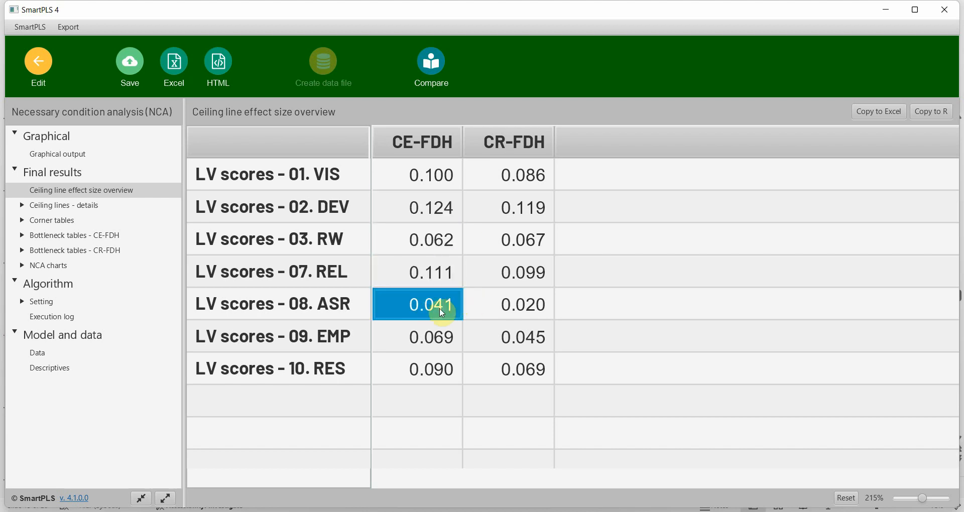
click(434, 338)
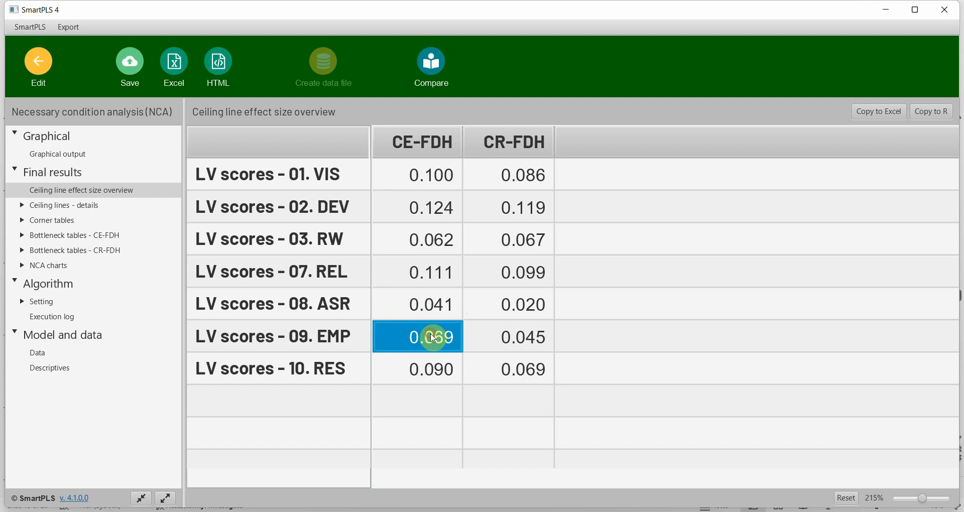
click(416, 367)
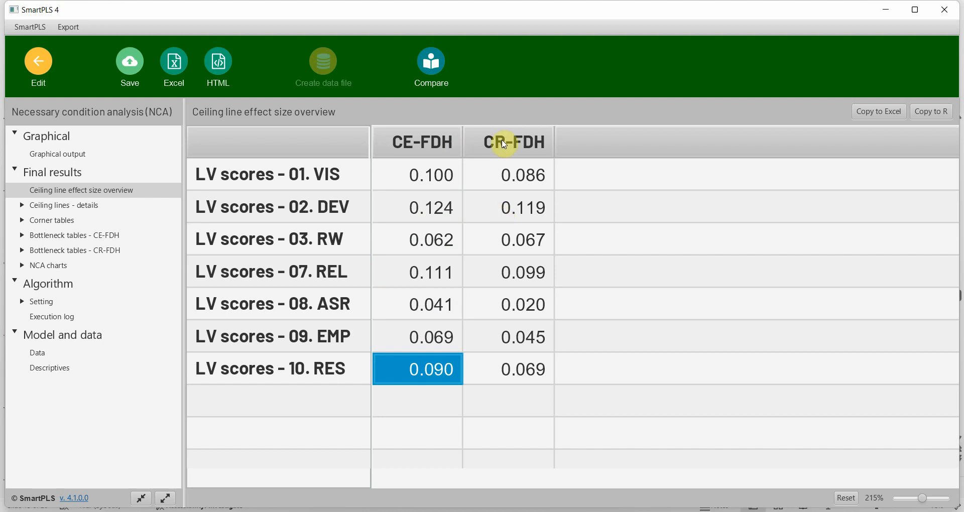
Compare the CR-FDH column with the CE-FDH column and recheck the CE-FDH effect sizes from 01. VIS downward
drag(510, 176, 510, 366)
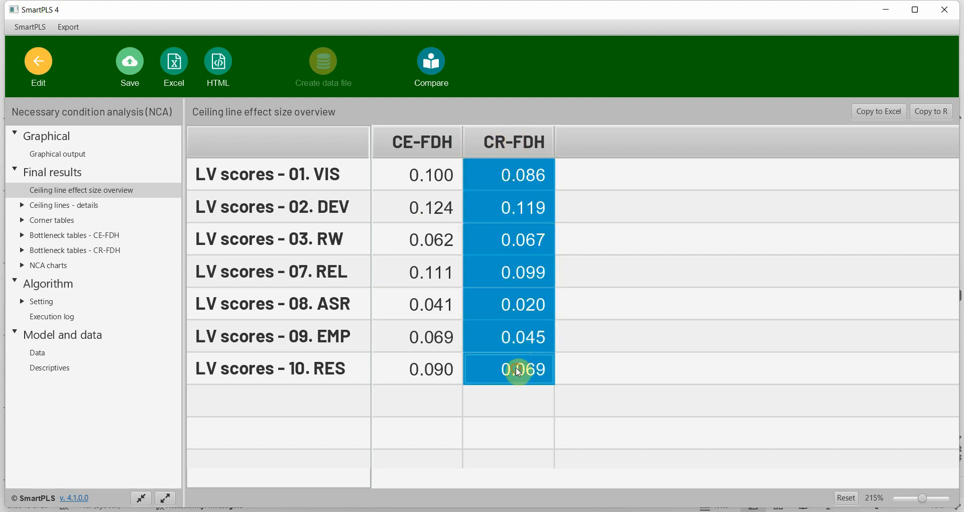
drag(431, 175, 428, 365)
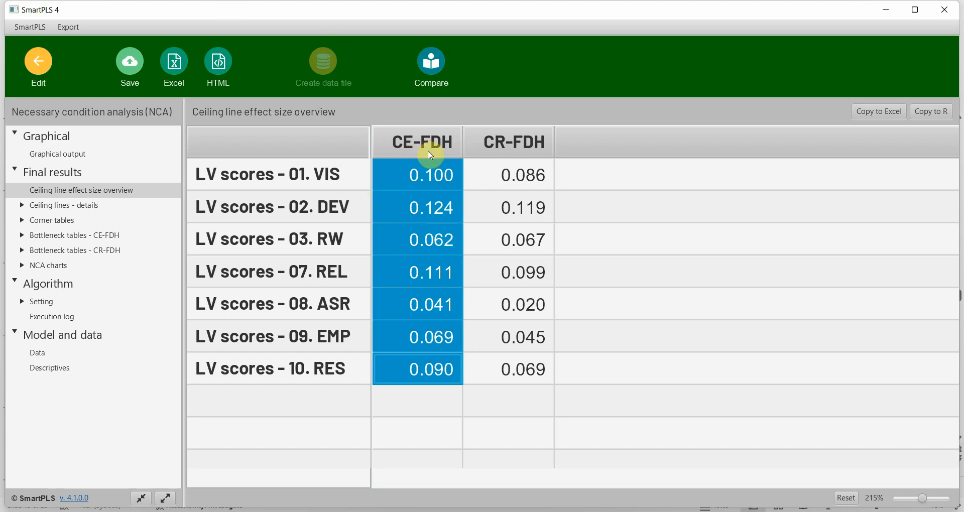
click(422, 177)
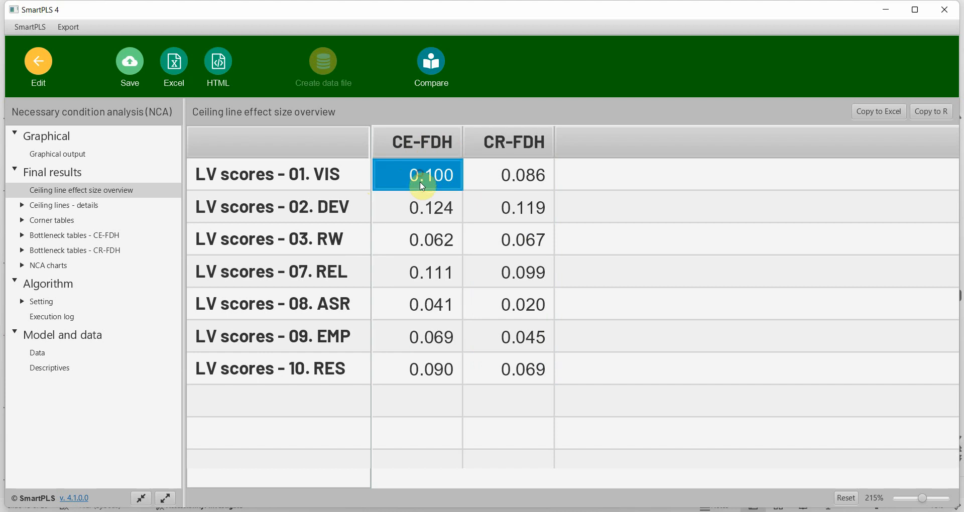
click(414, 364)
click(416, 145)
click(417, 175)
click(422, 145)
click(426, 179)
click(422, 208)
click(418, 239)
click(415, 261)
click(415, 297)
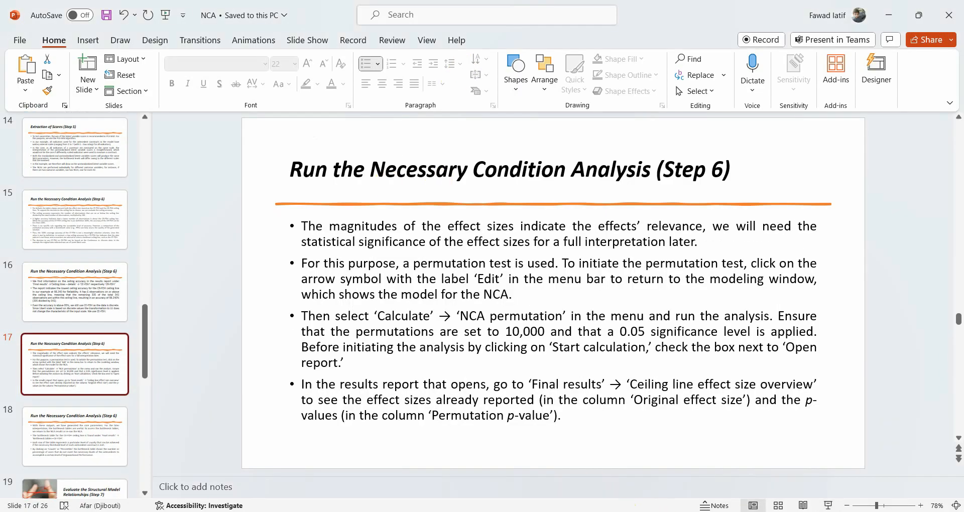
Switch back to SmartPLS and run an NCA permutation with 10000 permutations, significance level 0.05 and a fixed seed, opening the report
click(646, 511)
click(41, 62)
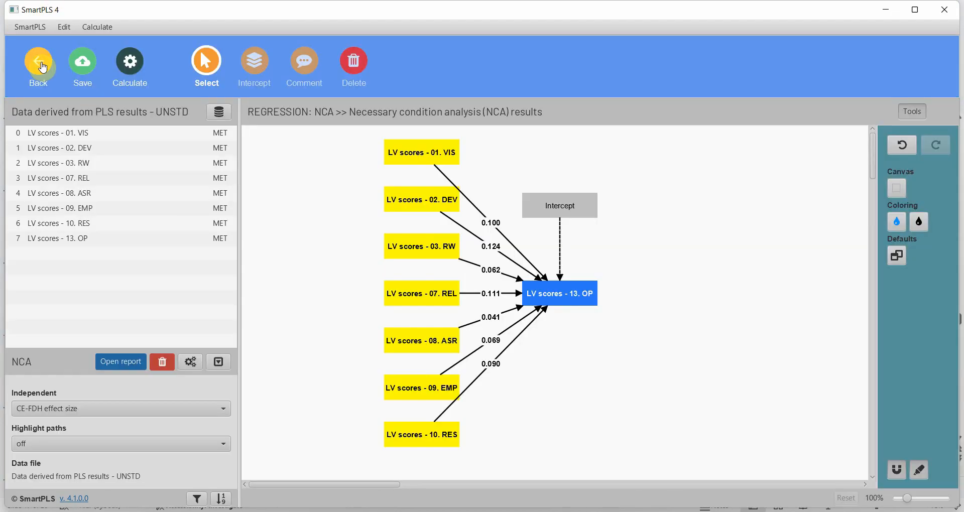
click(130, 62)
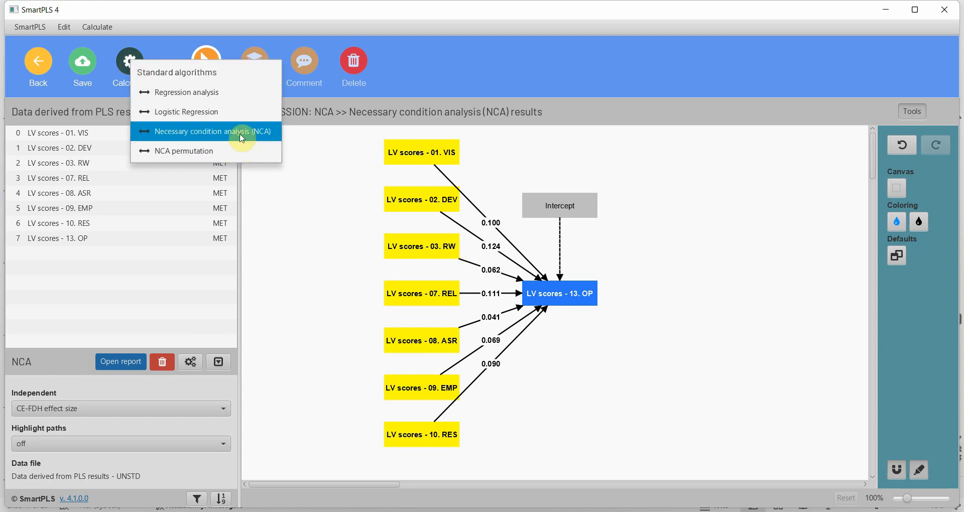
click(200, 156)
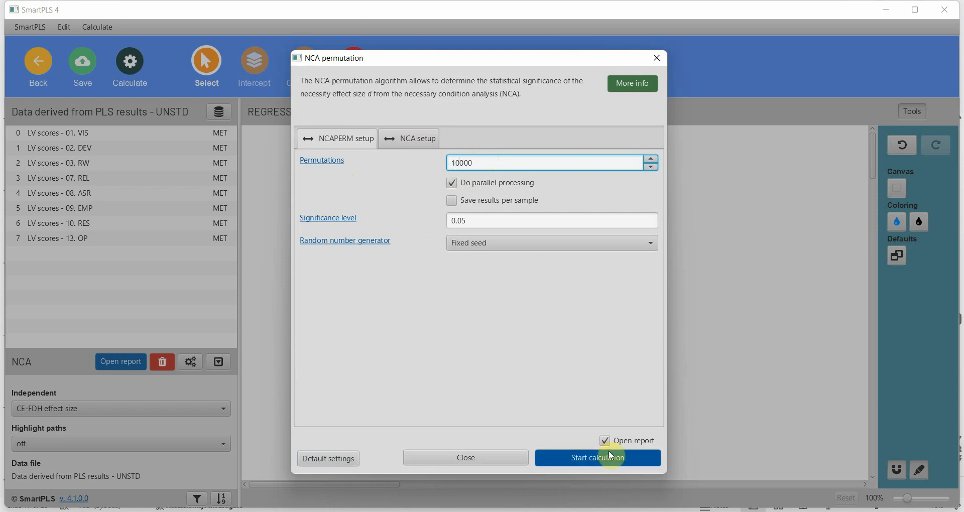
click(594, 465)
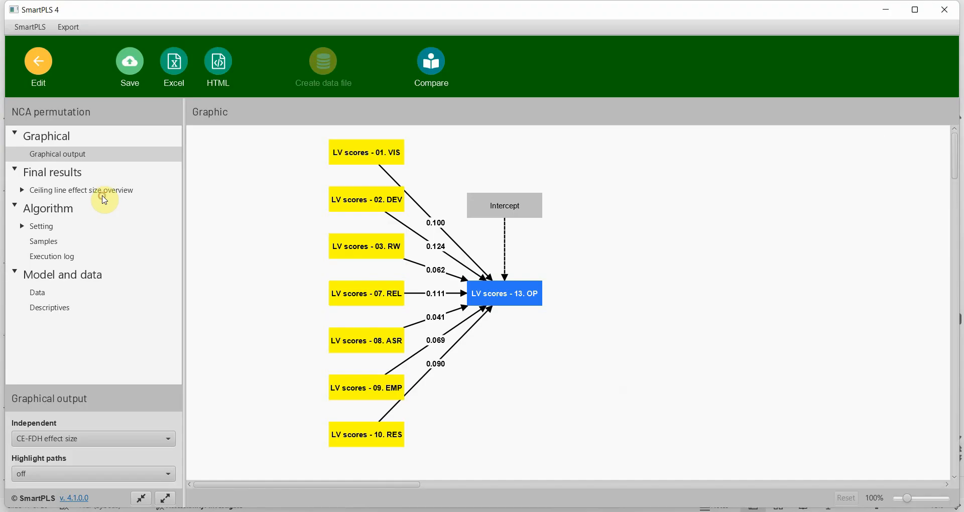
Examine each LV score's original CE-FDH effect size and permutation p value in the ceiling line overview, then return to the model
click(101, 193)
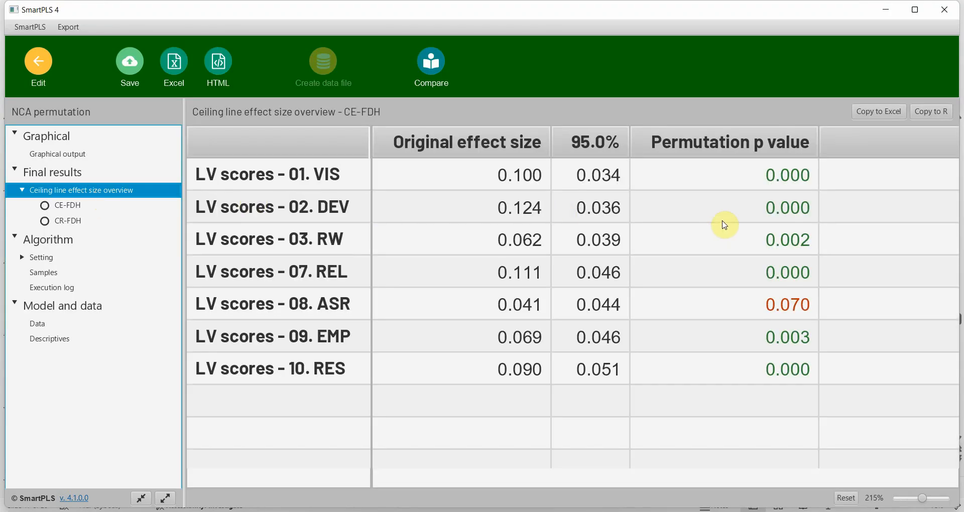
click(65, 206)
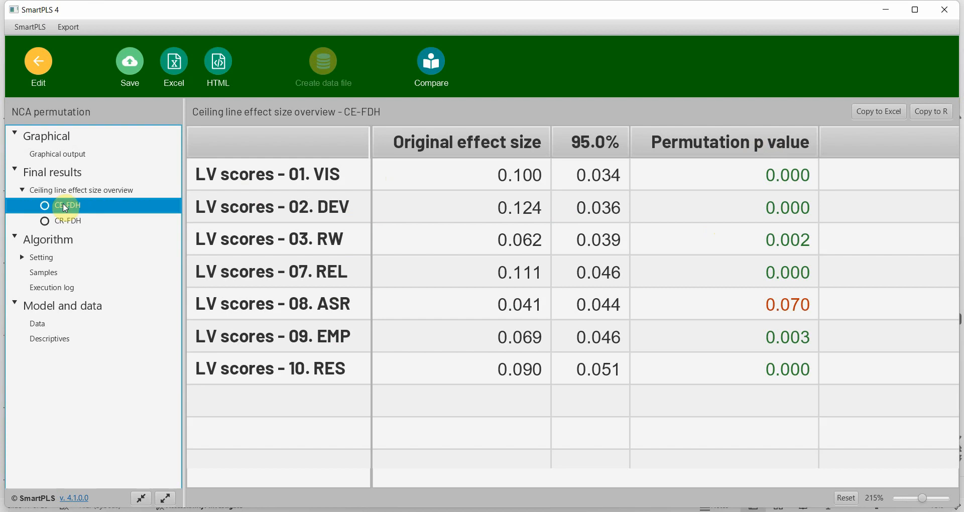
click(469, 174)
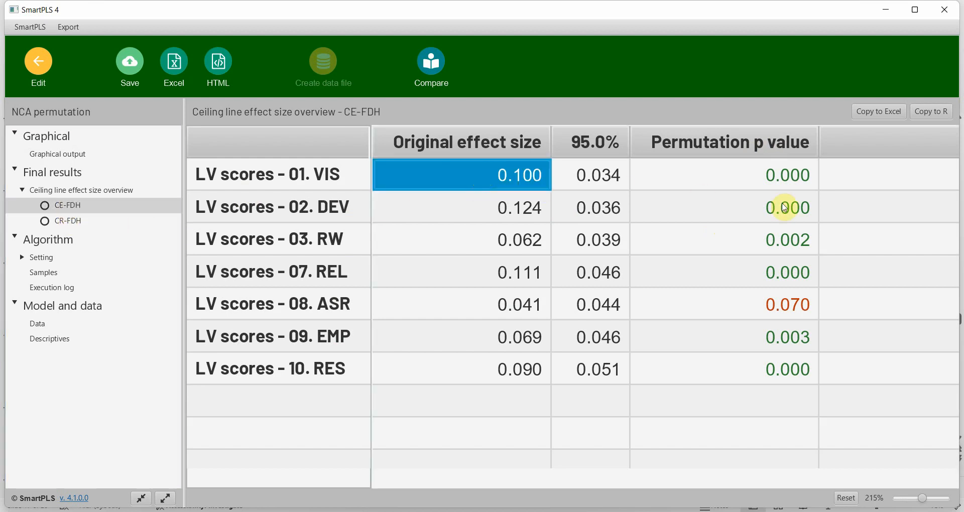
click(792, 175)
click(481, 211)
click(725, 205)
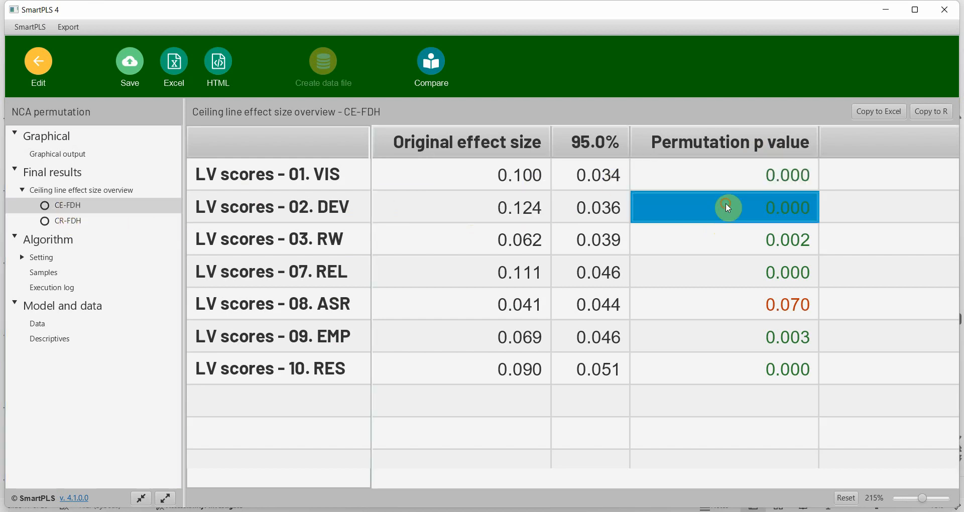
click(493, 235)
drag(491, 232, 746, 239)
drag(476, 268, 748, 277)
drag(485, 306, 710, 315)
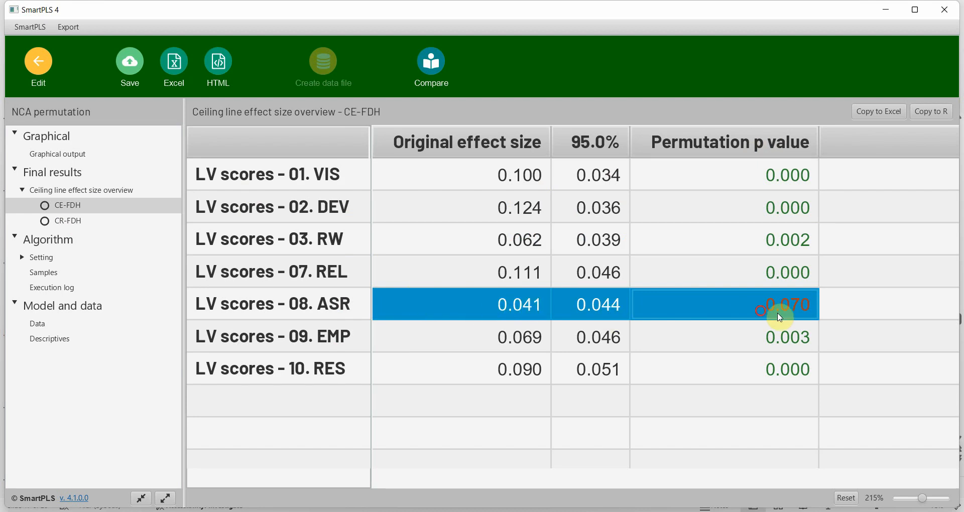
click(720, 316)
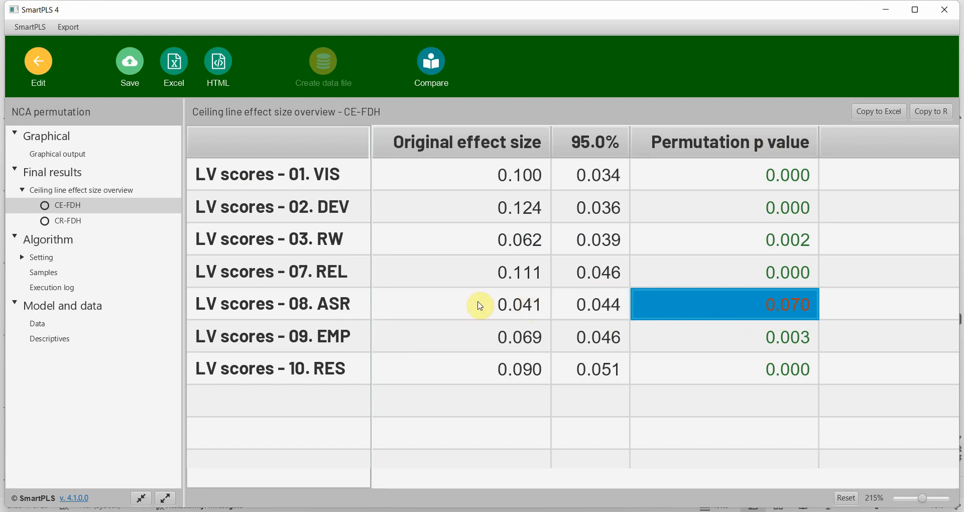
drag(488, 339, 509, 366)
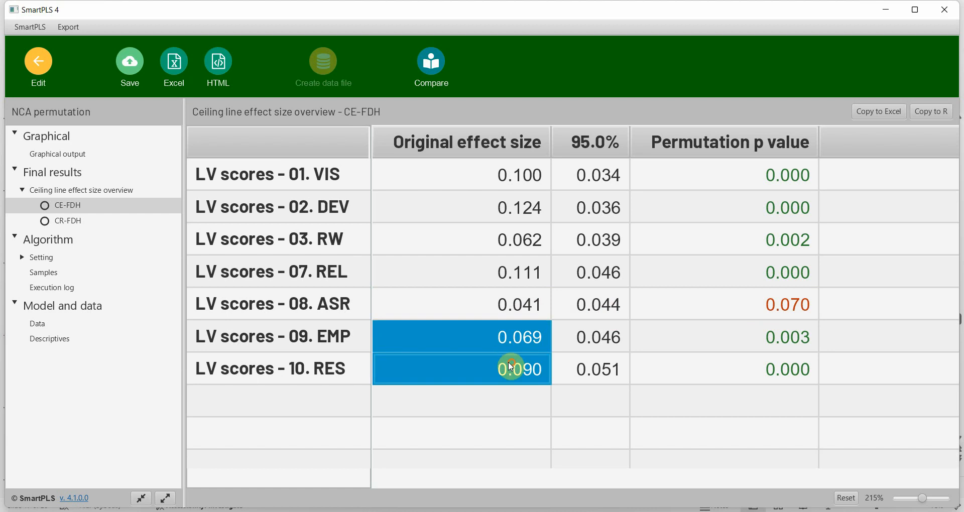
drag(798, 339, 797, 353)
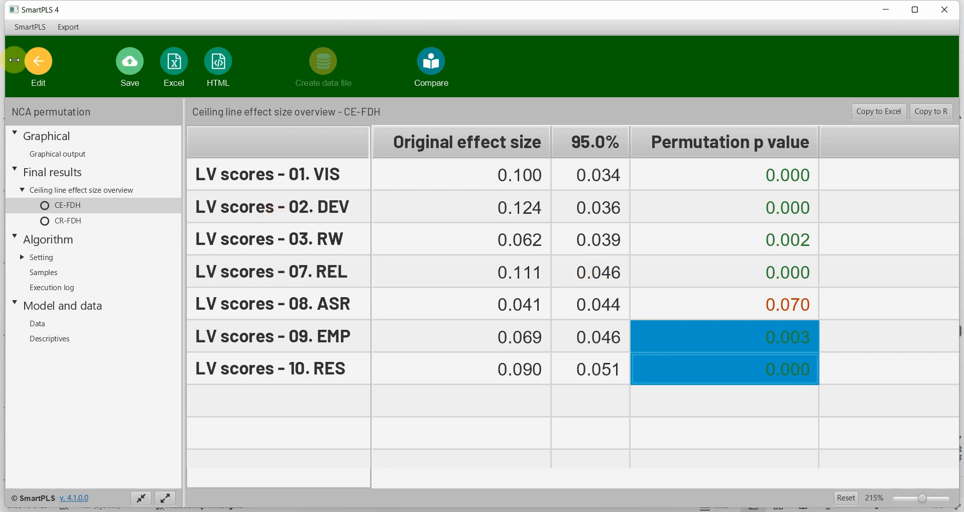
click(37, 73)
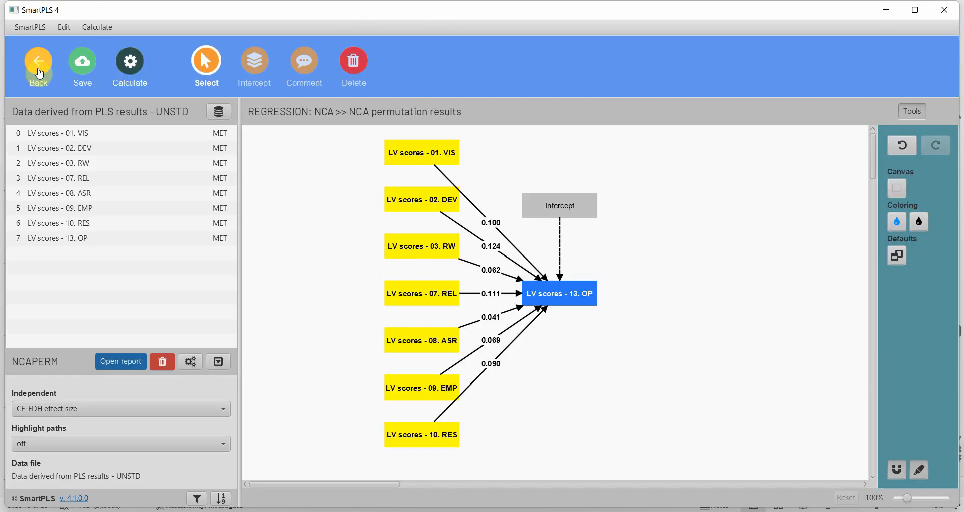
click(130, 61)
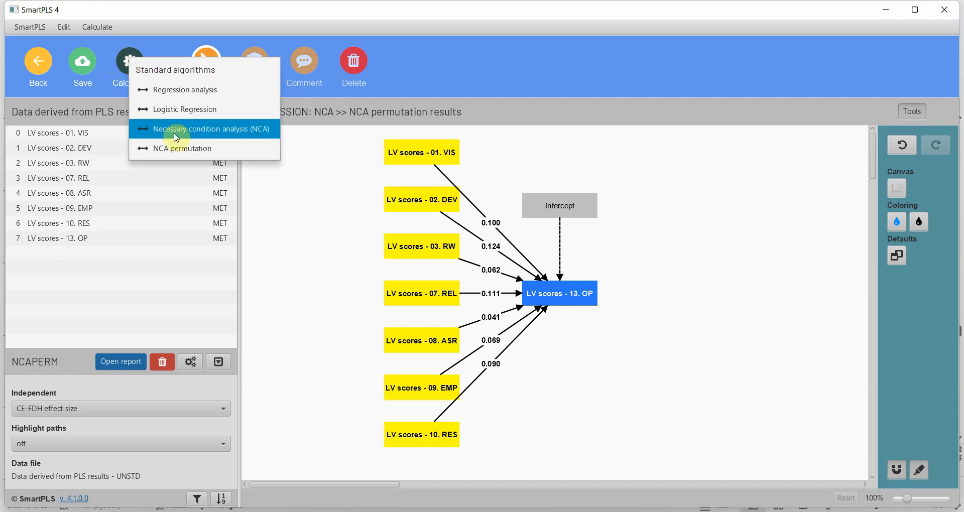
click(211, 128)
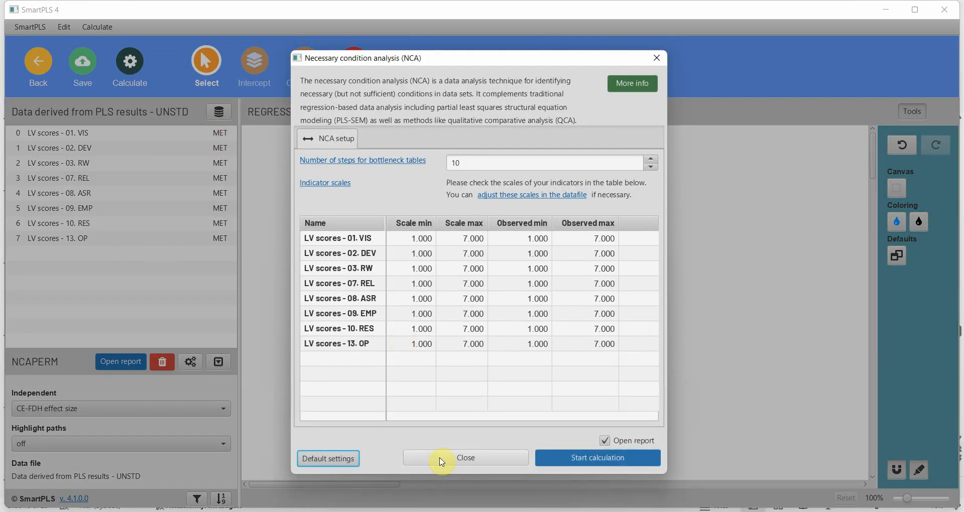
click(454, 457)
Reopen the Necessary condition analysis (NCA) results report and view the CR-FDH ceiling line details and the corner tables
click(218, 364)
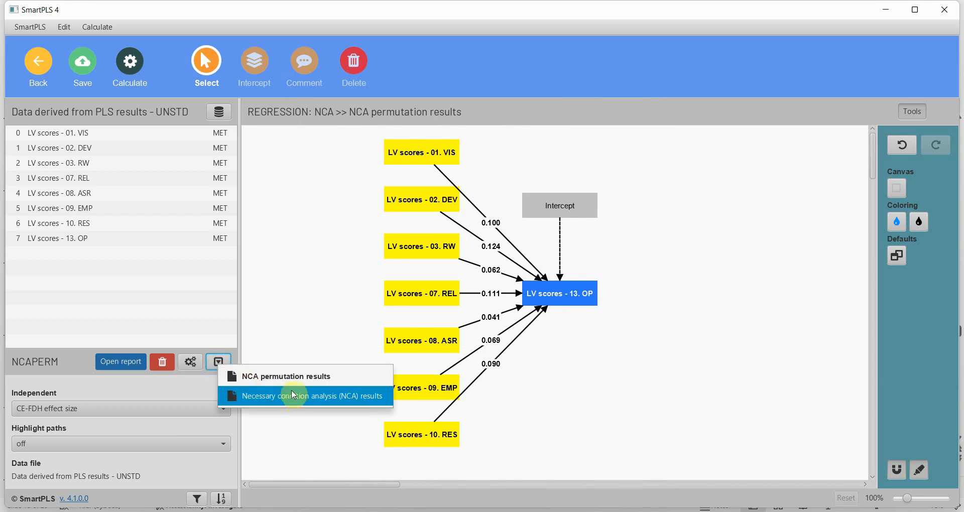
click(305, 399)
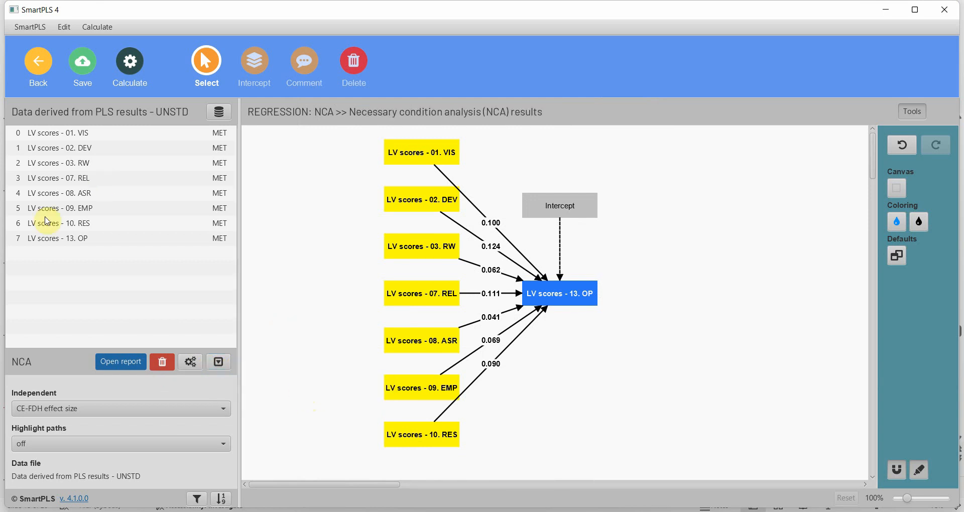
click(120, 362)
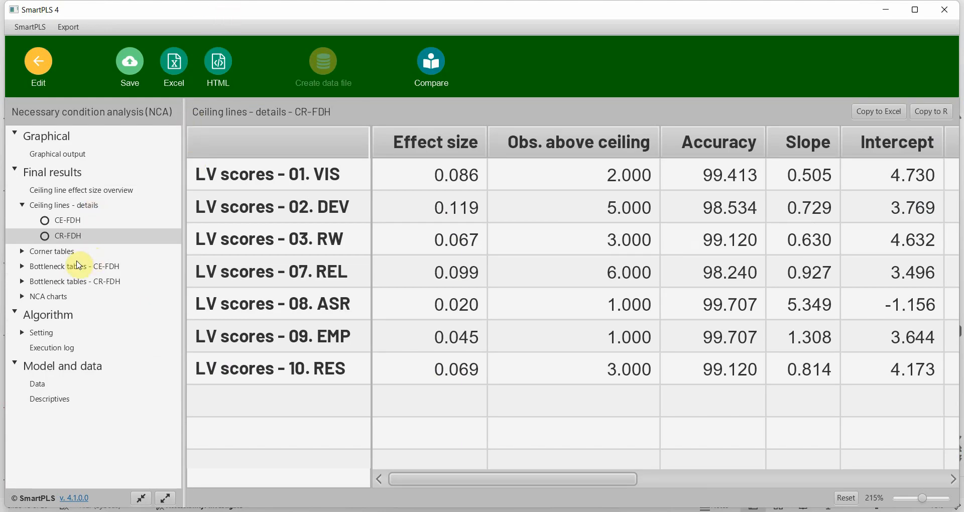
click(57, 252)
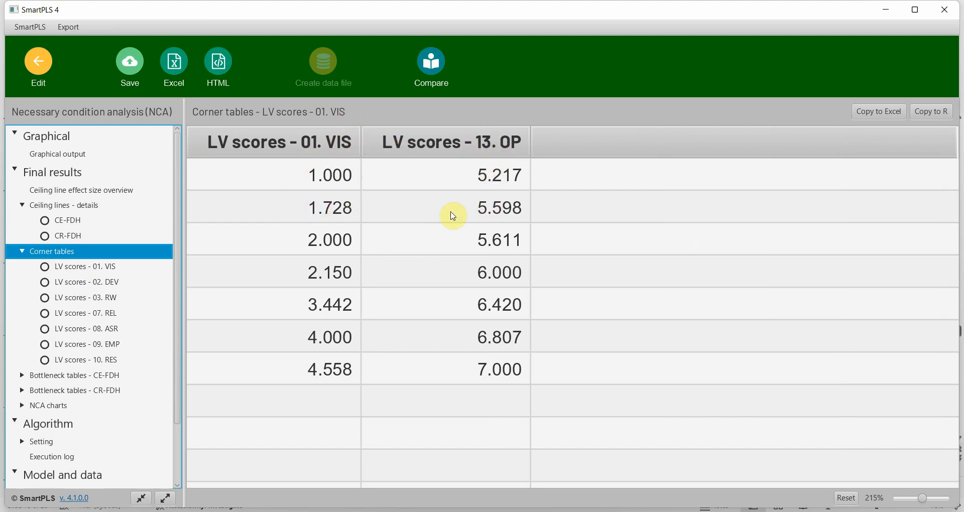
View the corner tables of the LV scores one after another, from 01. VIS through 10. RES
click(68, 271)
click(94, 283)
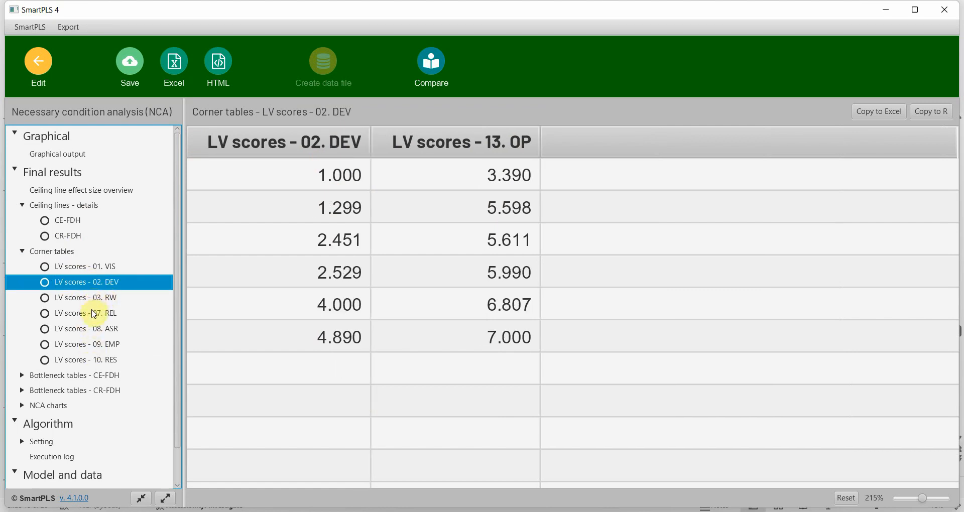
click(95, 302)
click(93, 329)
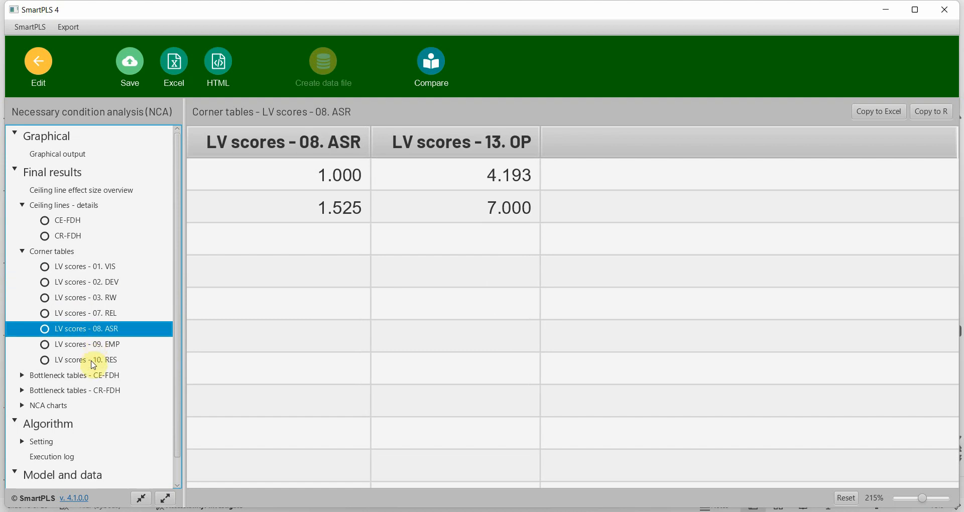
key(Down)
key(Down)
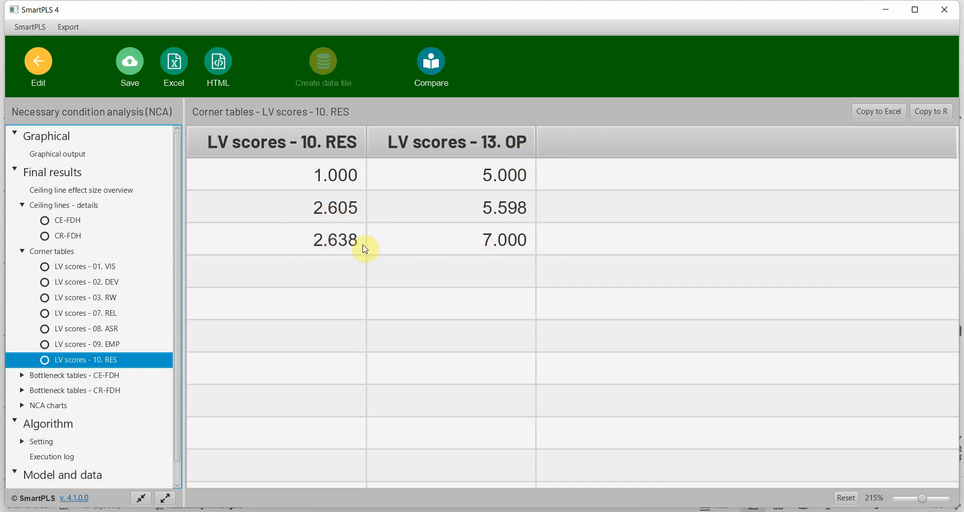
Open the CE-FDH bottleneck values table with all columns in view and examine every condition in the 0% to 30% rows
click(87, 380)
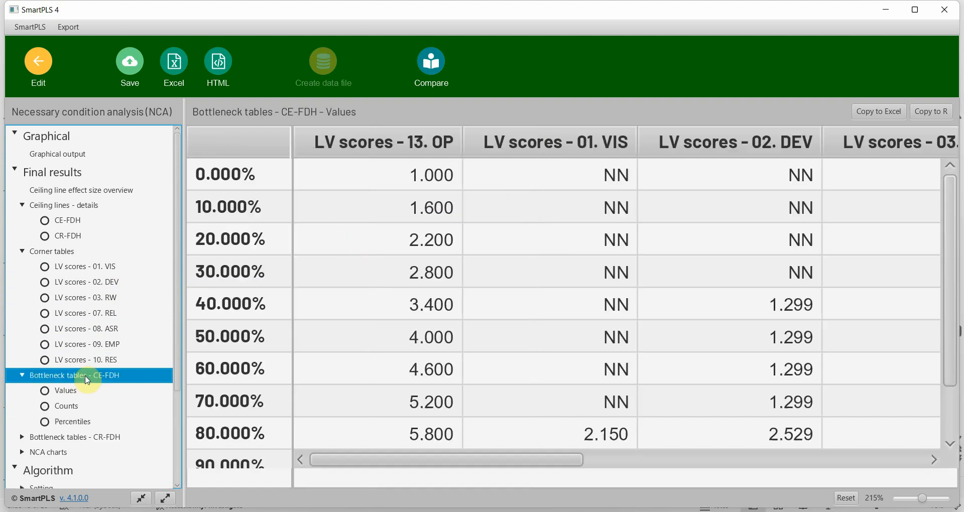
scroll(408, 366, down, 5)
click(875, 294)
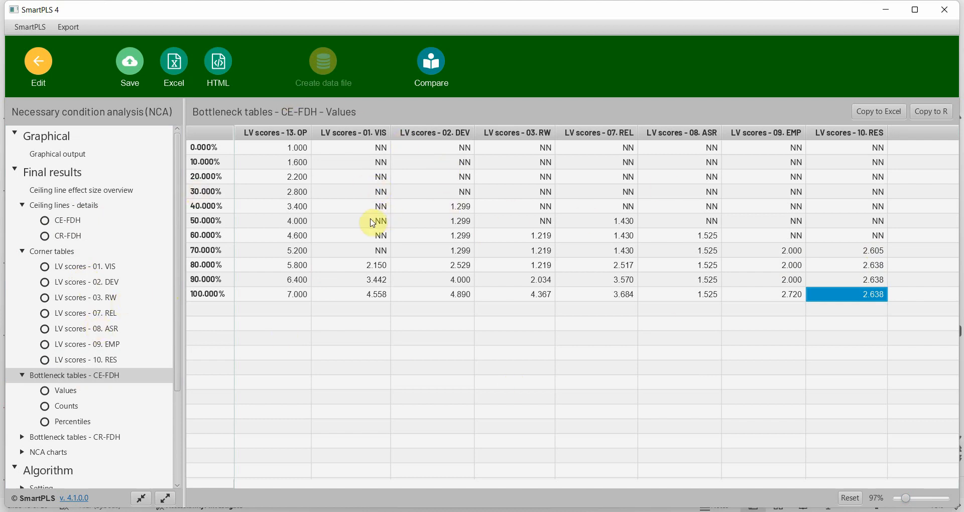
click(353, 150)
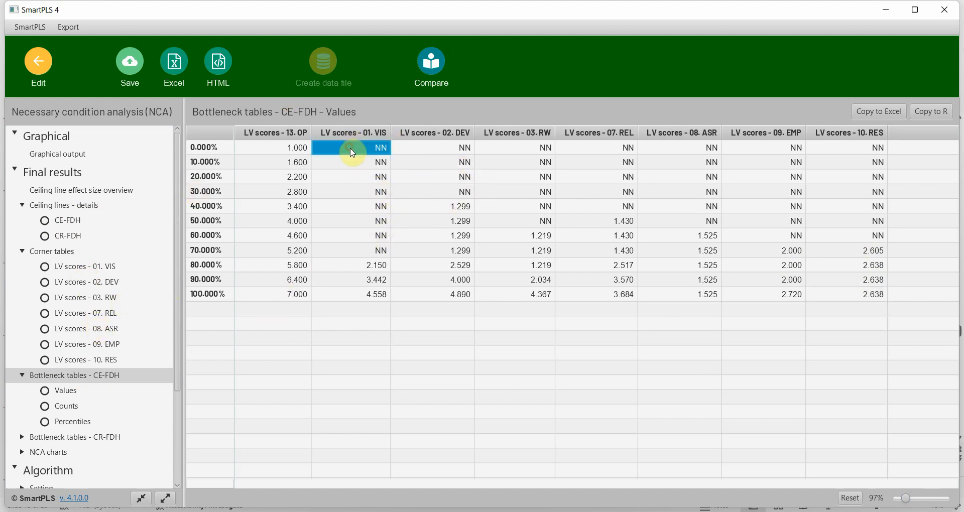
click(280, 151)
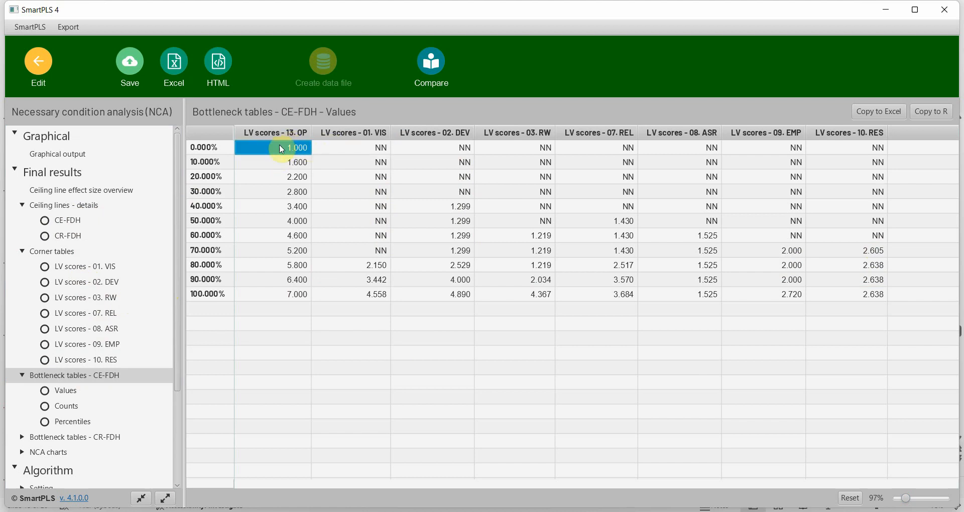
drag(371, 147, 866, 191)
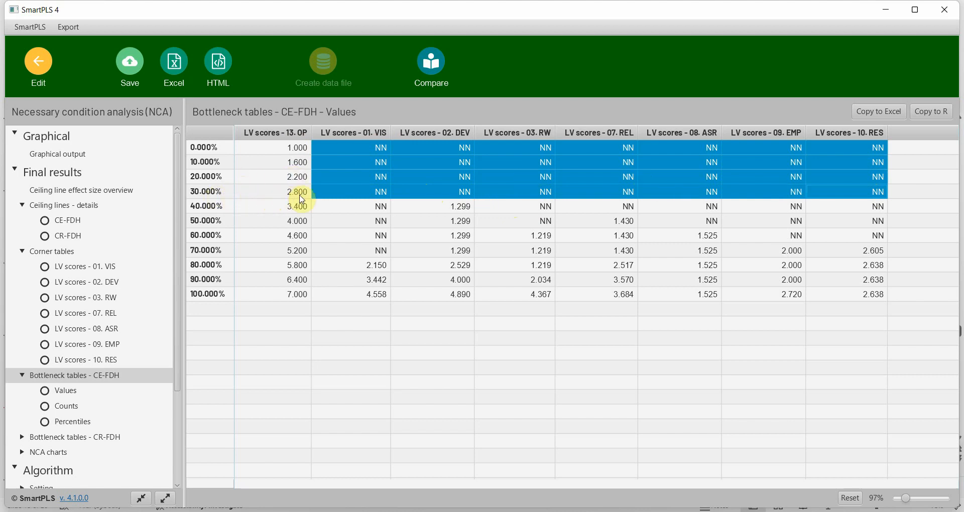
Examine the 40% row of the CE-FDH bottleneck values, comparing 13. OP with 02. DEV and the other conditions
click(208, 207)
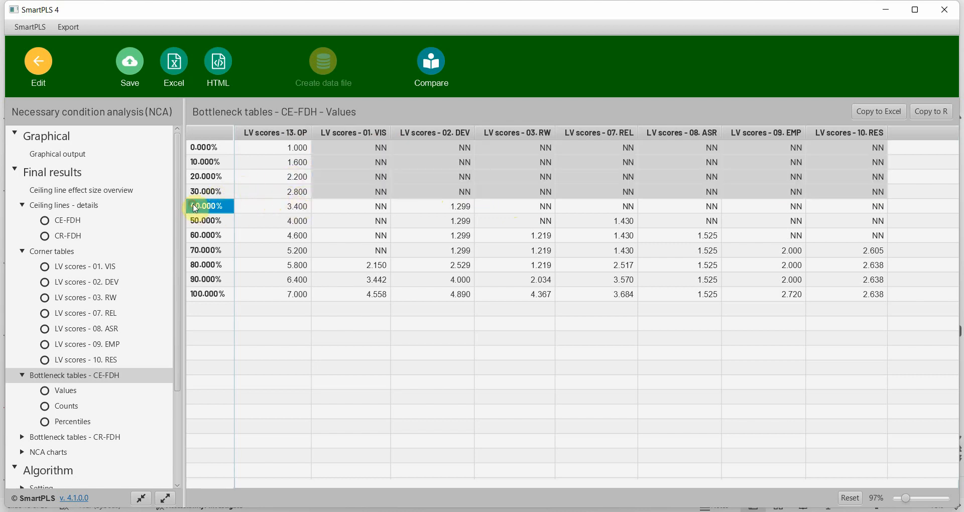
click(253, 206)
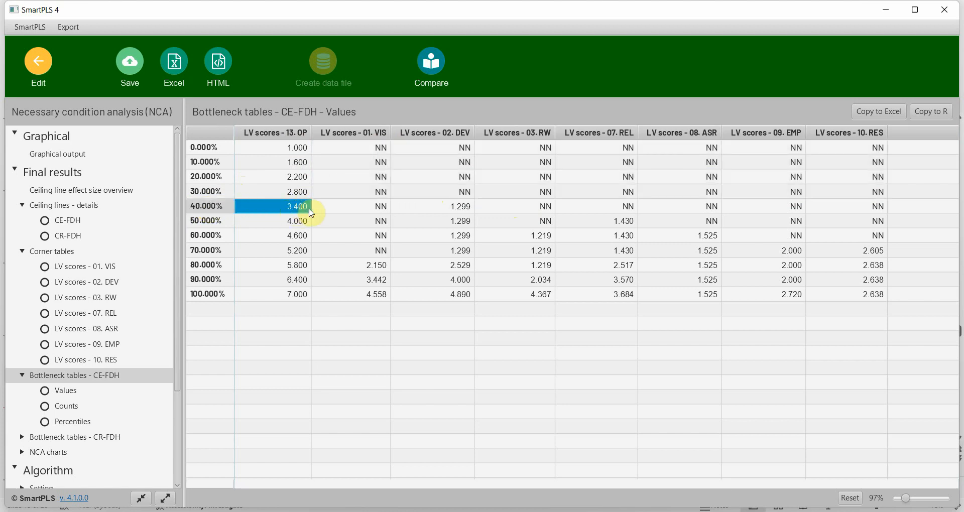
click(430, 208)
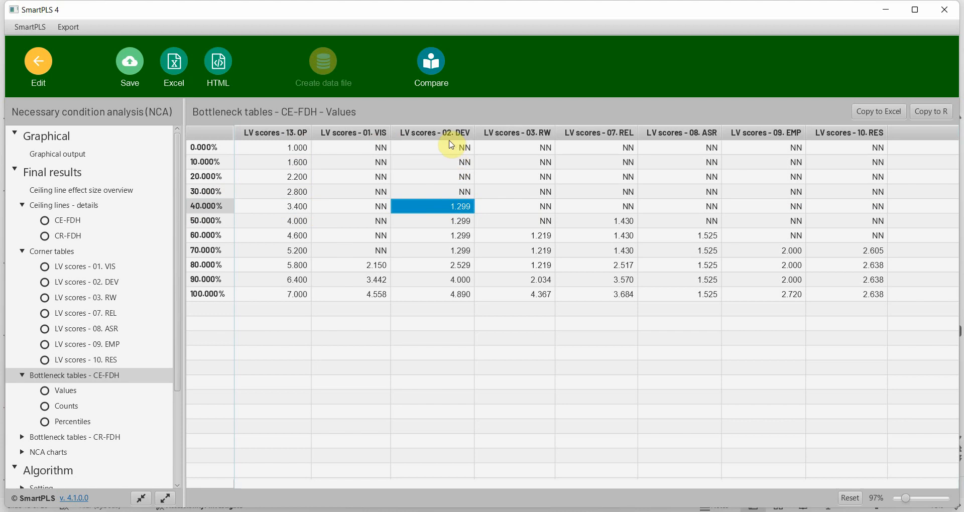
click(374, 207)
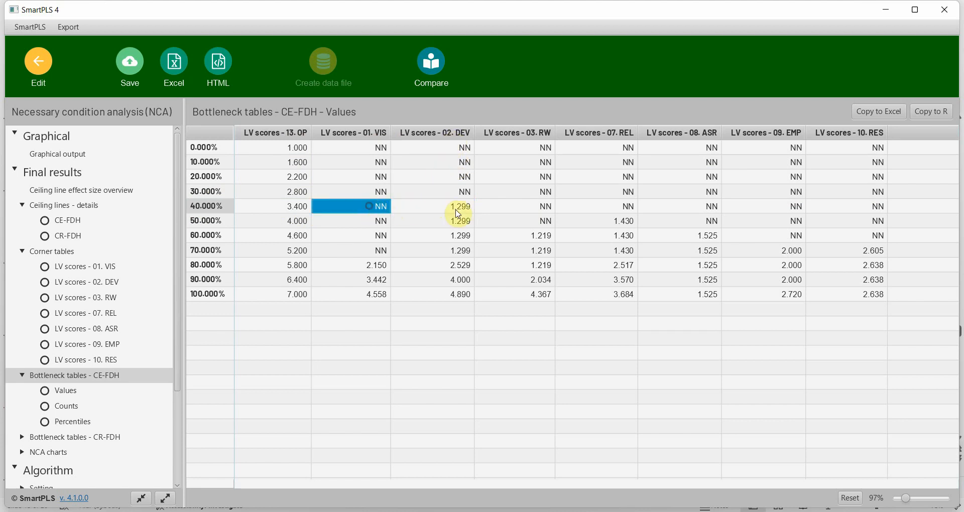
drag(494, 206, 872, 239)
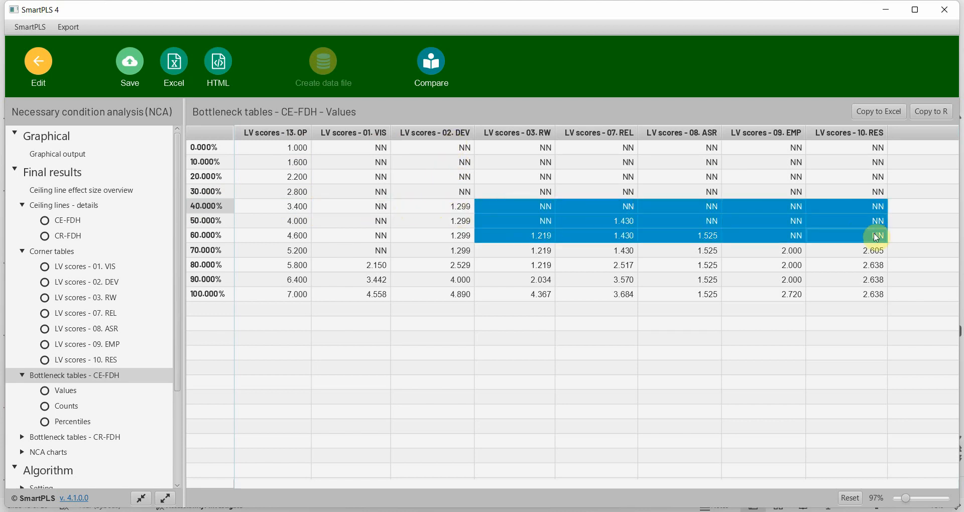
Examine which conditions are necessary in the 50% and 60% rows of the CE-FDH bottleneck values
click(601, 222)
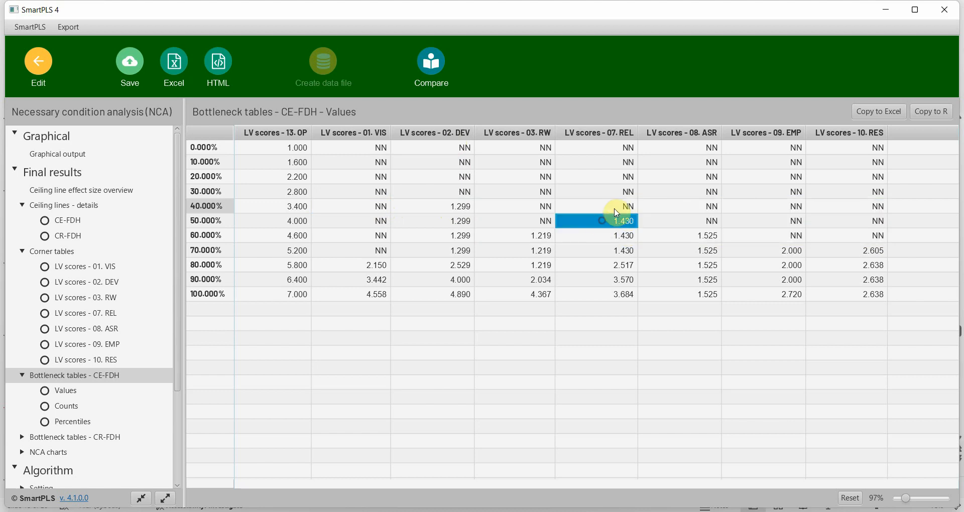
click(207, 221)
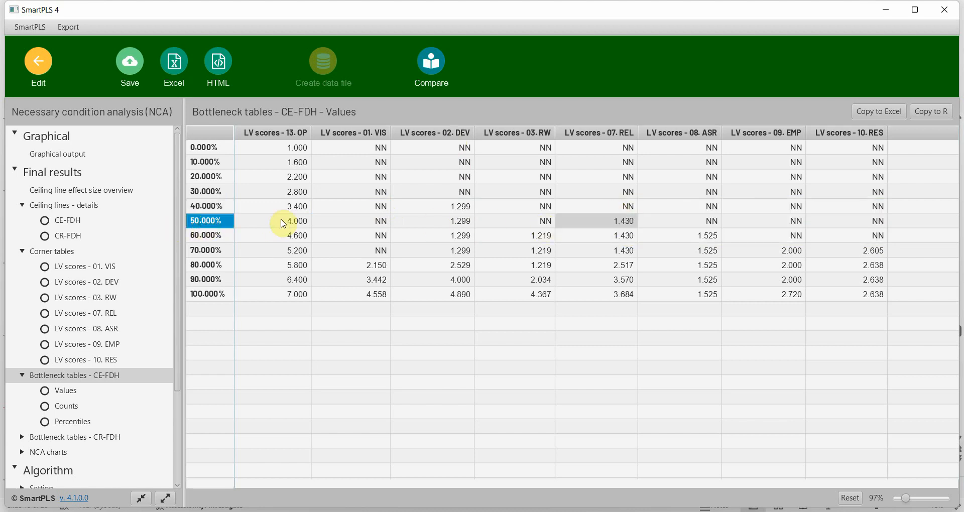
click(426, 223)
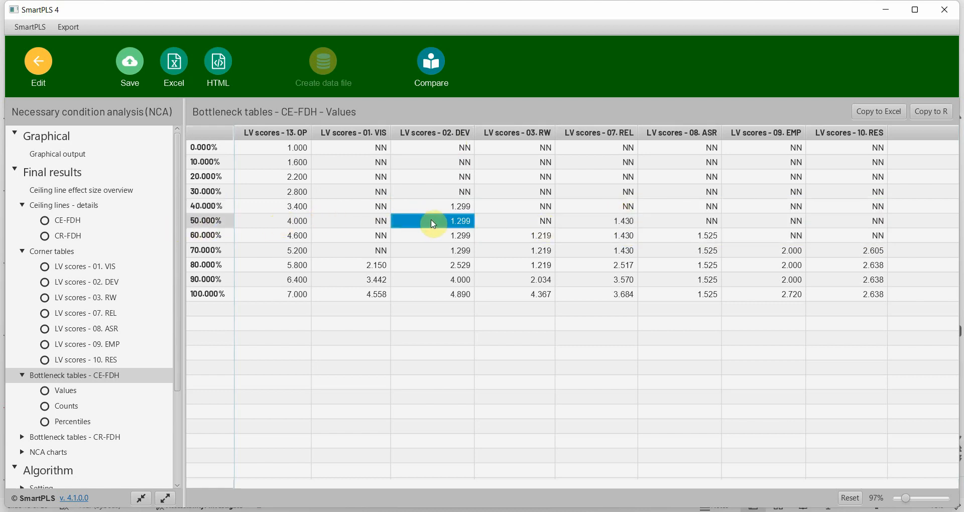
ctrl+click(584, 220)
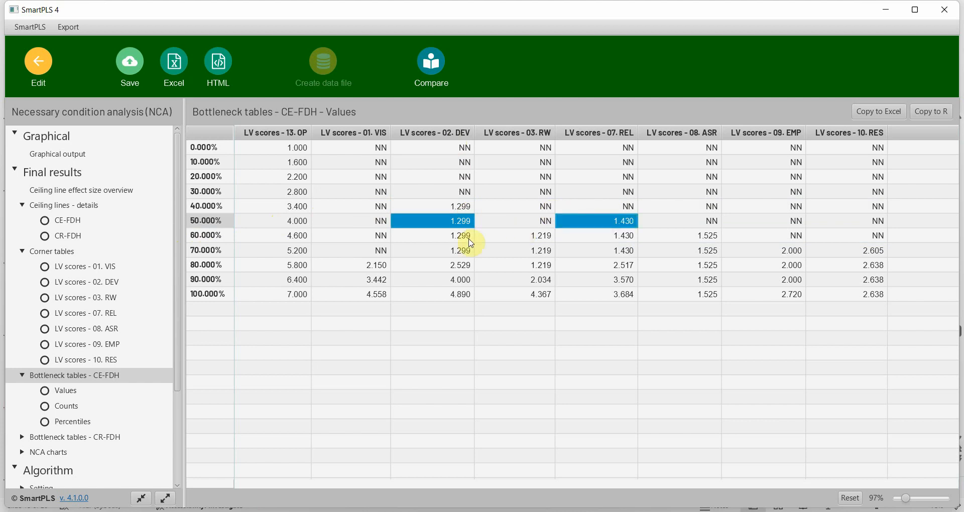
click(222, 238)
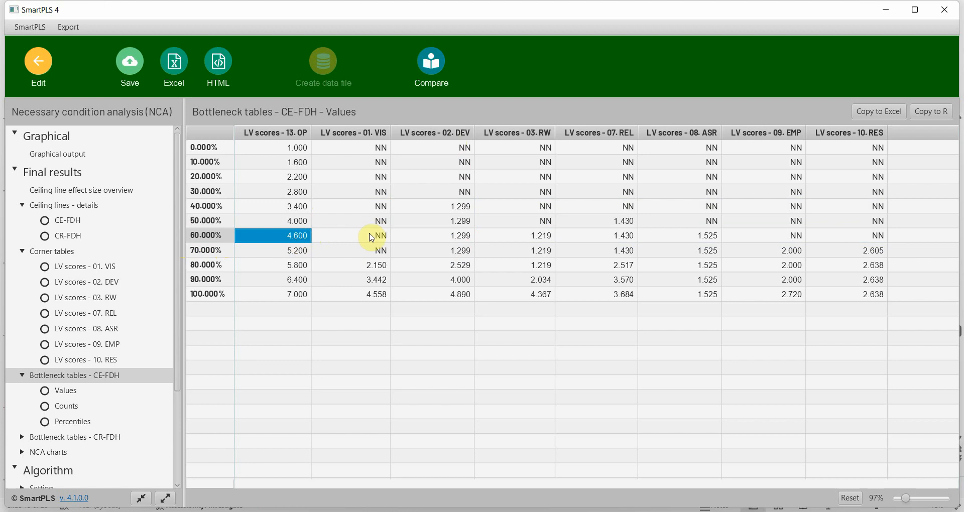
click(437, 236)
drag(441, 239, 677, 244)
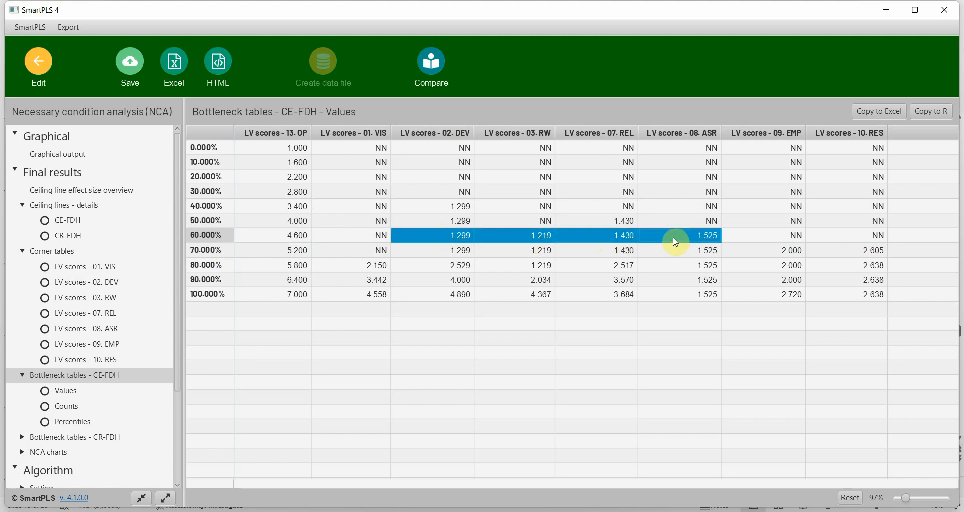
drag(753, 240, 852, 241)
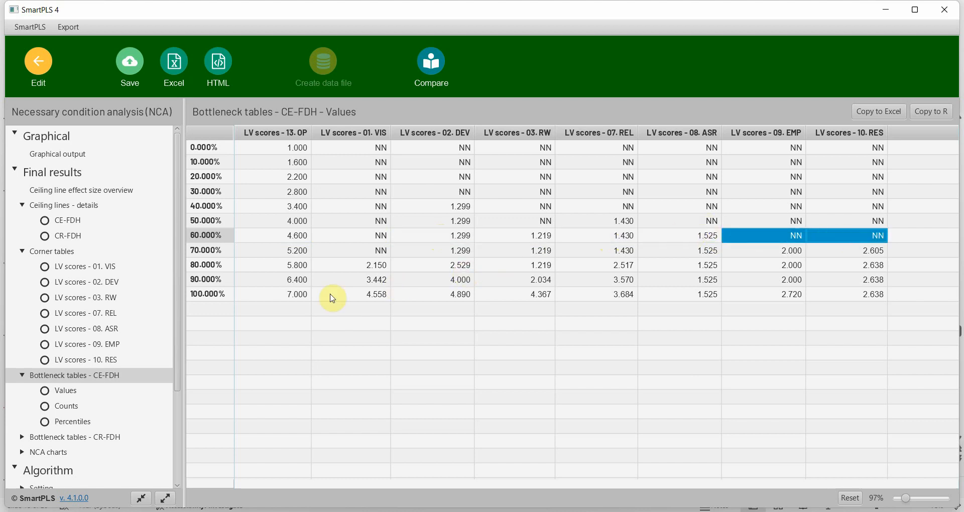
Examine the 100% row of the CE-FDH bottleneck values, highlighting the required levels from 01. VIS through 10. RES
click(201, 296)
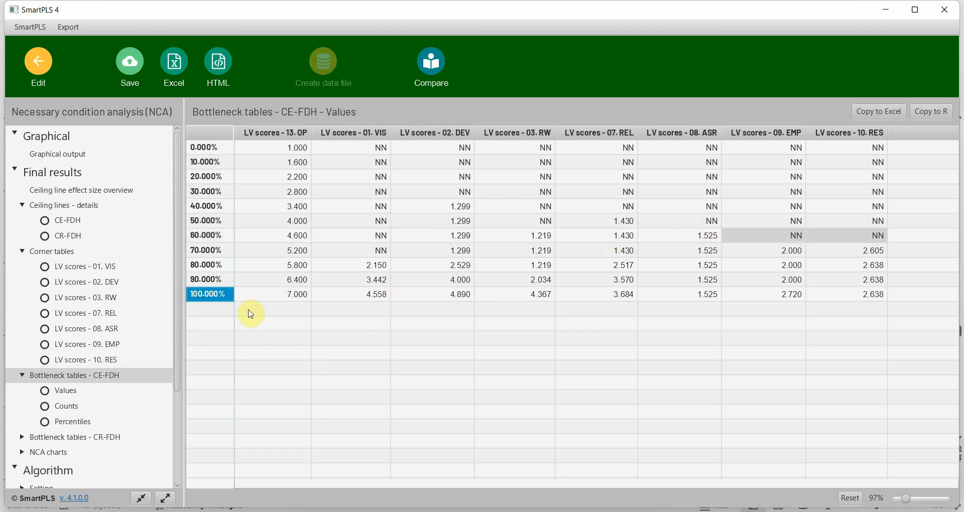
click(282, 293)
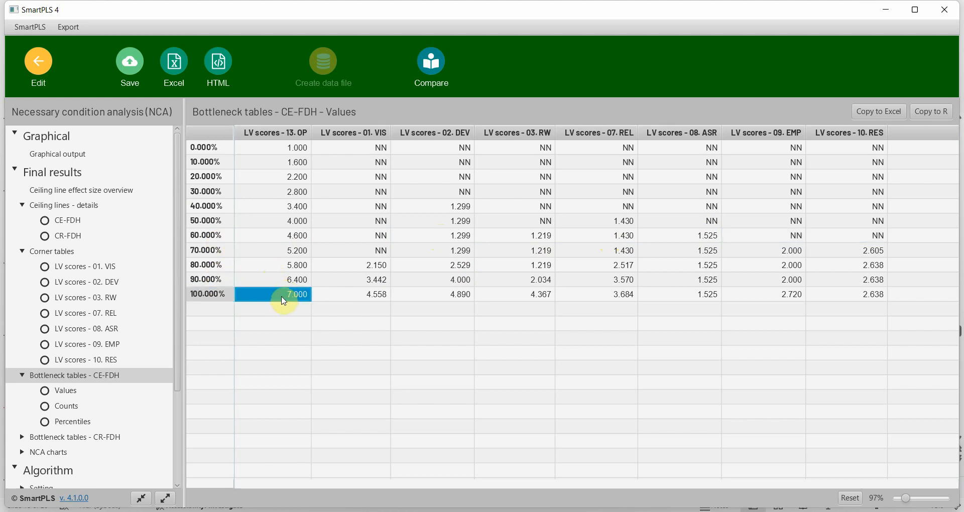
click(349, 295)
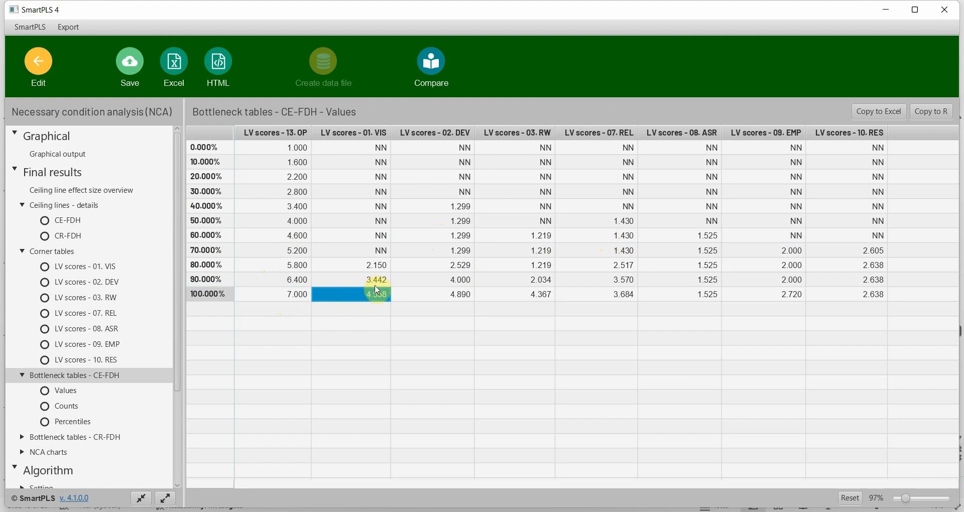
shift+click(433, 301)
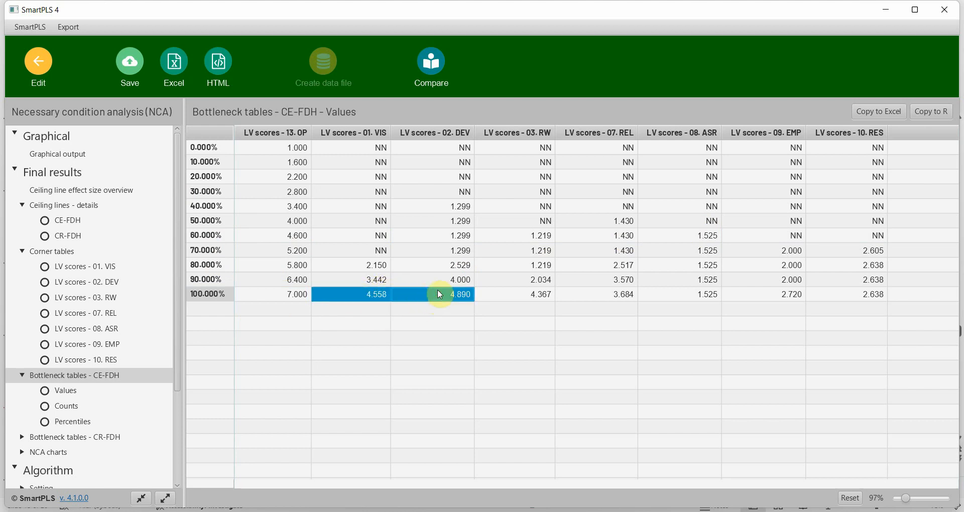
shift+click(512, 295)
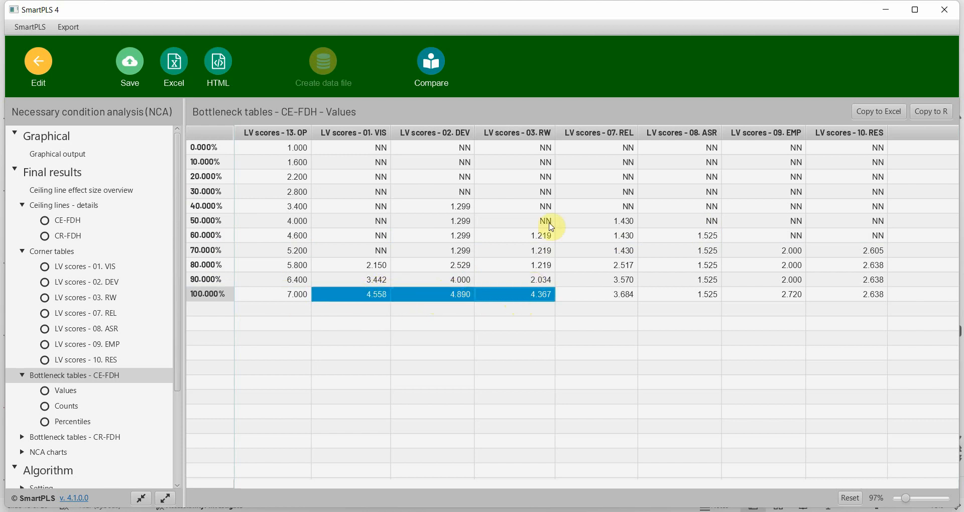
shift+click(585, 296)
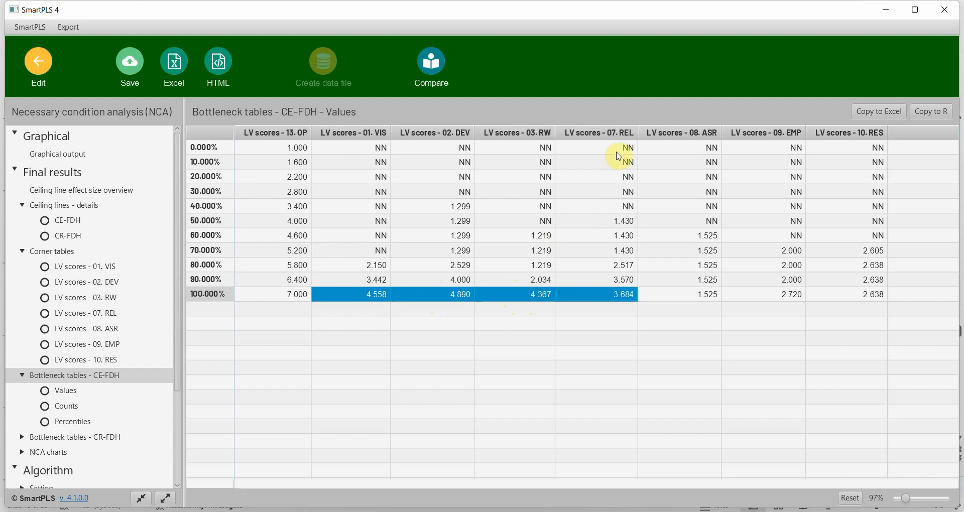
shift+click(656, 295)
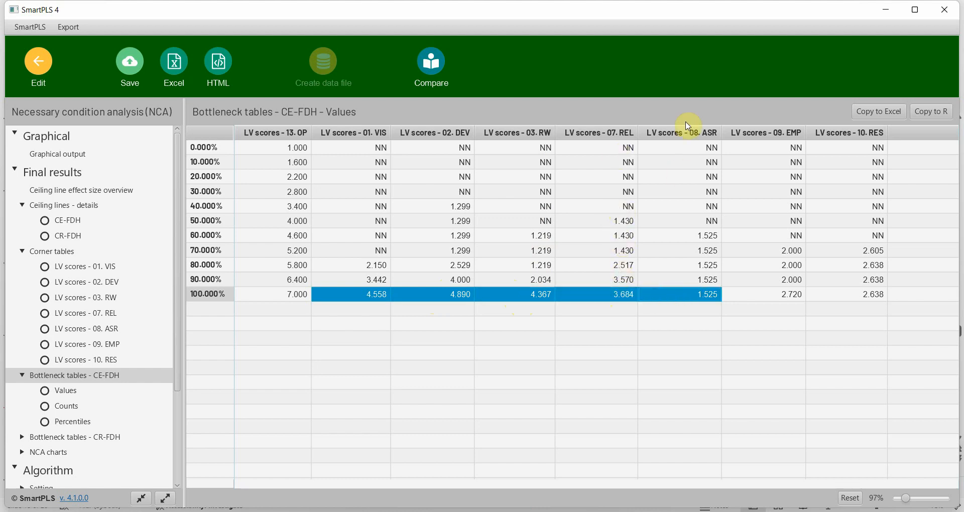
shift+click(734, 299)
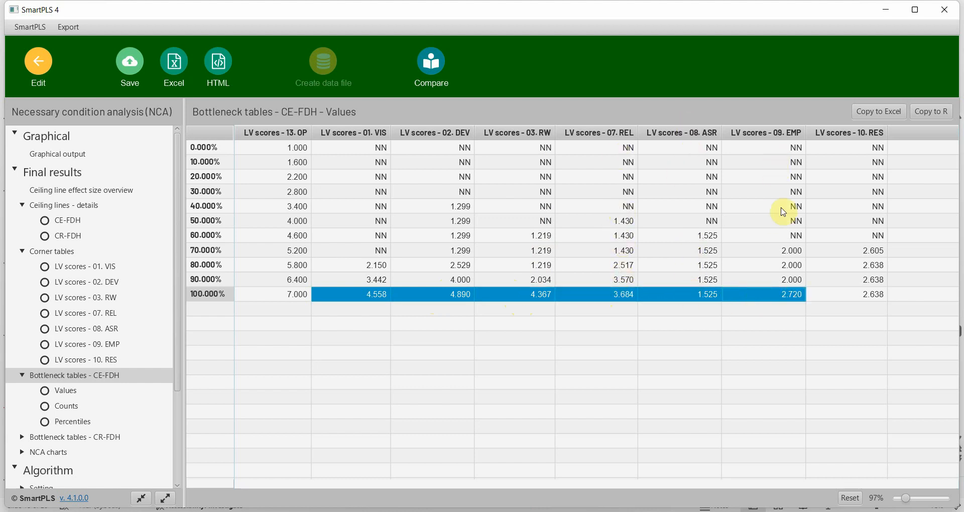
shift+click(845, 300)
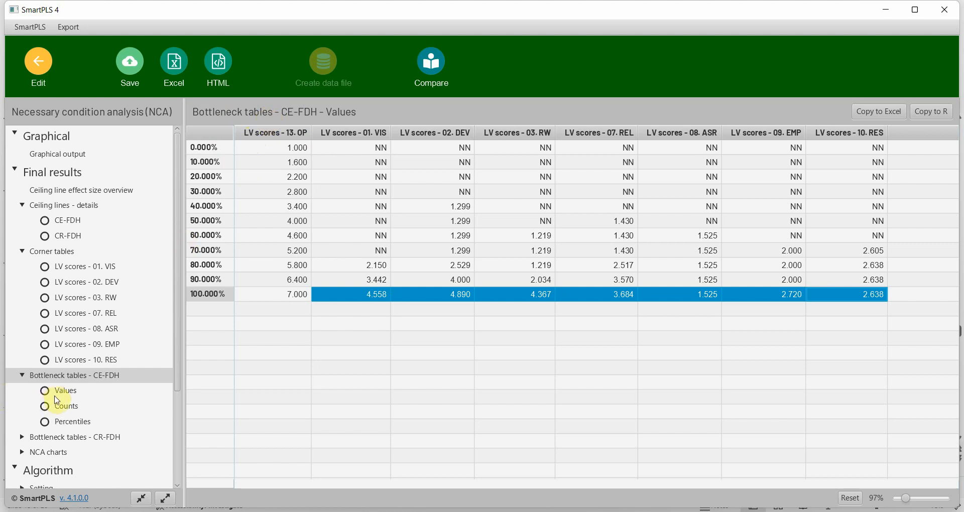
View the CE-FDH bottleneck counts and percentiles, checking the 80% row for 01. VIS in both and 13. OP in the percentiles
click(100, 391)
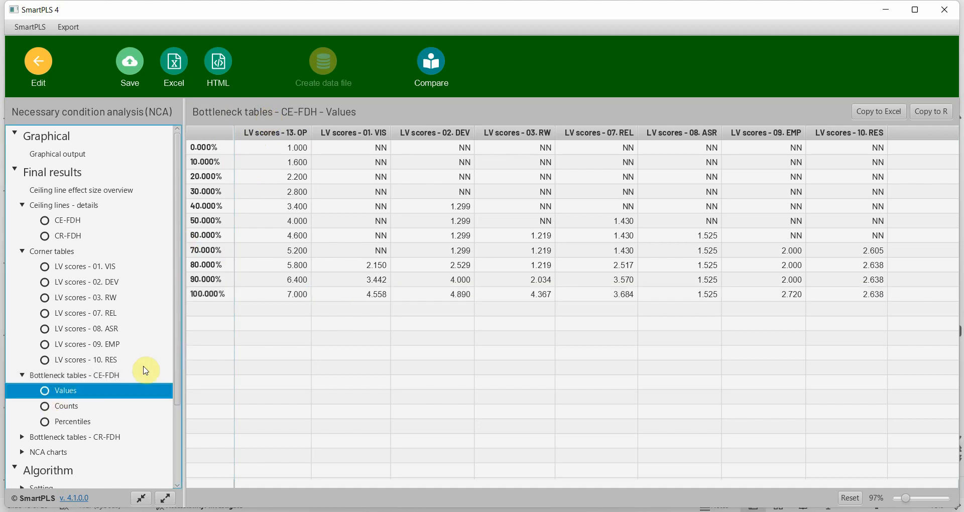
click(76, 408)
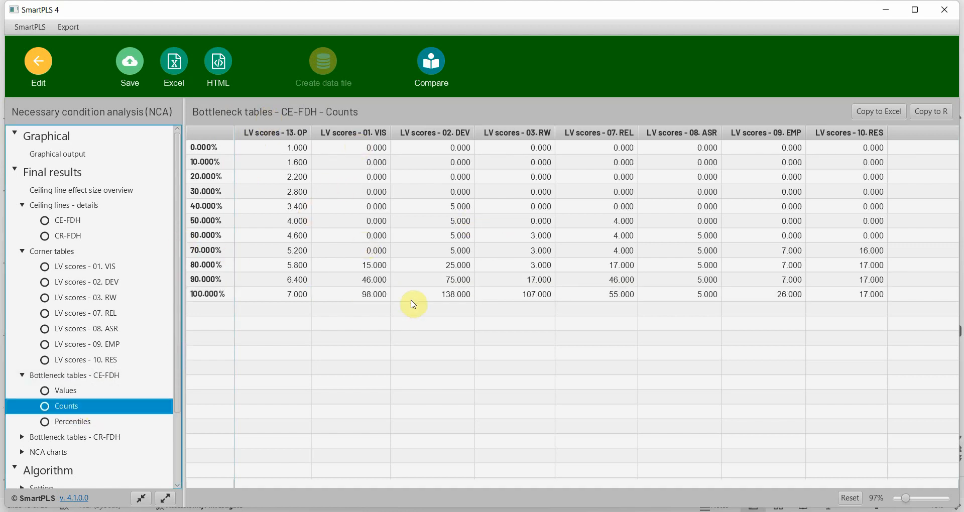
click(372, 265)
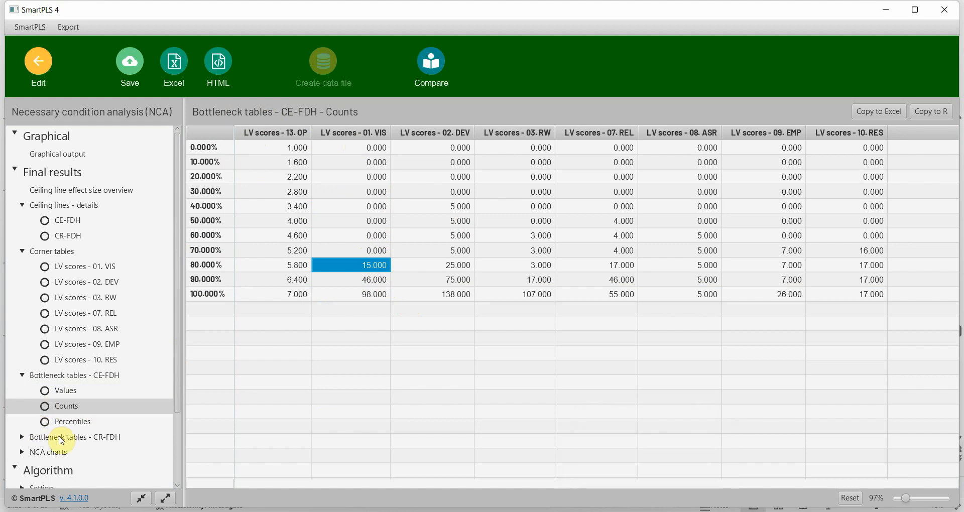
click(73, 422)
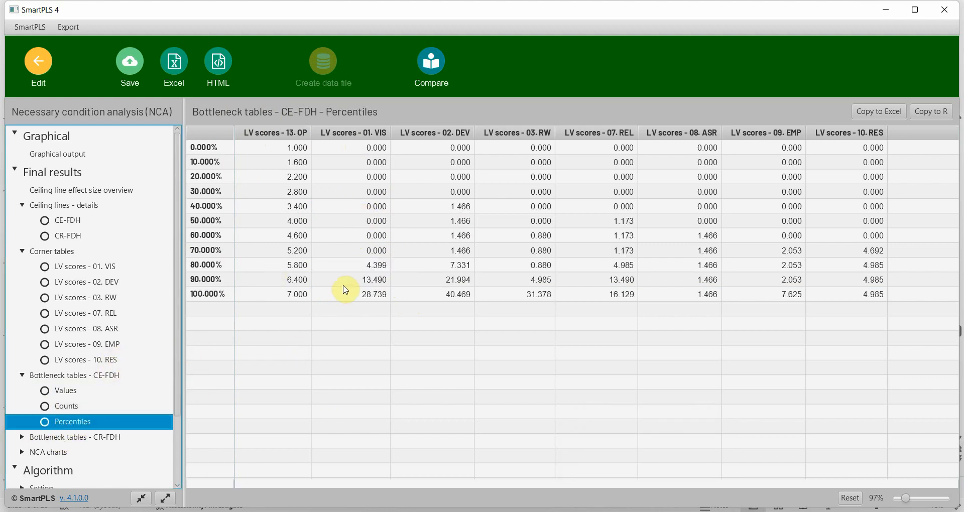
click(372, 266)
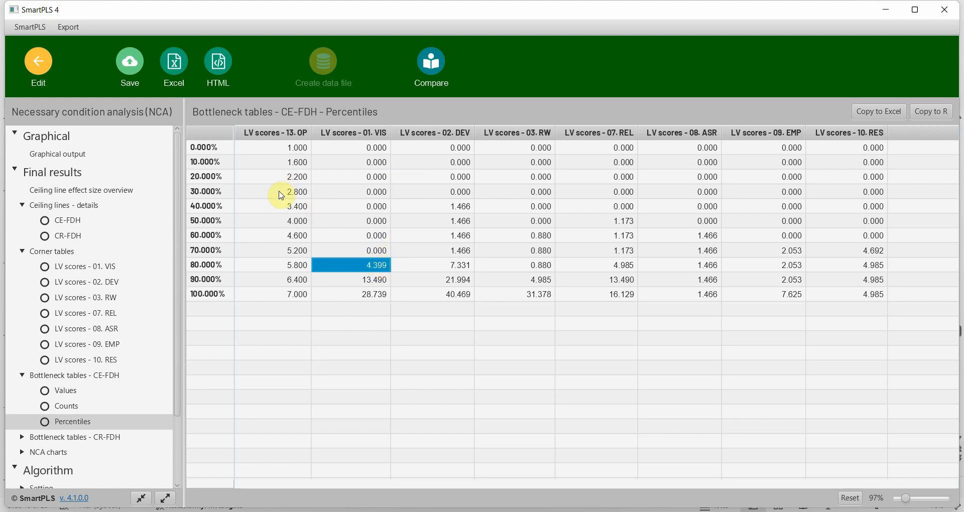
click(293, 266)
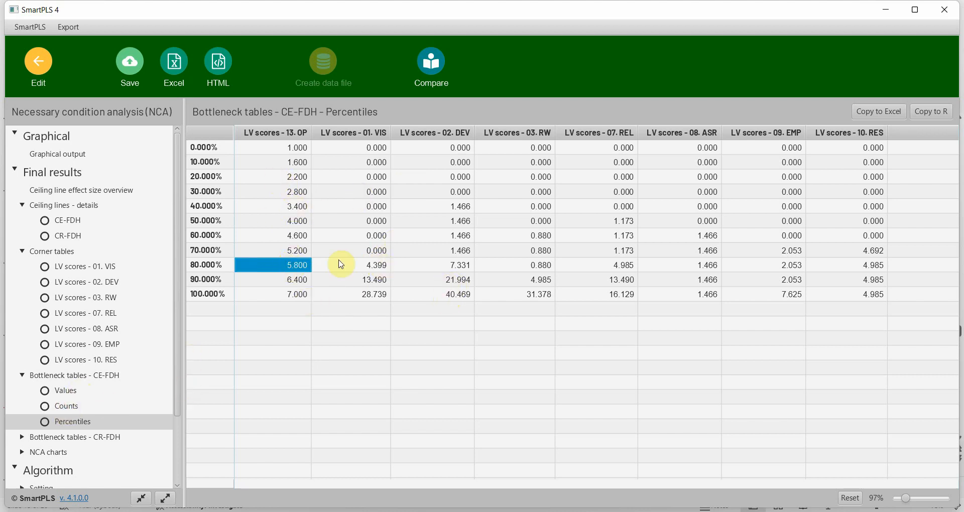
Check the 80% row for 01. VIS in the bottleneck tables, and view the NCA ceiling line charts for 01. VIS, 02. DEV and 03. RW
click(372, 270)
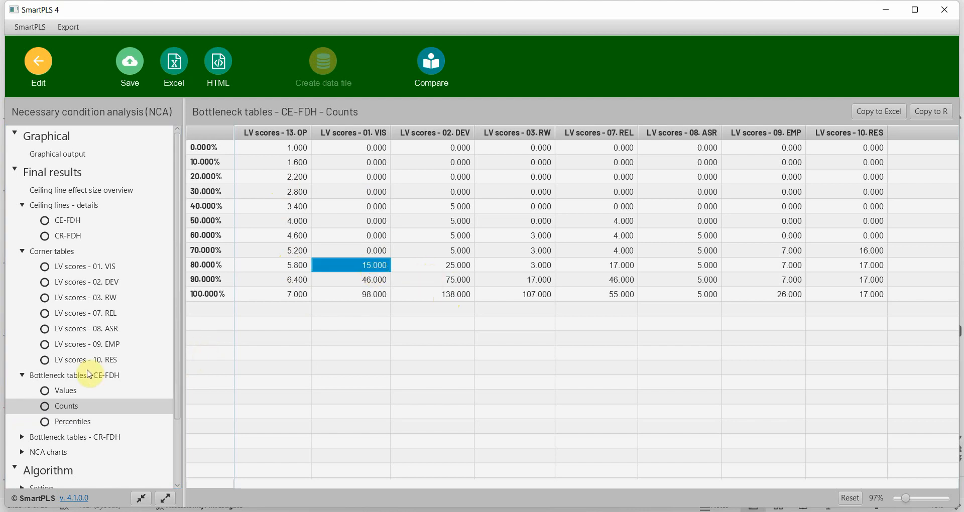
click(61, 389)
click(60, 382)
click(401, 196)
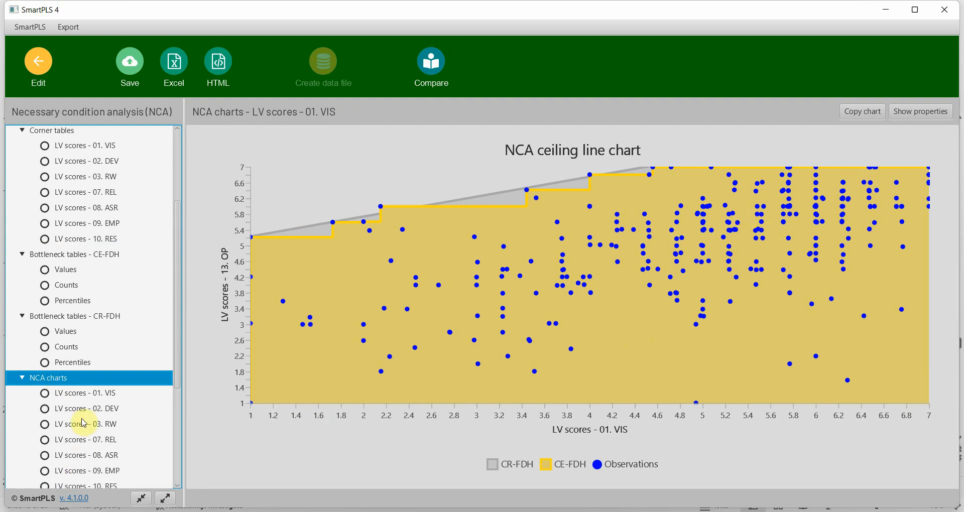
click(95, 412)
click(102, 425)
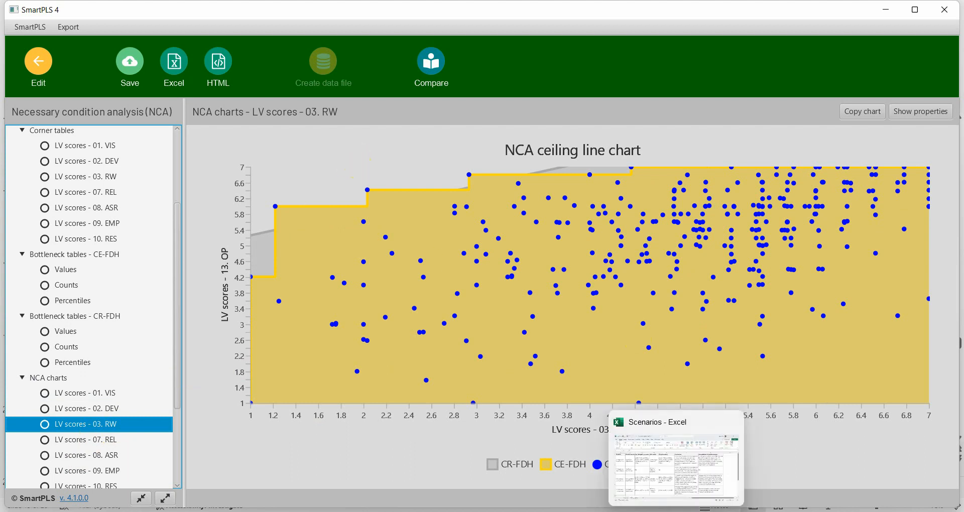
Switch to the NCA presentation in PowerPoint and highlight slide 7's sentence on the empty area relative to the total area
click(649, 511)
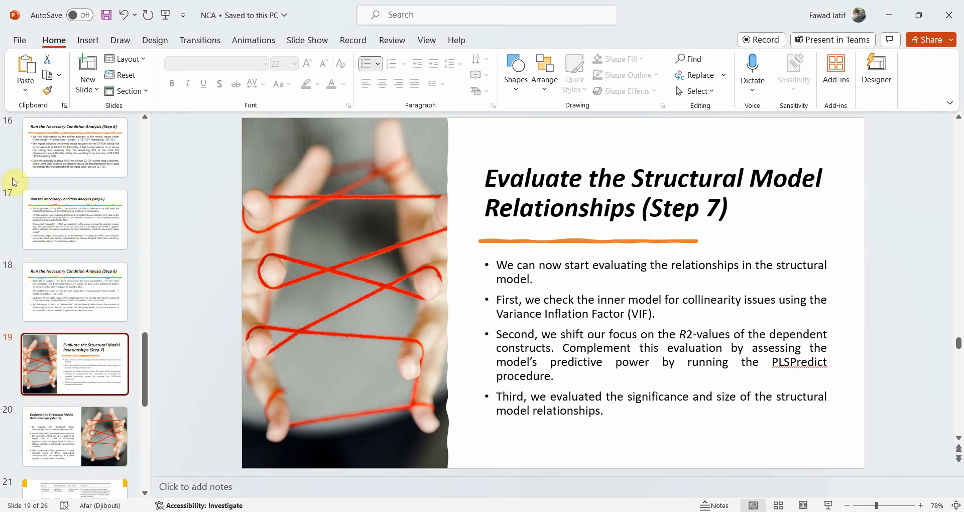
scroll(60, 166, up, 1)
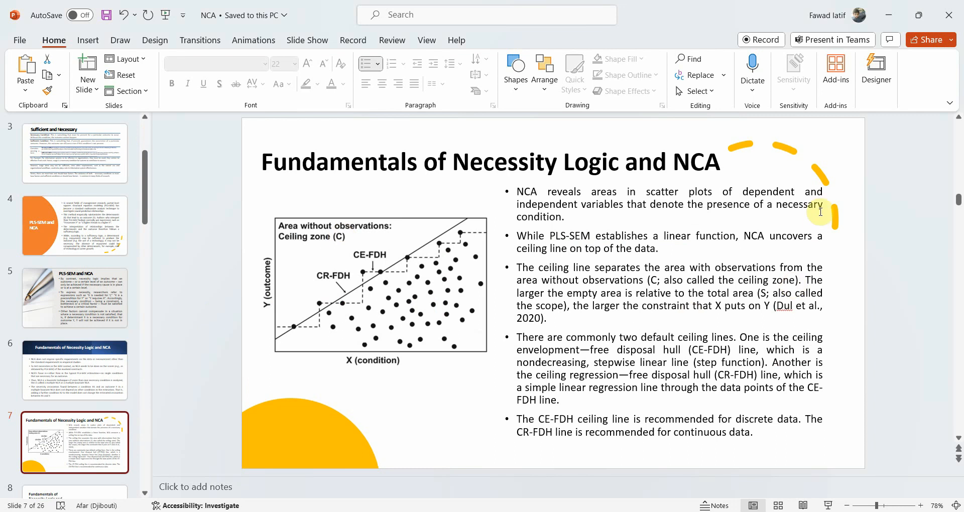
click(814, 279)
drag(806, 280, 764, 305)
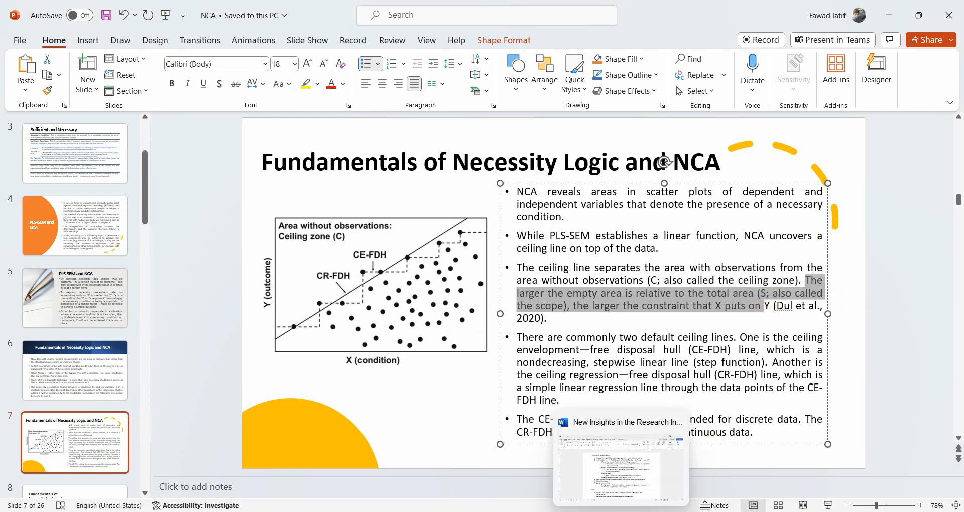
Switch back to the SmartPLS report and examine the ceiling line effect size overview for all conditions
click(592, 457)
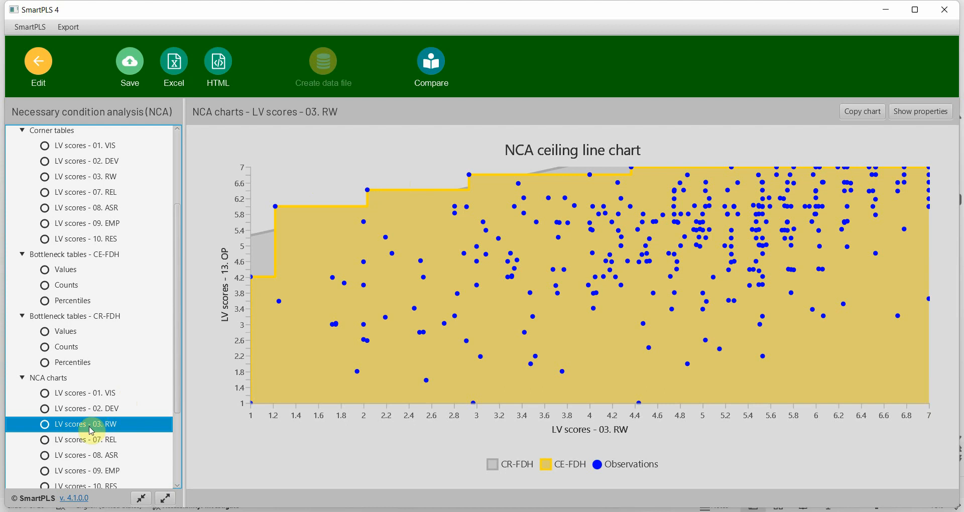
drag(176, 255, 189, 149)
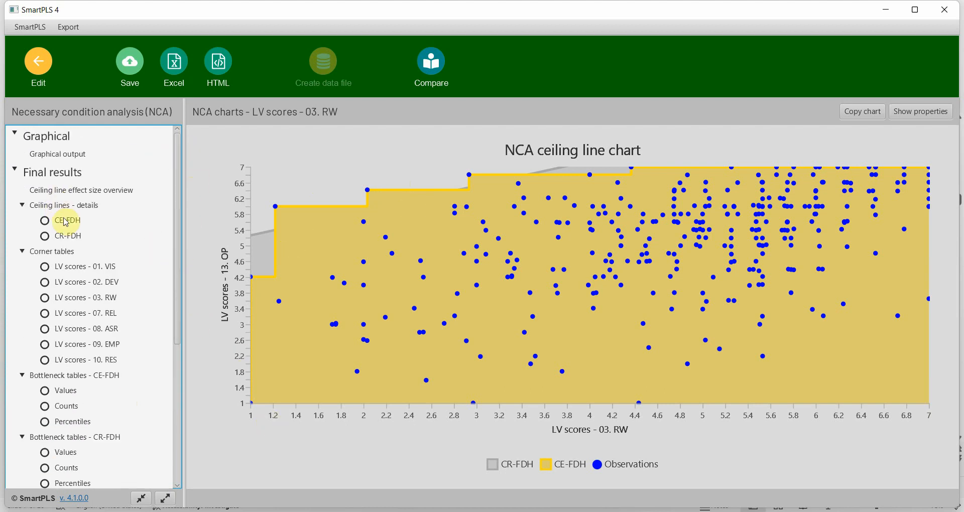
click(81, 190)
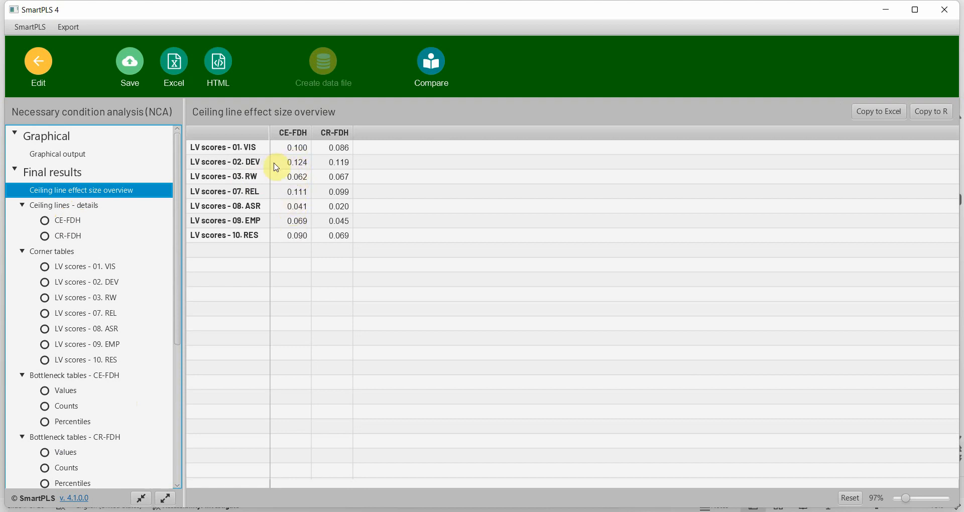
Examine the empty area above the ceiling lines in the NCA chart for 02. DEV
drag(178, 222, 200, 348)
click(98, 314)
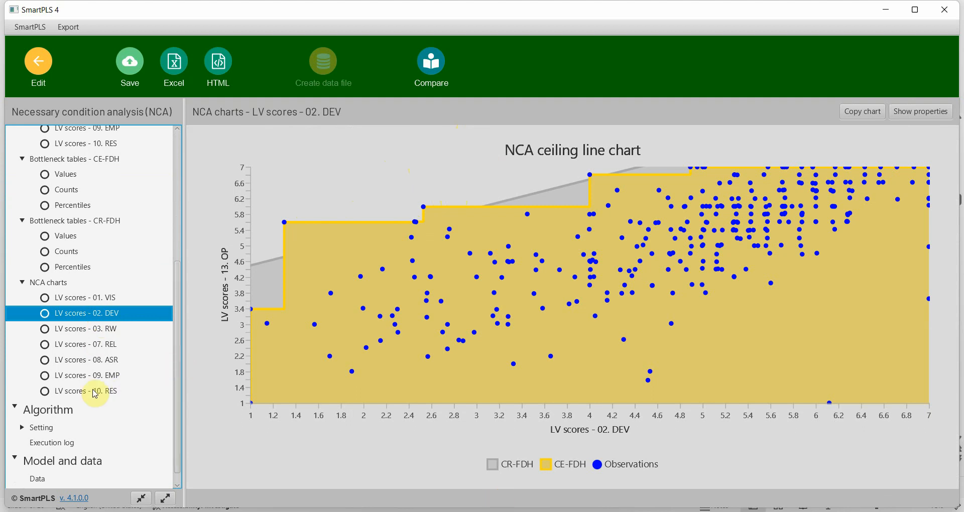
scroll(96, 393, down, 1)
scroll(96, 393, up, 5)
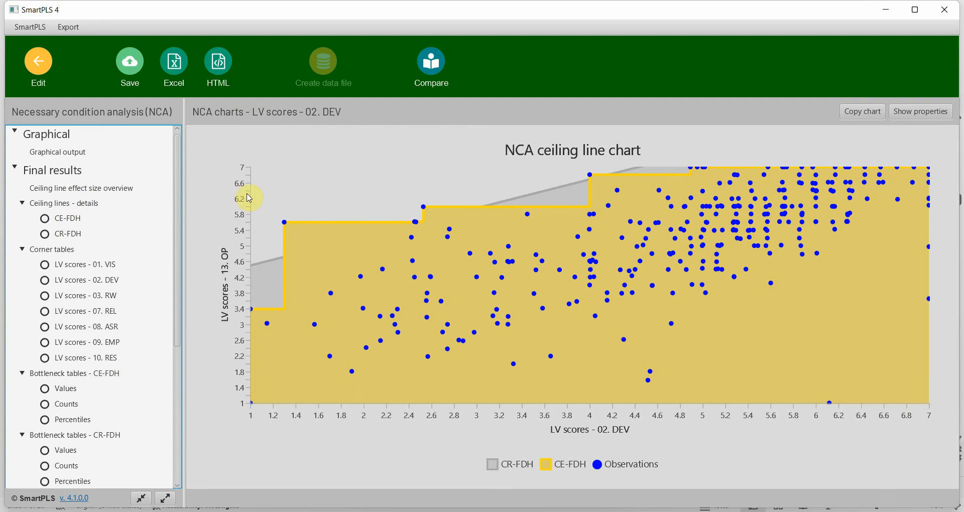
Switch to the PowerPoint presentation and review the two Evaluate the Structural Model Relationships (Step 7) slides, 19 and 20
click(643, 509)
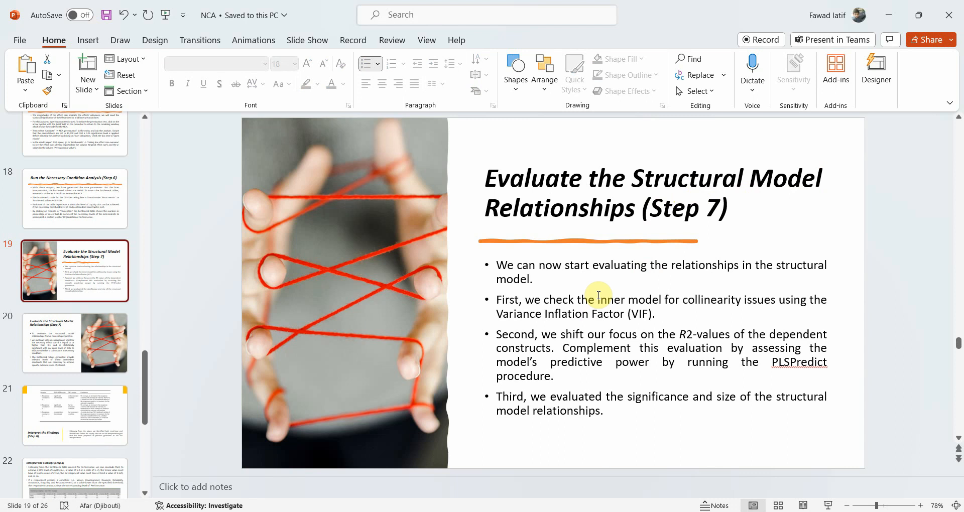
click(79, 345)
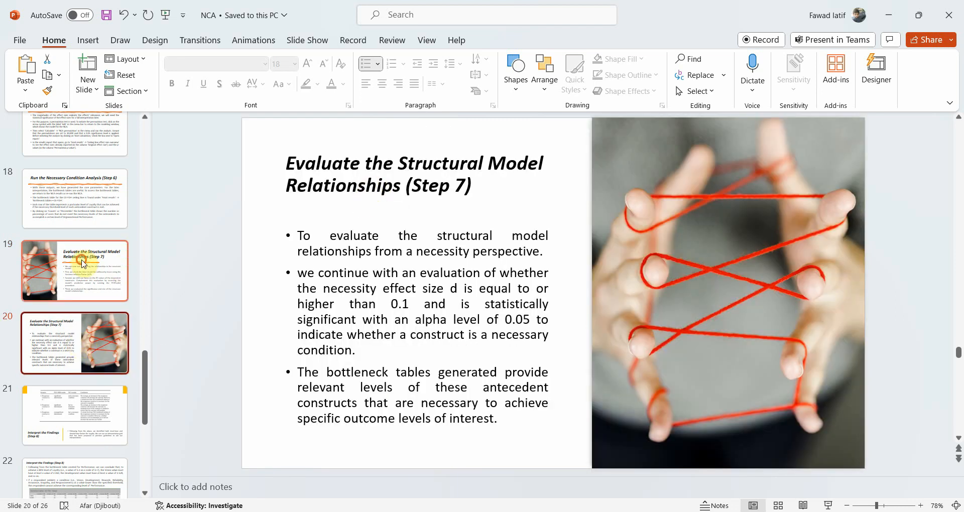
click(81, 261)
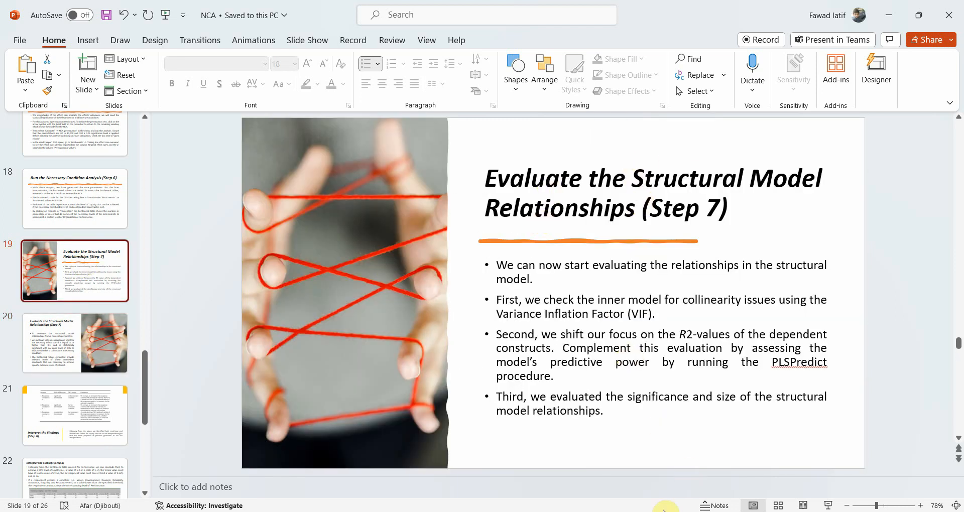
Read slide 19's points on checking collinearity with VIF, assessing the R2 values and running PLSPredict
mouse_move(593, 511)
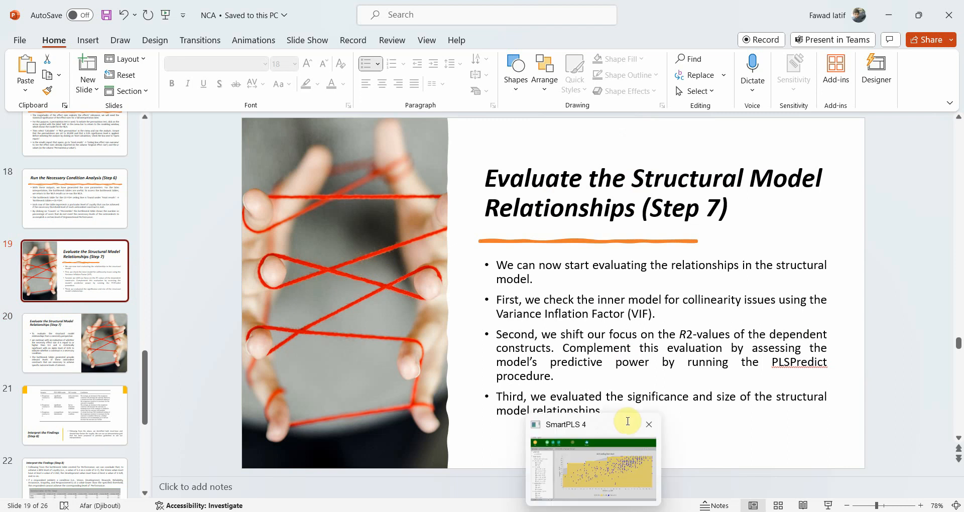
drag(651, 313, 586, 299)
click(614, 347)
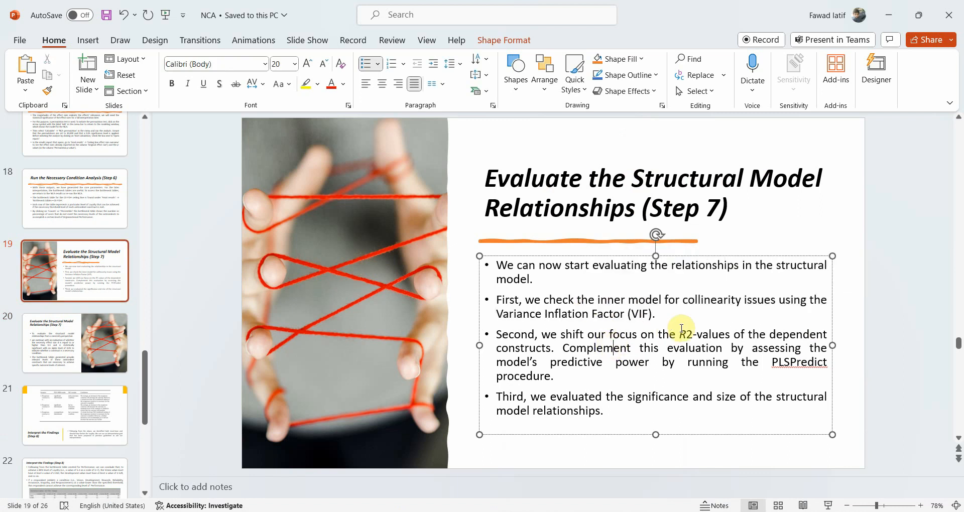
drag(662, 334, 743, 335)
click(802, 362)
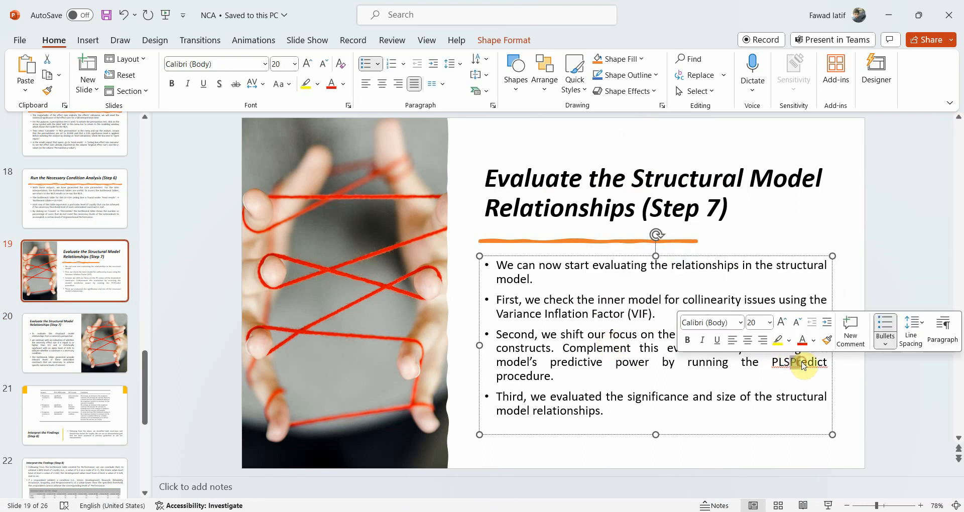
click(712, 358)
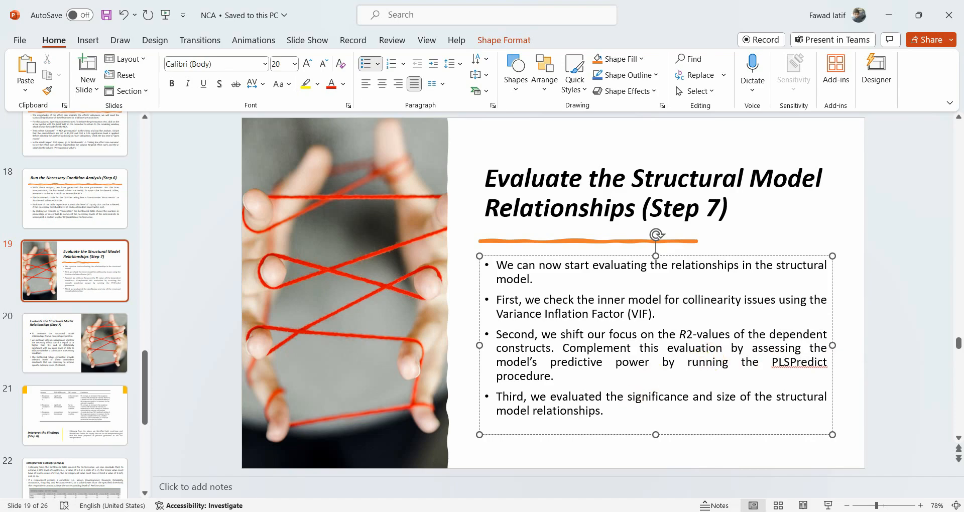
Switch to SmartPLS and leave the NCA report for the NCA regression model
key(alt+Tab)
click(49, 66)
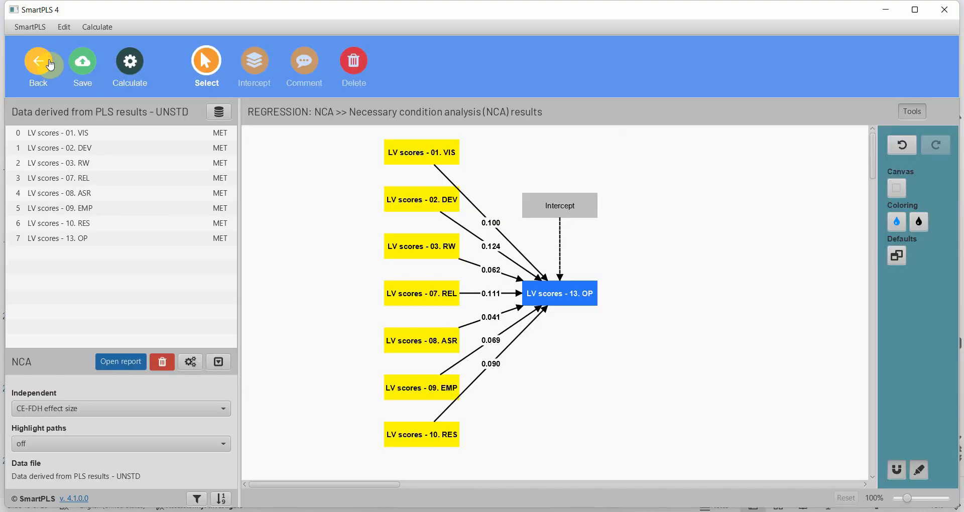
click(130, 61)
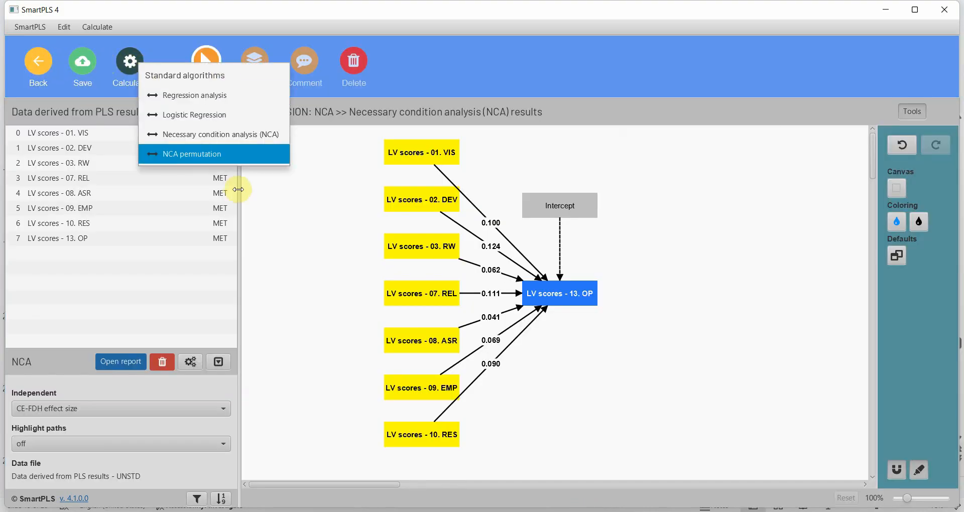
click(333, 233)
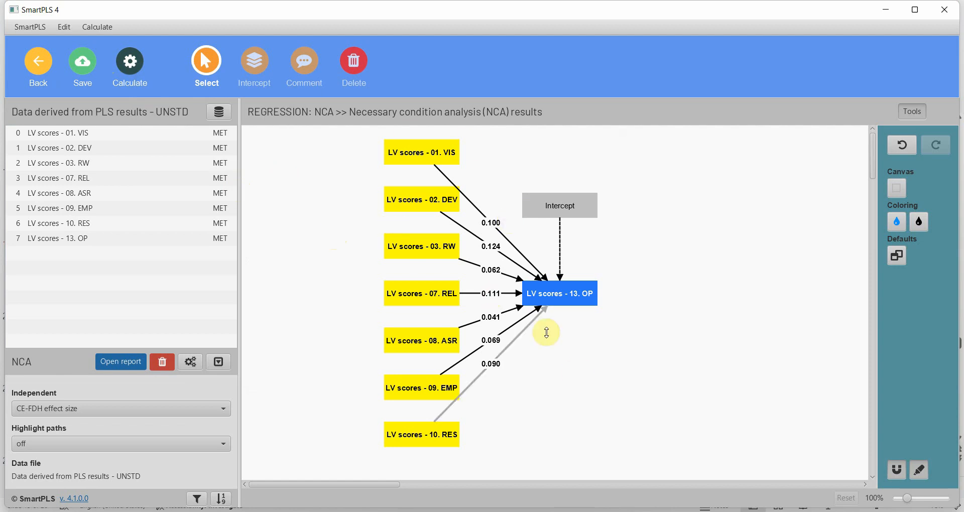
click(39, 62)
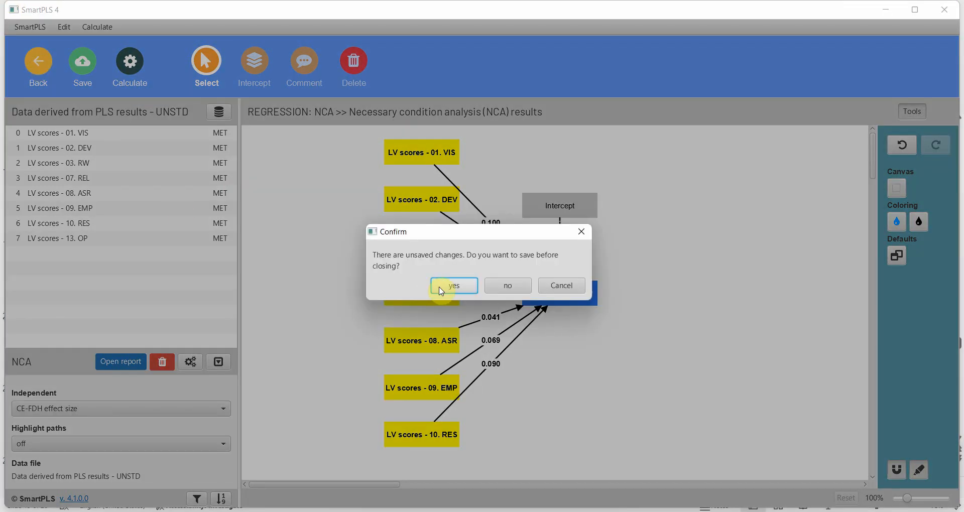
click(555, 284)
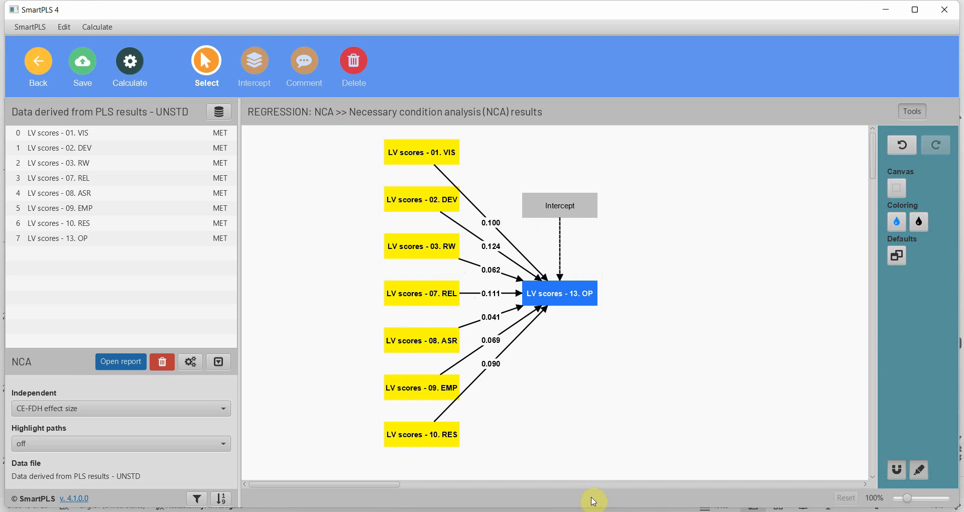
Switch to the PowerPoint presentation and reread slides 19 and 20 on evaluating the structural model relationships
click(624, 505)
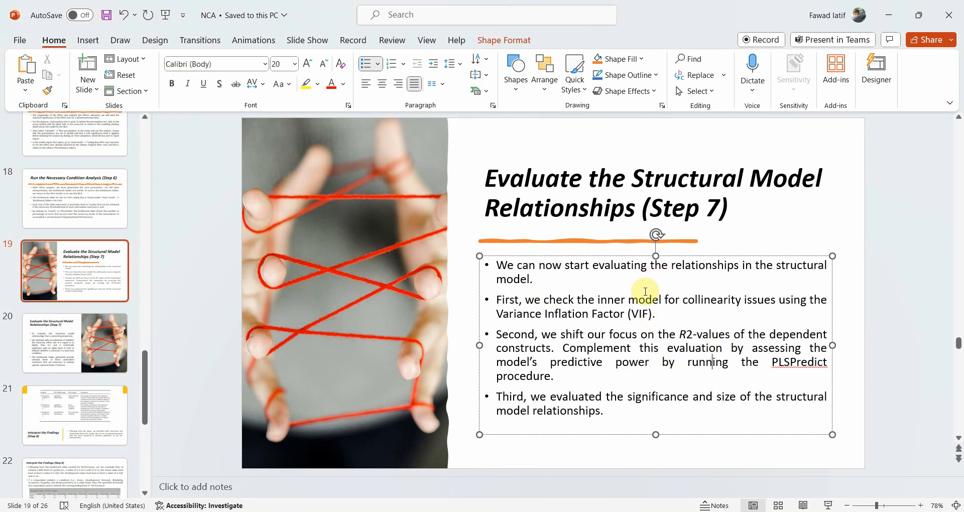
click(49, 337)
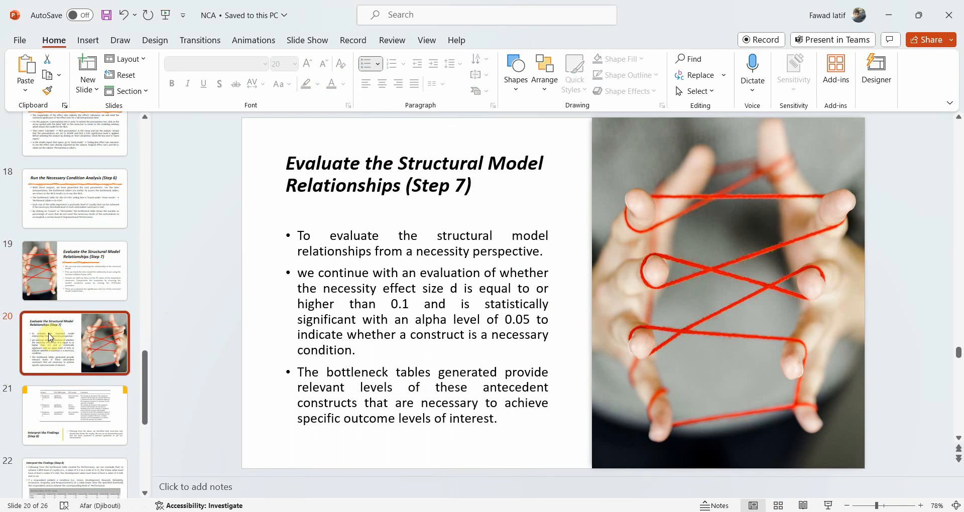
key(Up)
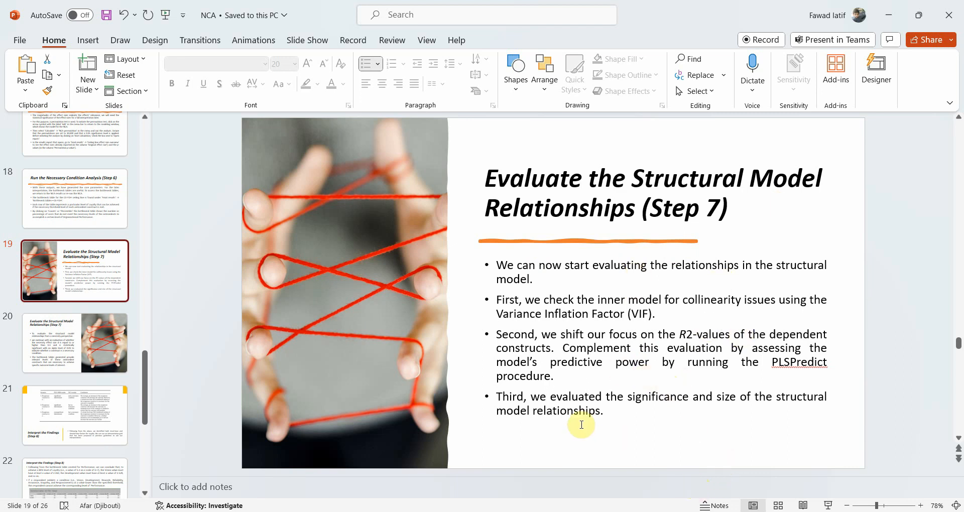
Switch to SmartPLS, save and close the NCA model, and open the MM - LOCs model from the MyFirstModel project
click(616, 511)
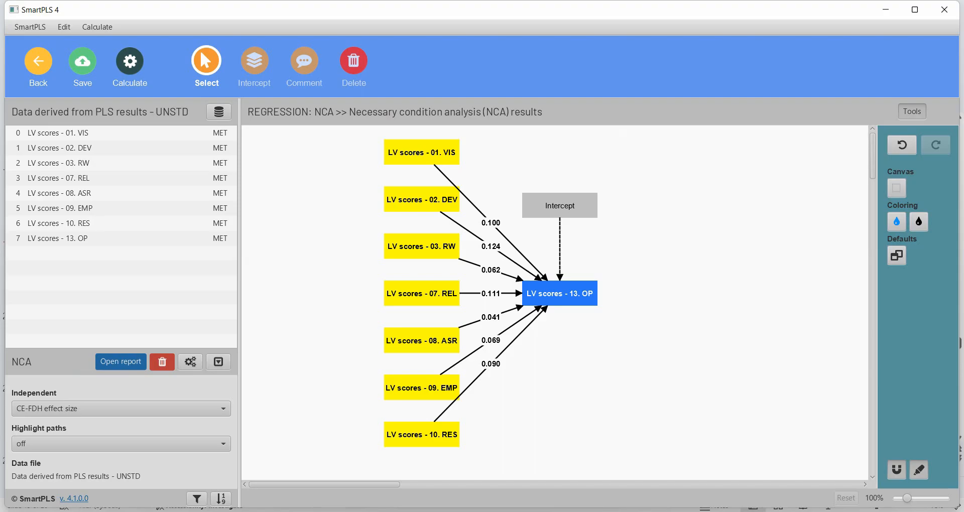
click(37, 84)
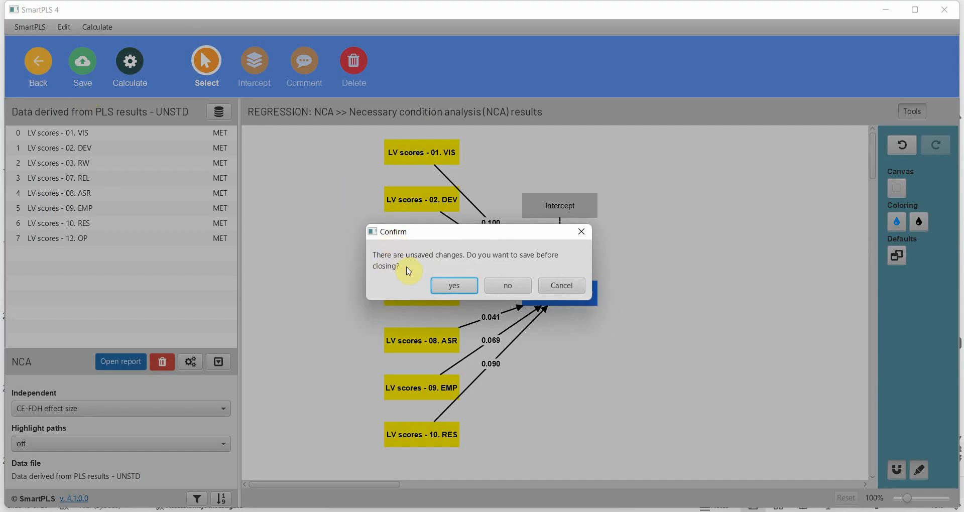
click(442, 289)
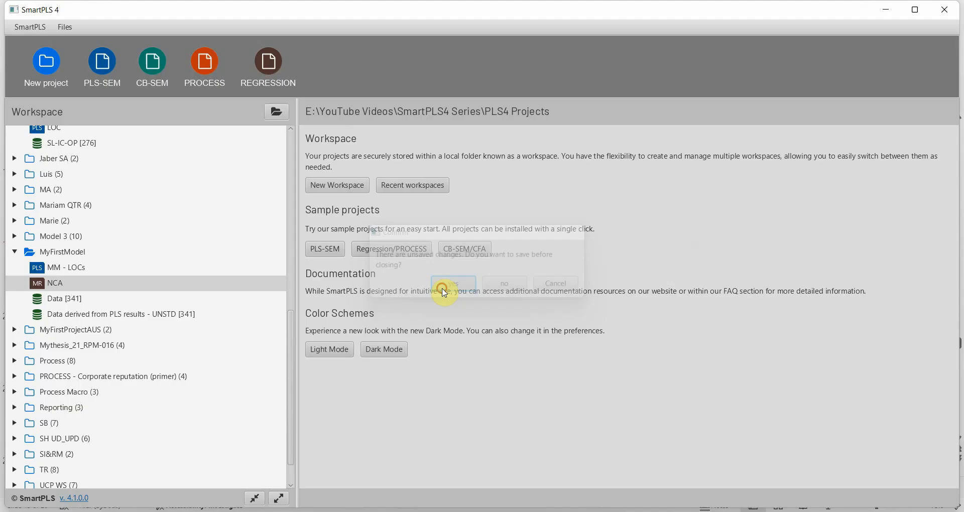
click(70, 271)
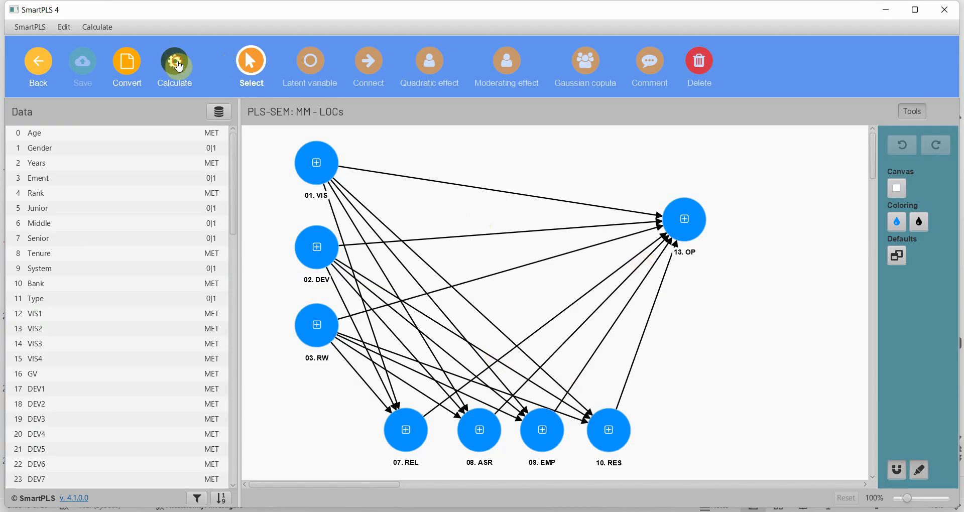
Change the type of results in the PLS setup, and run bootstrapping on the MM - LOCs model with 10000 subsamples
click(179, 66)
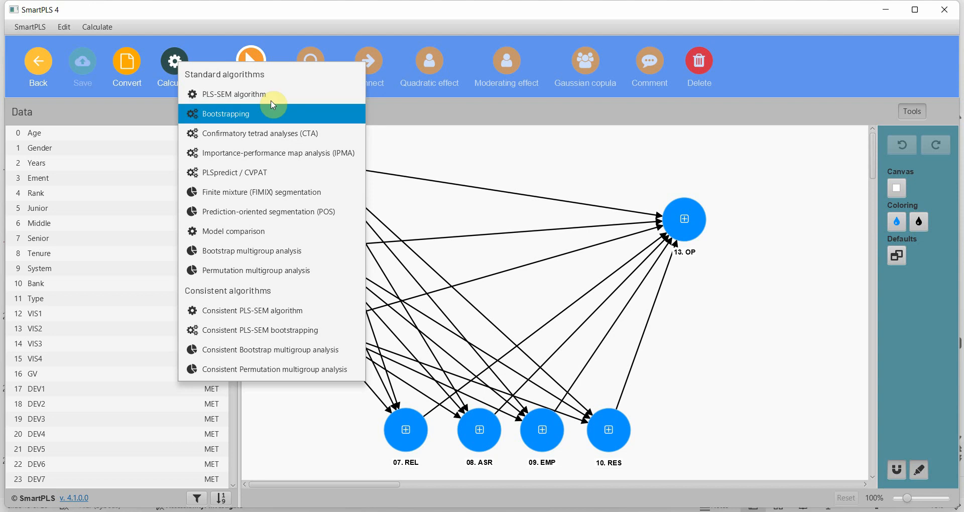
click(258, 118)
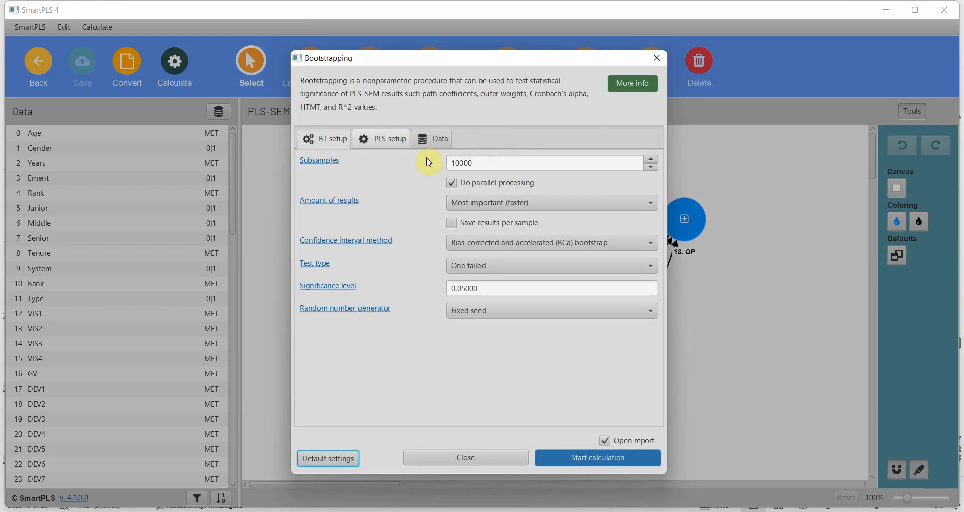
click(378, 138)
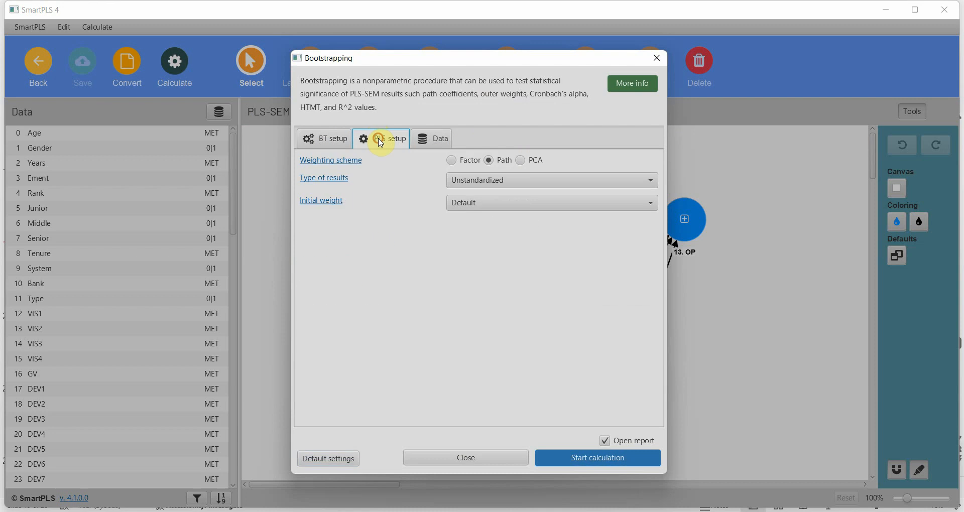
click(493, 180)
click(487, 196)
click(309, 137)
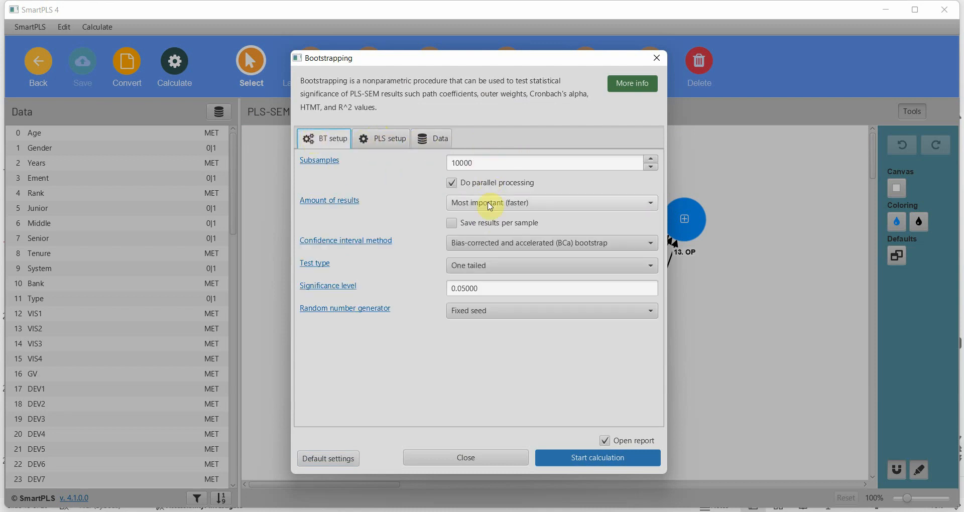
click(577, 455)
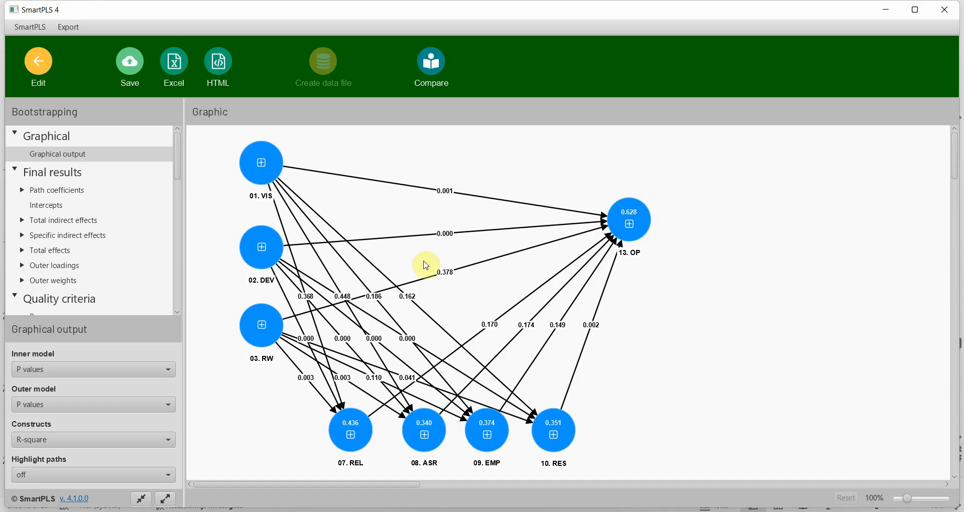
Copy the path coefficients table with mean, STDEV, T values and p values into a new sheet of the Scenarios workbook in Excel
click(43, 191)
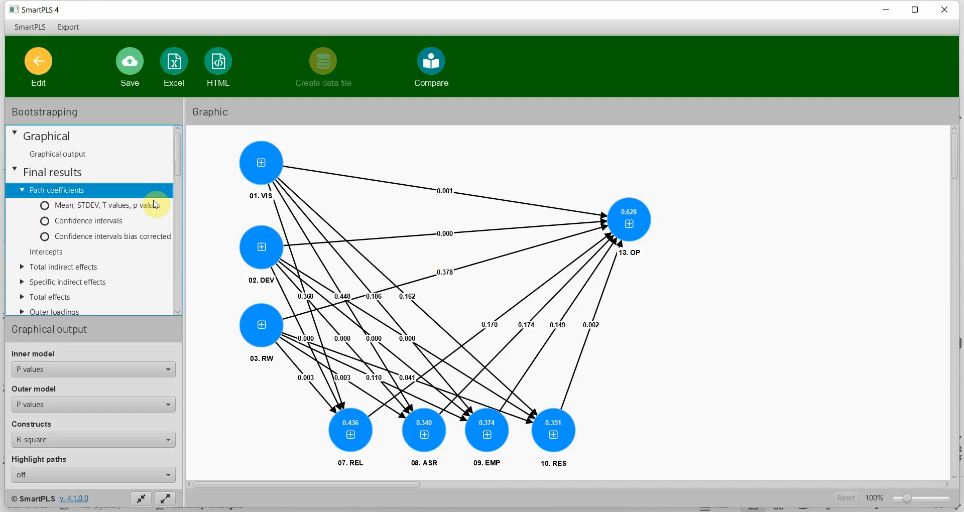
click(145, 203)
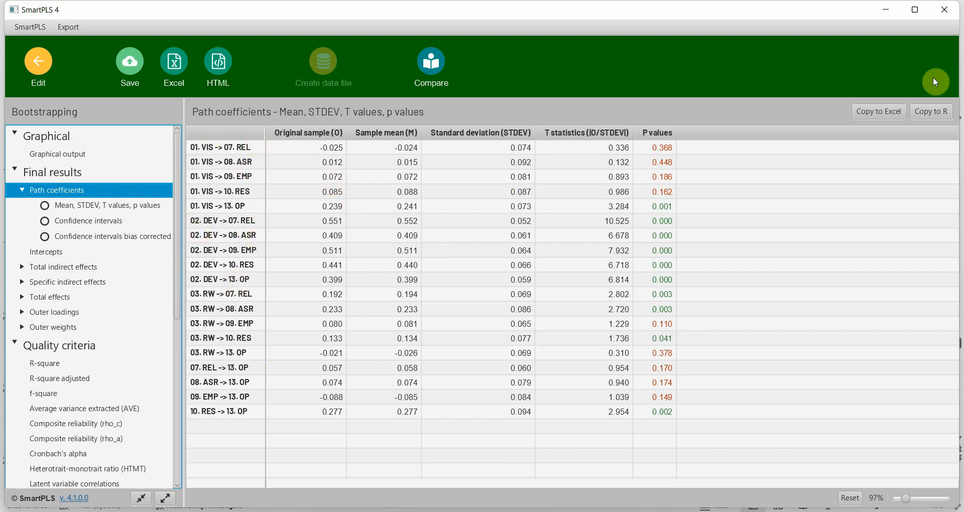
click(879, 111)
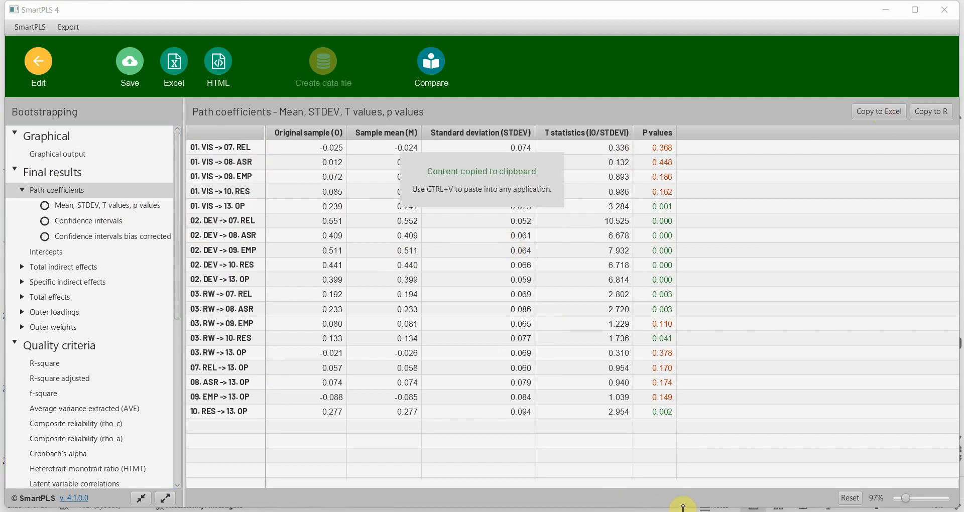
key(alt+Tab)
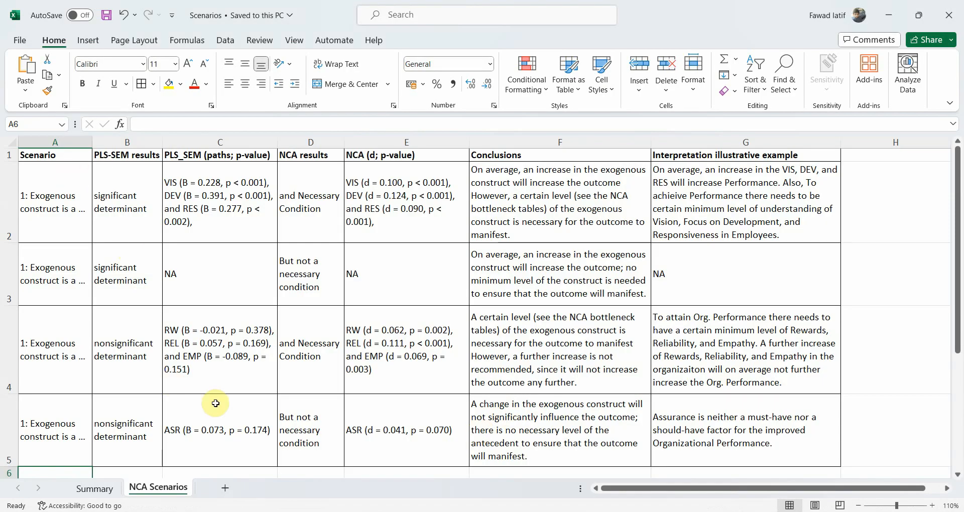
click(101, 488)
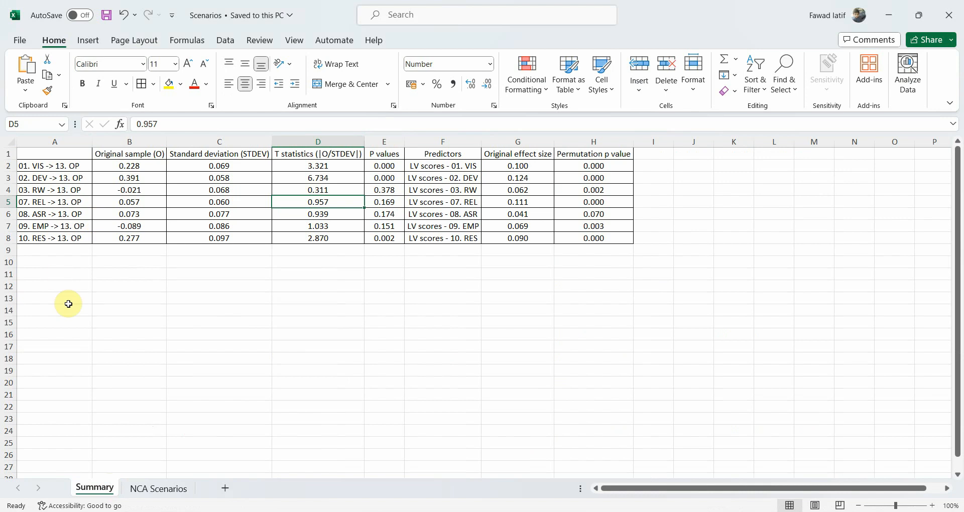
click(227, 488)
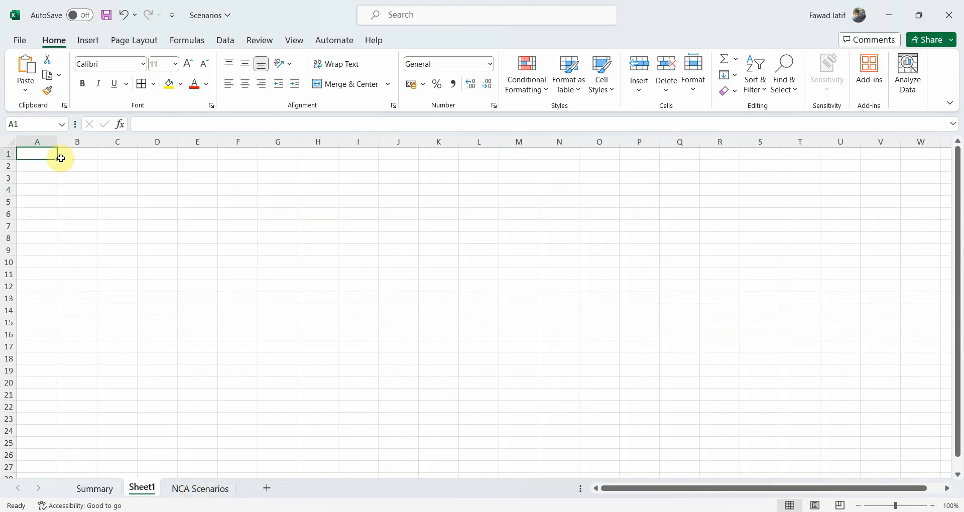
key(ctrl+v)
Delete the VIS, DEV and RW rows whose paths lead to REL, ASR, EMP or RES, keeping only the paths to 13. OP
ctrl+click(9, 223)
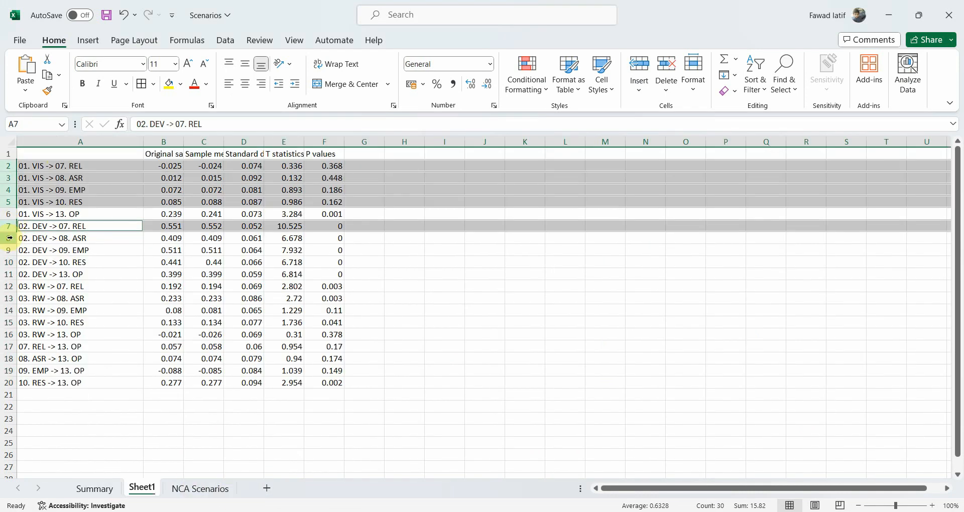
ctrl+click(9, 238)
ctrl+click(8, 250)
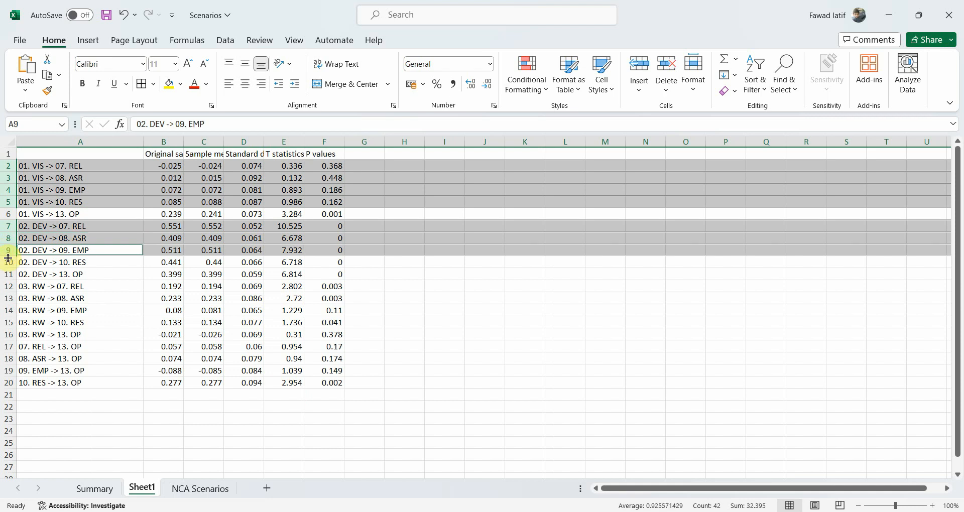
ctrl+click(7, 262)
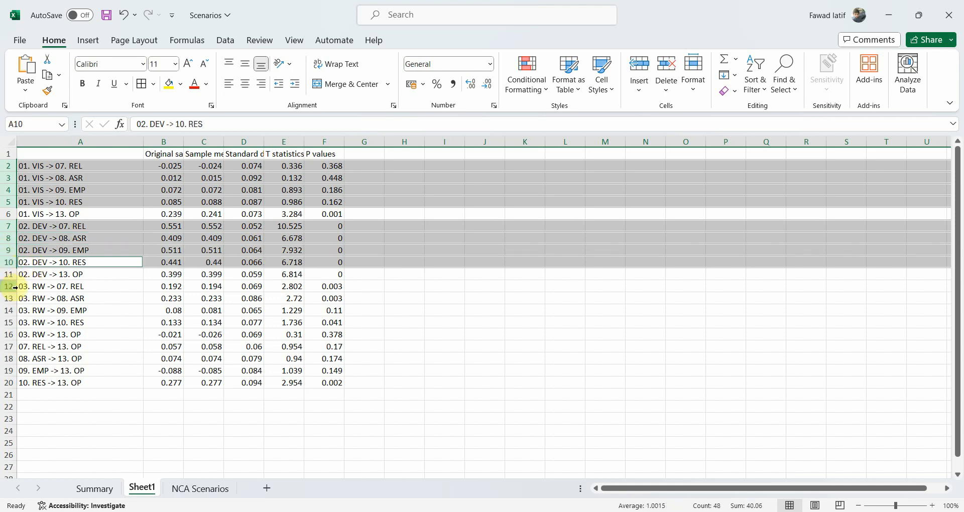
ctrl+click(9, 286)
ctrl+click(12, 318)
right_click(12, 318)
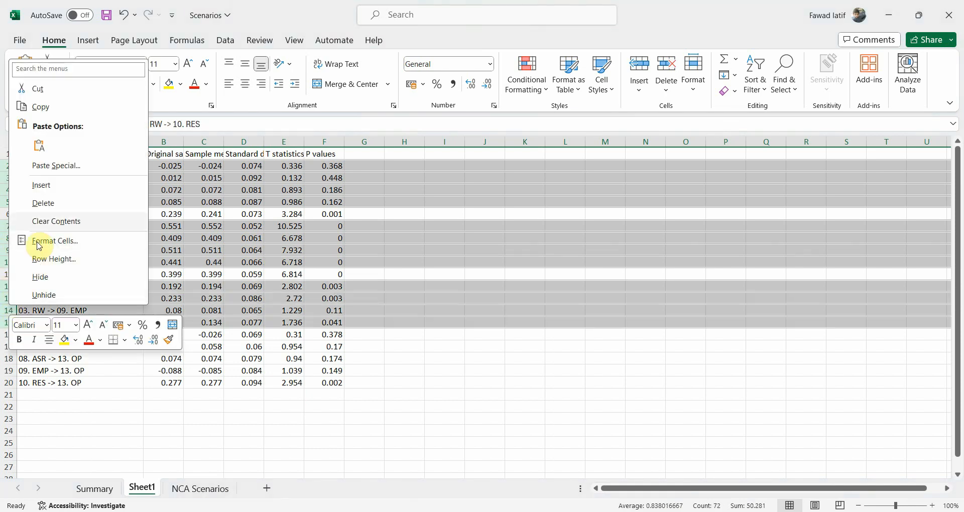
click(40, 203)
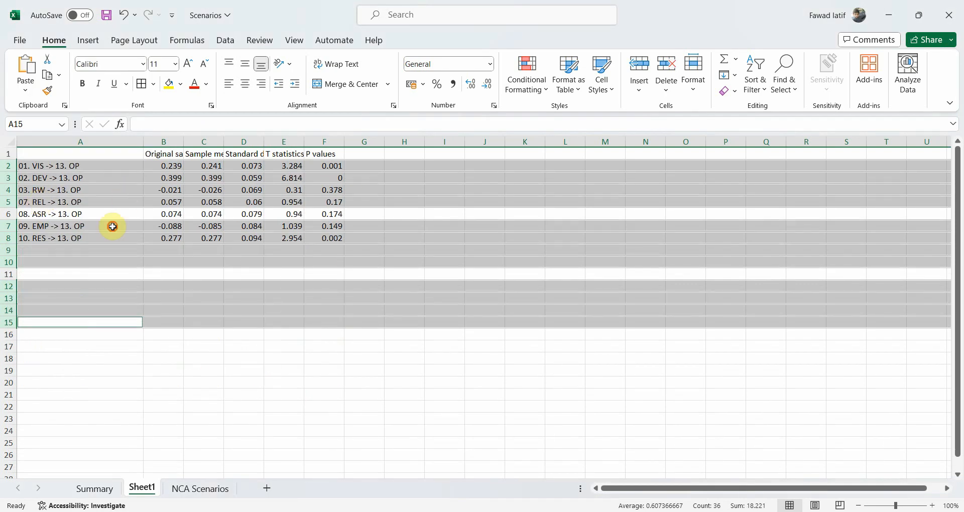
click(112, 225)
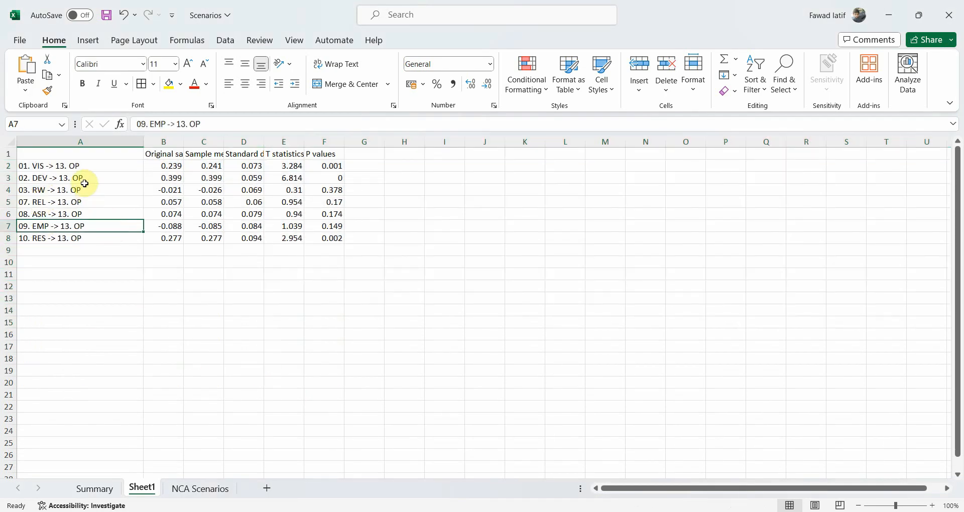
Delete the Sample mean column and adjust the widths of the remaining columns to fit their contents
click(214, 142)
right_click(213, 142)
click(247, 287)
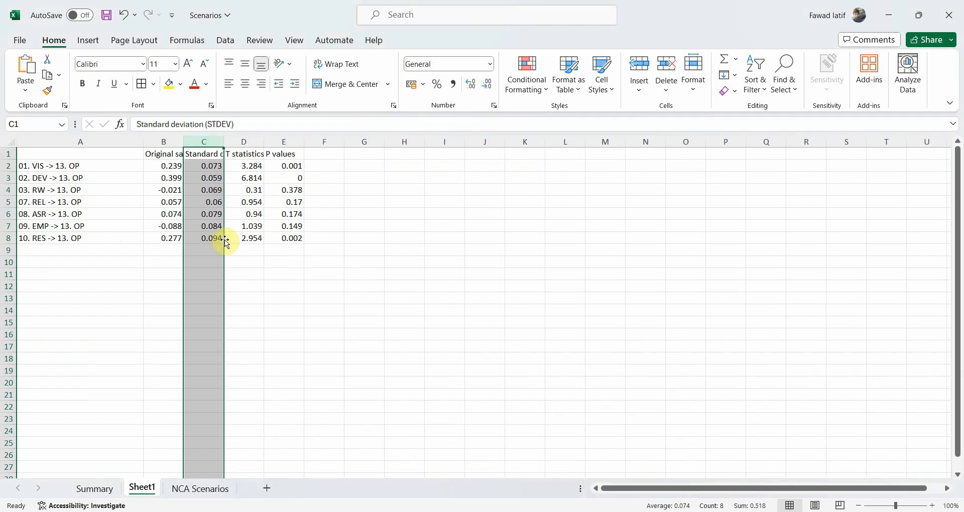
drag(145, 139, 110, 133)
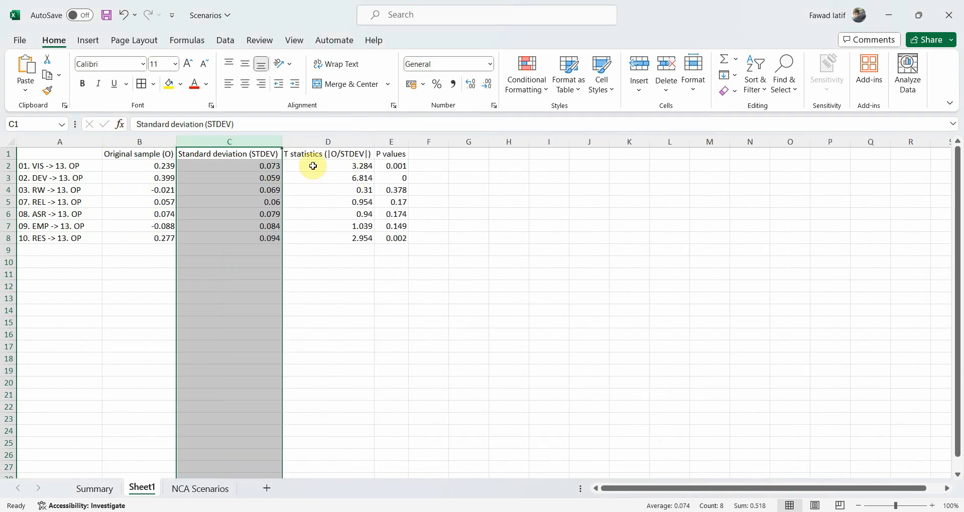
Format the path coefficient values in B2:E8 as numbers with 3 decimal places
drag(125, 167, 135, 242)
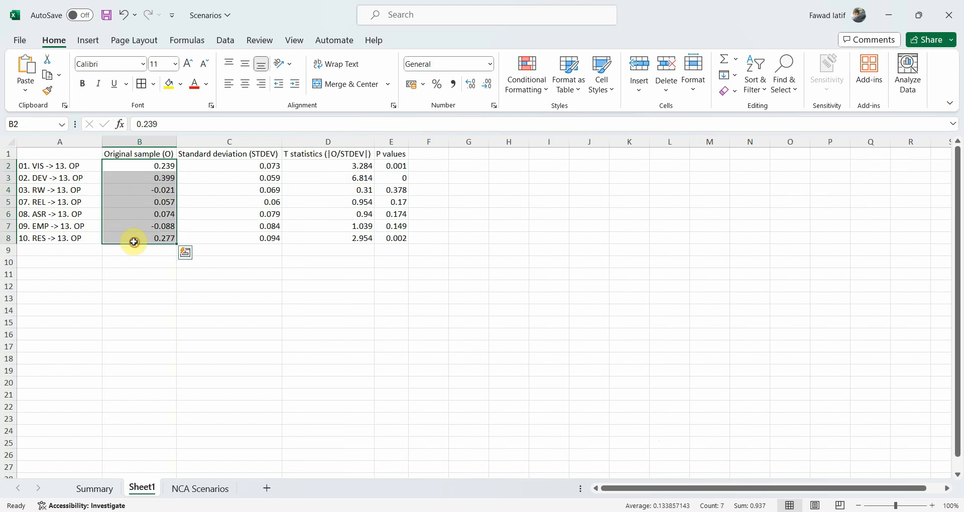
ctrl+click(395, 166)
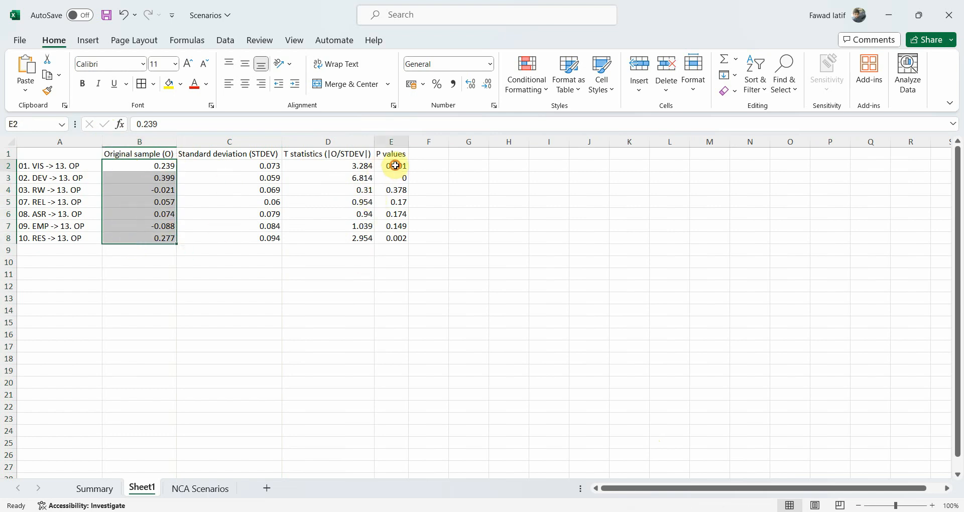
drag(396, 166, 394, 230)
drag(145, 166, 381, 236)
right_click(356, 226)
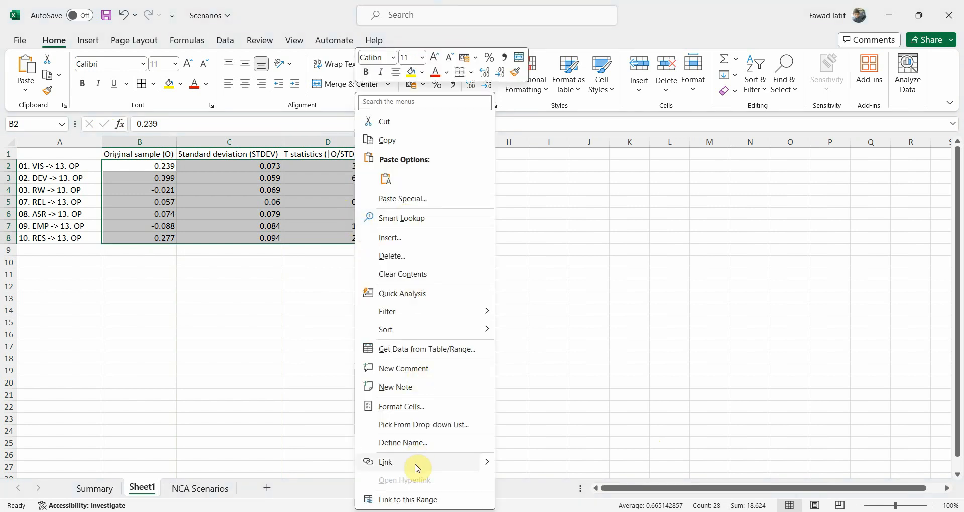
click(411, 408)
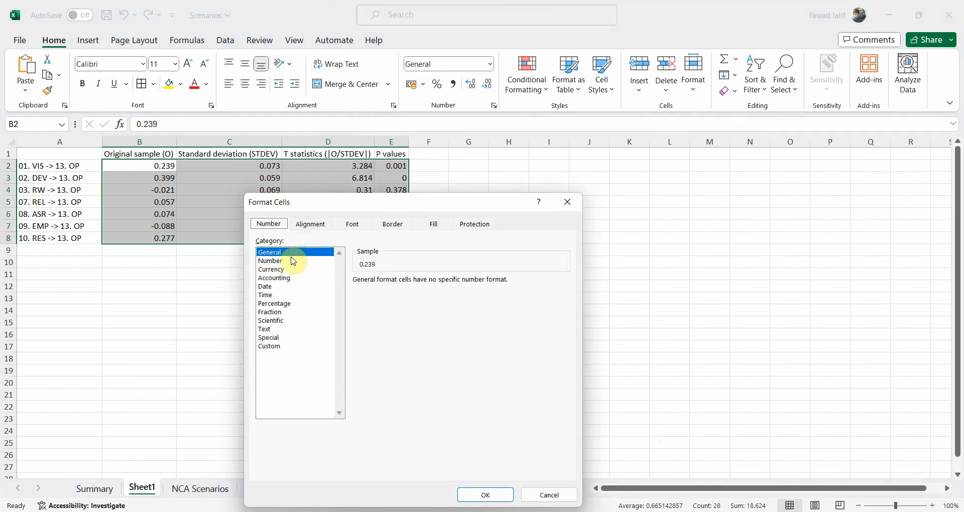
click(293, 262)
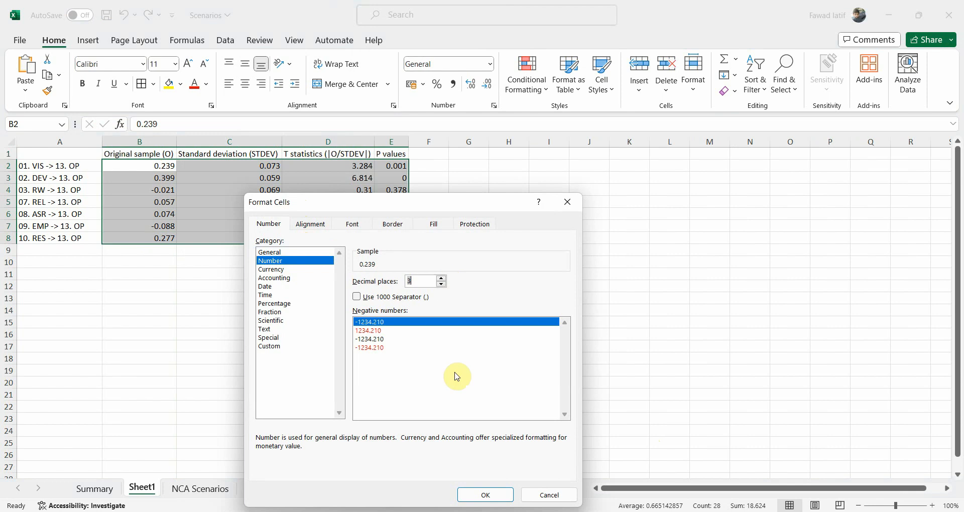
click(485, 495)
Center the contents of columns B to E and save the workbook
drag(134, 141, 394, 142)
click(245, 83)
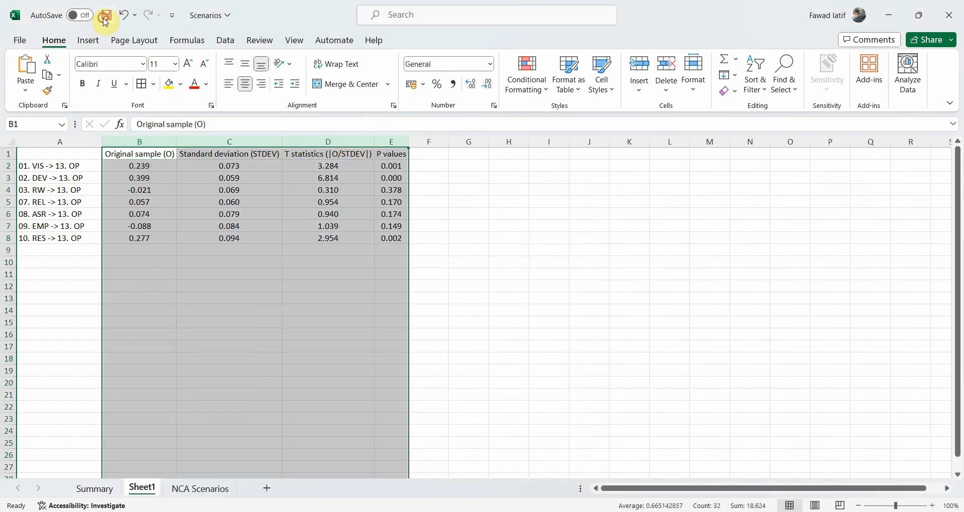
click(469, 261)
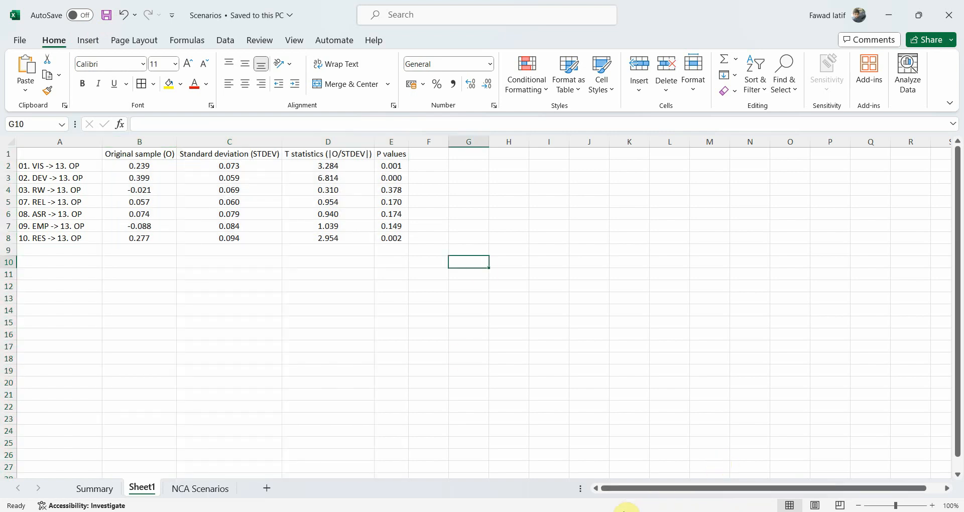
Switch to the PowerPoint presentation and reread slide 20 on evaluating the relationships from a necessity perspective
click(626, 511)
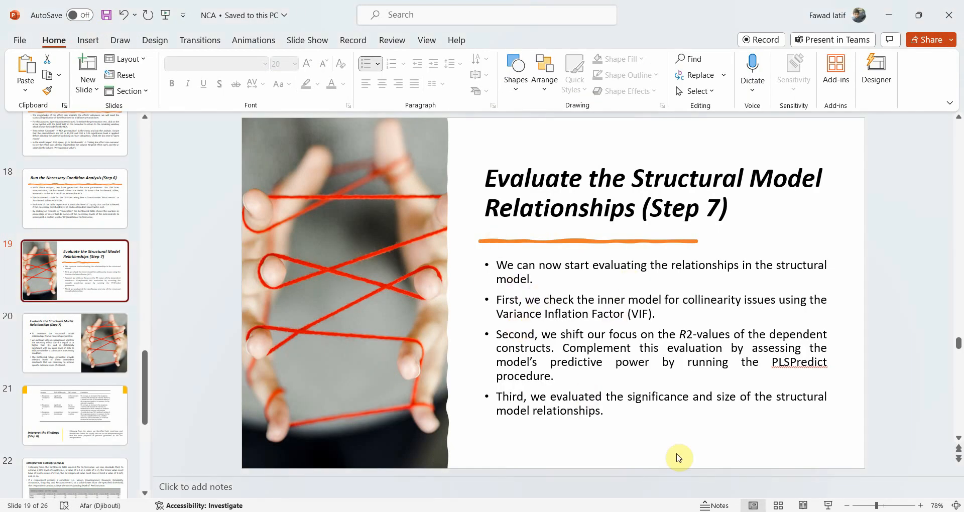
click(127, 322)
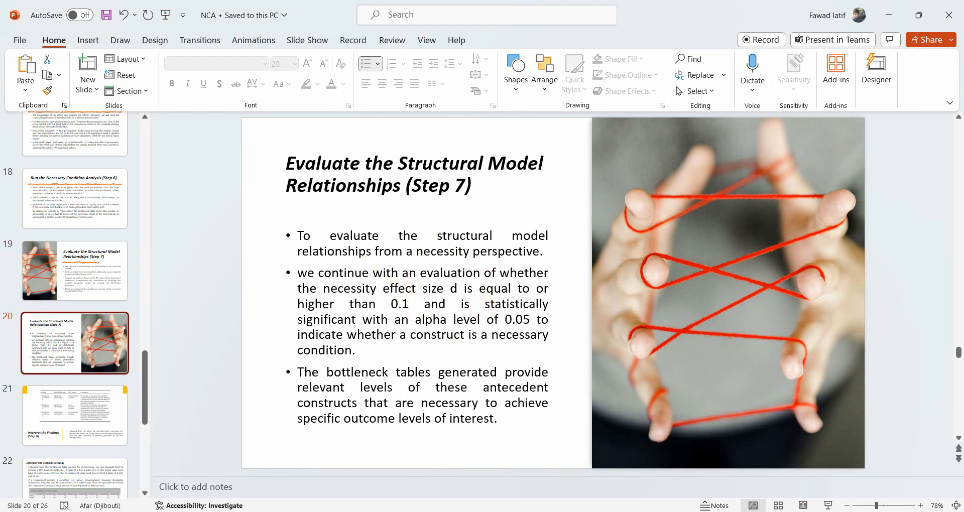
Switch to SmartPLS, leave the MM - LOCs bootstrapping report and open the NCA model in the MyFirstModel project
key(alt+Tab)
click(39, 73)
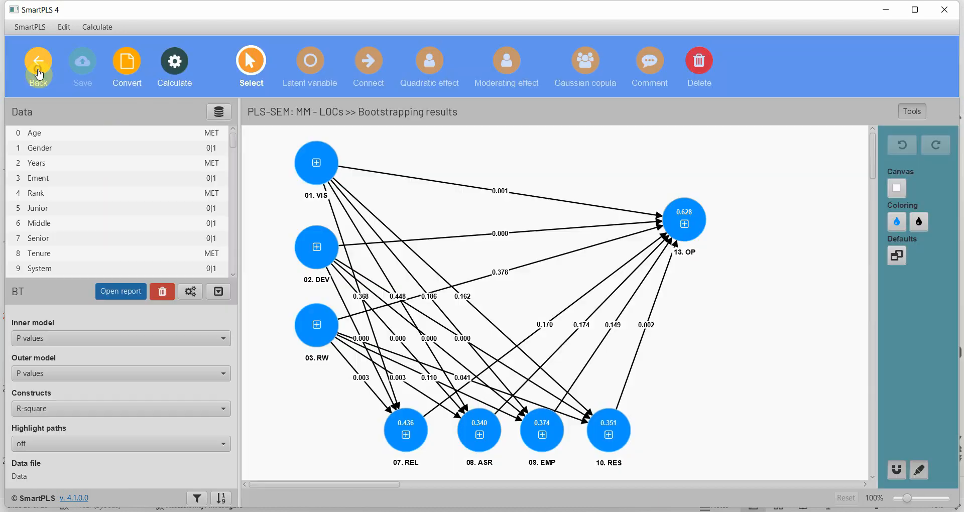
click(39, 73)
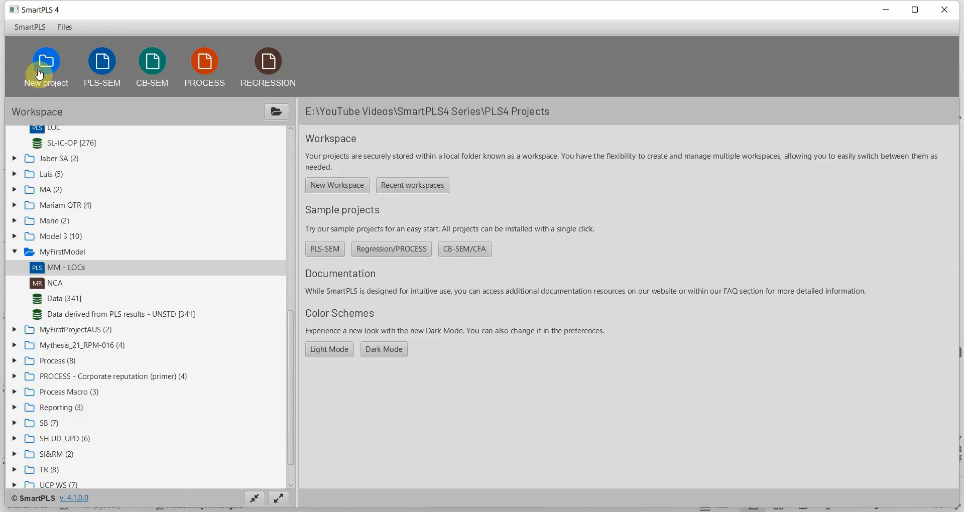
double_click(56, 283)
Run the NCA permutation with 10000 permutations, a 0.05 significance level and a fixed seed
click(136, 72)
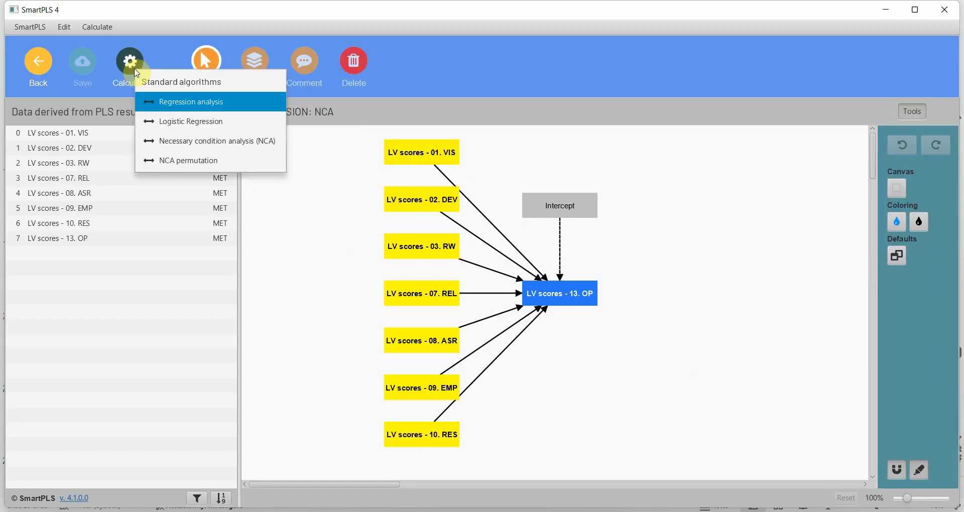
click(208, 161)
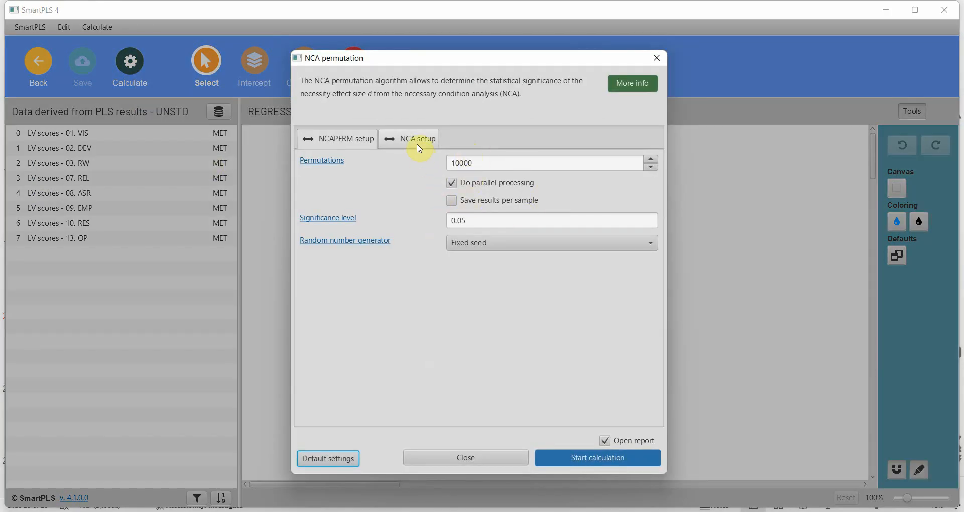
click(571, 465)
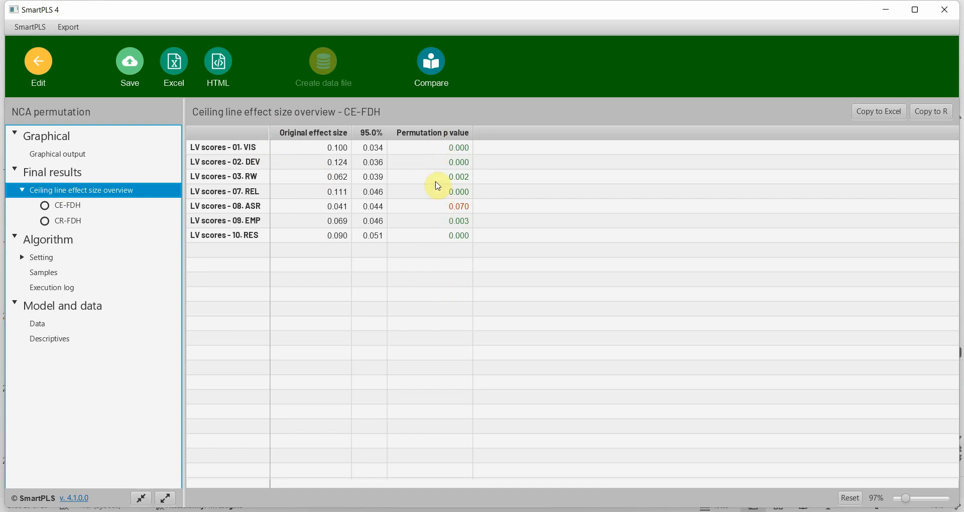
Copy the CE-FDH ceiling line effect size overview into Sheet1 of the Excel workbook starting at F1, and widen column F
click(864, 112)
key(alt+Tab)
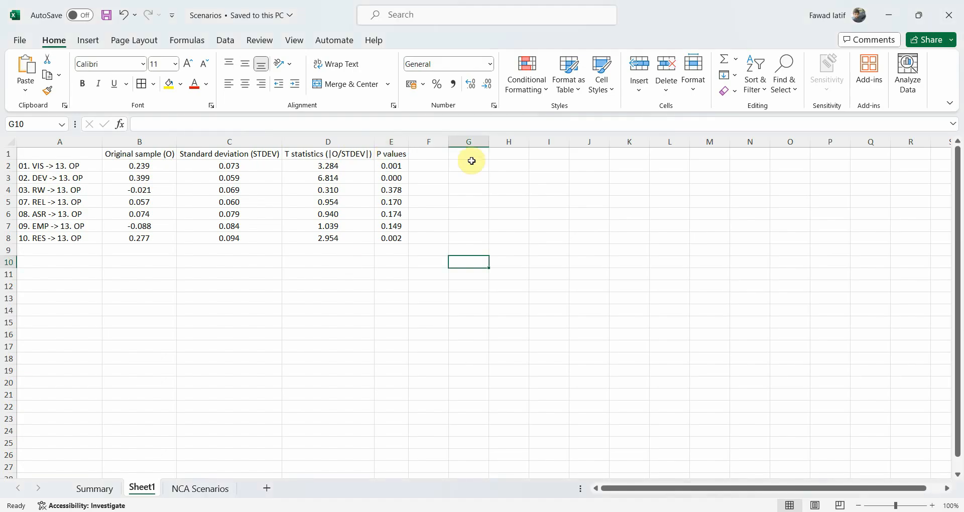
click(420, 157)
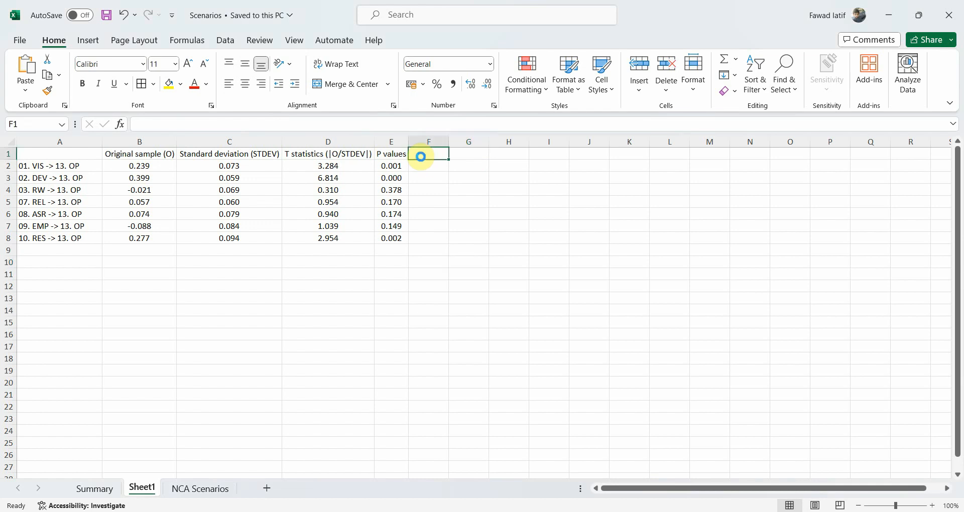
key(ctrl+v)
click(464, 163)
drag(449, 142, 531, 142)
Delete the 95% column from the pasted effect size table
click(591, 142)
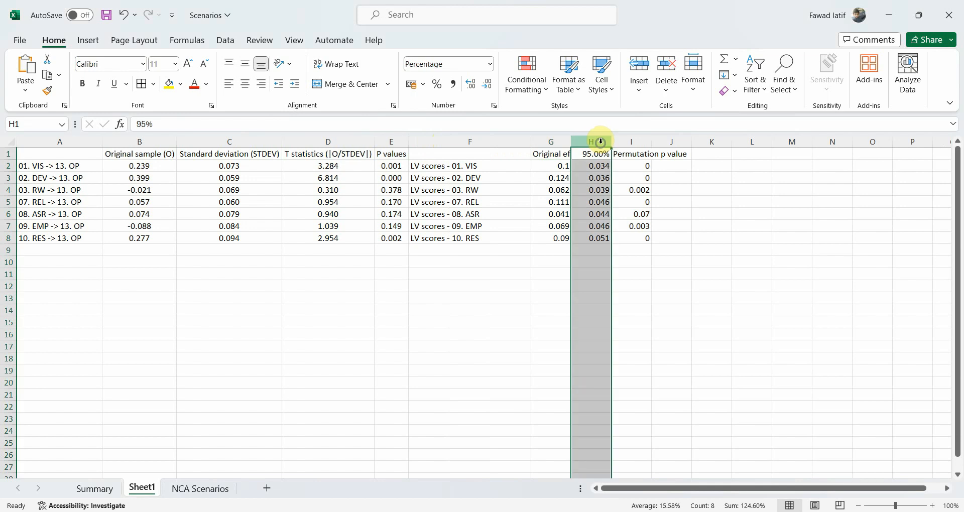
right_click(601, 146)
click(637, 287)
Format the effect sizes and permutation p values in G2:H8 as numbers with 3 decimal places
drag(539, 171, 605, 236)
right_click(592, 223)
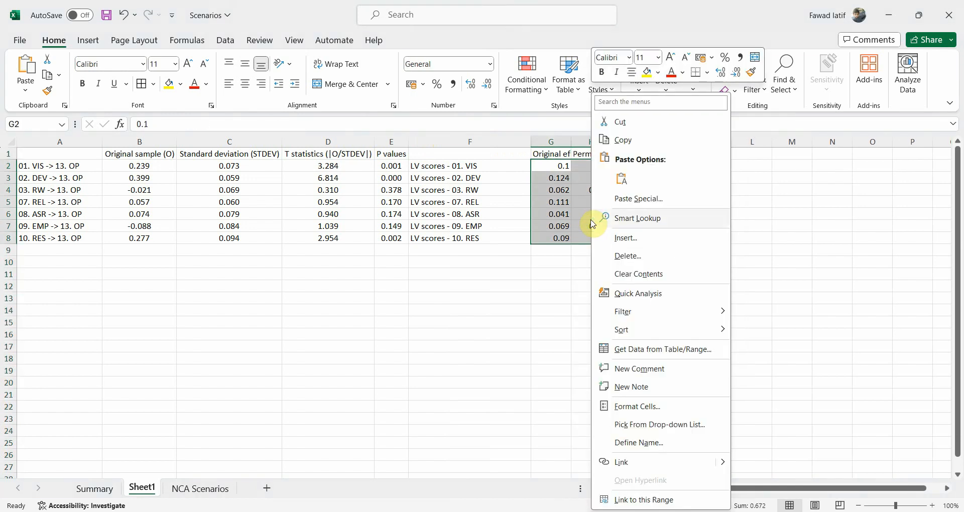
click(636, 406)
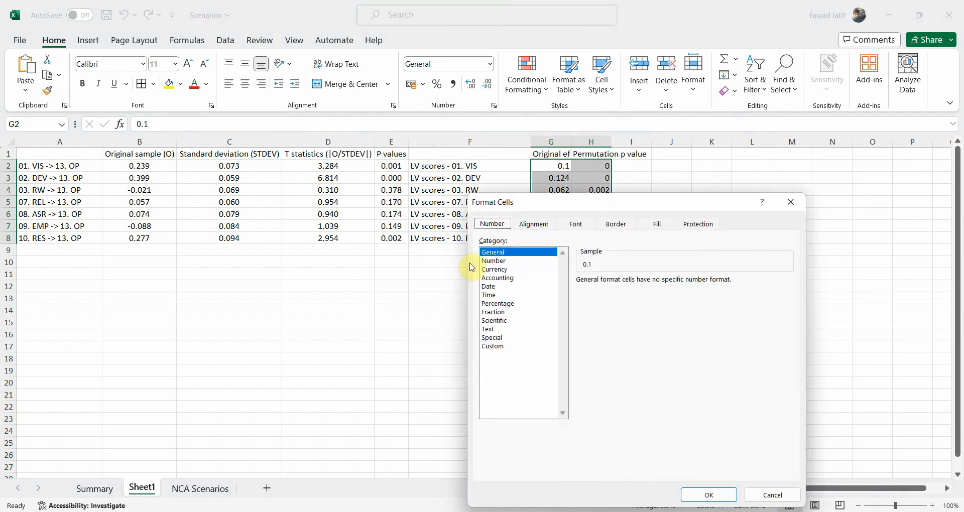
click(496, 261)
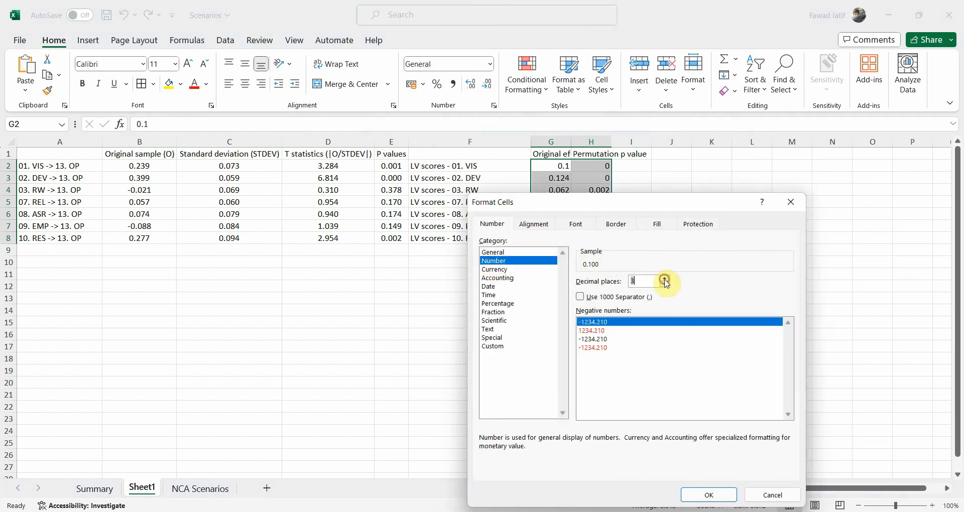
click(719, 493)
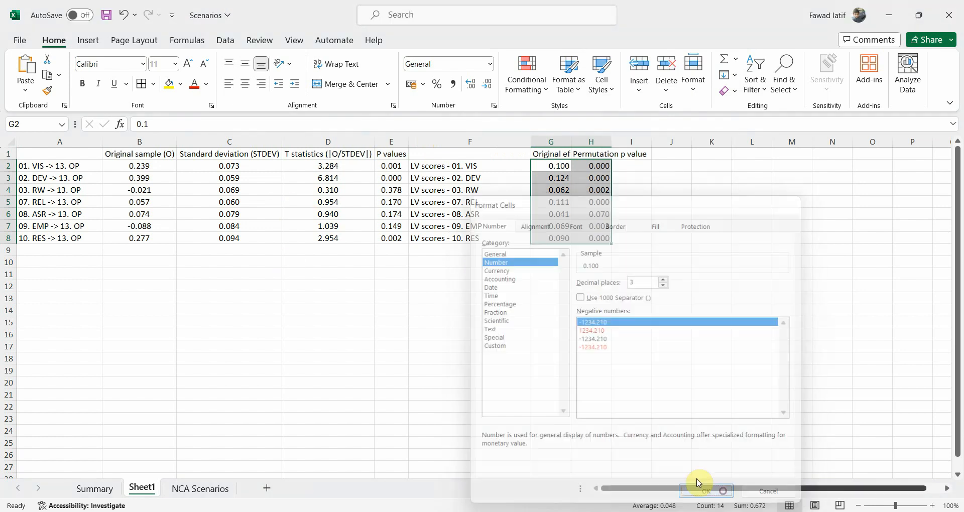
Fit the widths of the effect size and permutation p value columns, G and H, to their headings
double_click(570, 140)
double_click(645, 146)
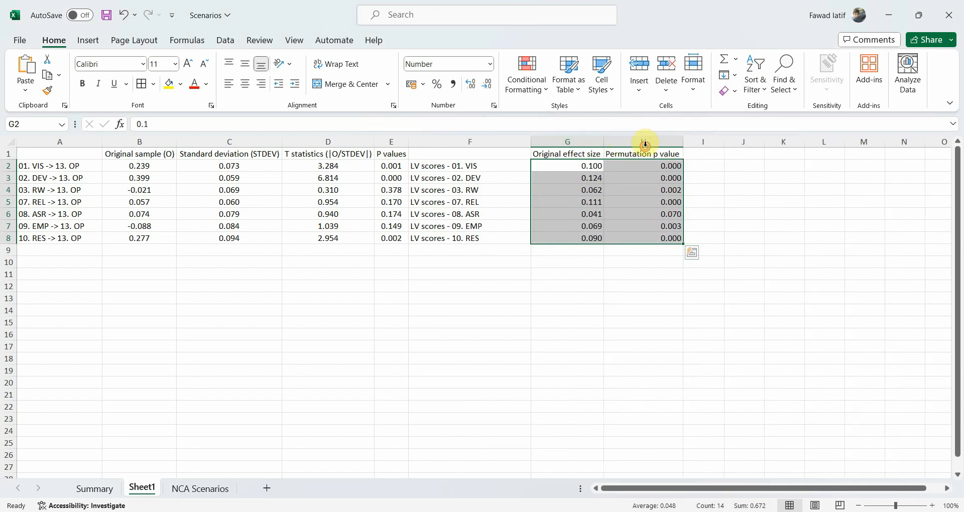
Check row by row that the NCA construct labels in column F match the path labels in column A
click(488, 167)
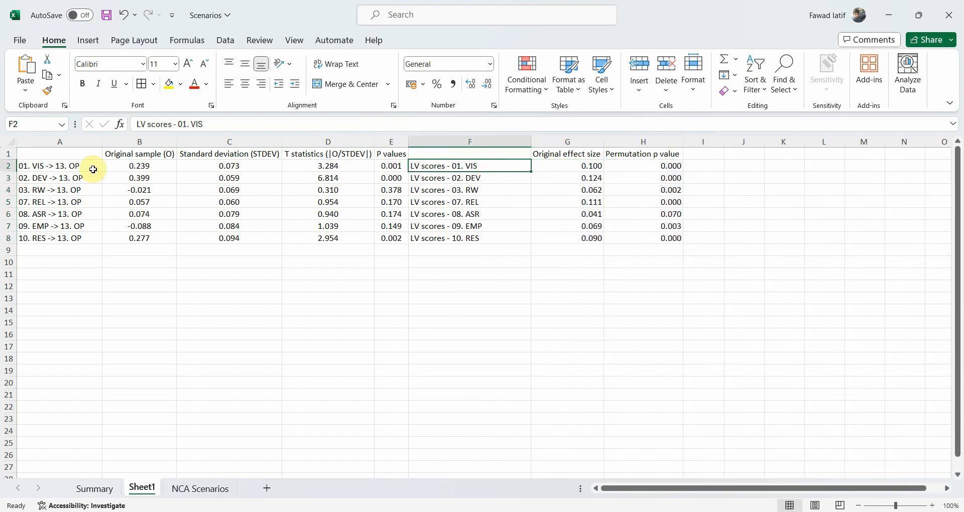
click(65, 166)
click(462, 178)
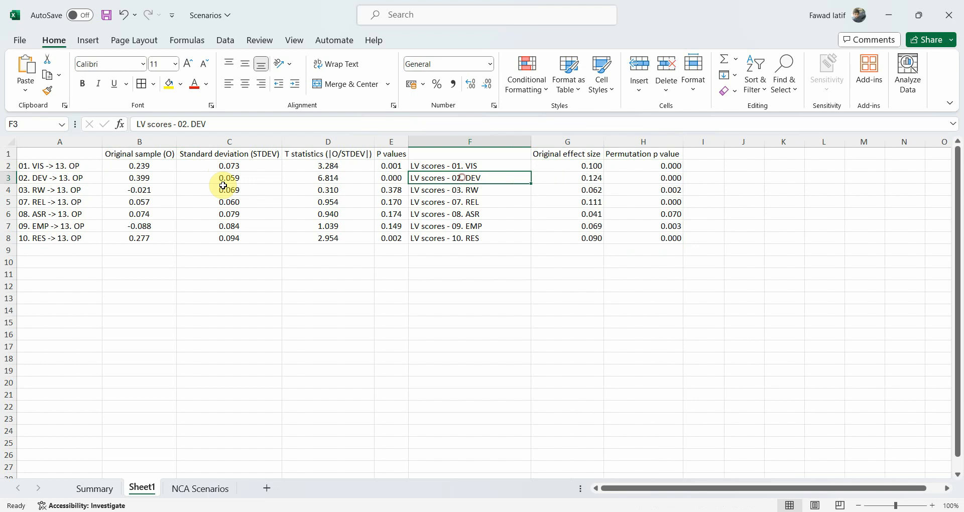
click(89, 179)
click(448, 189)
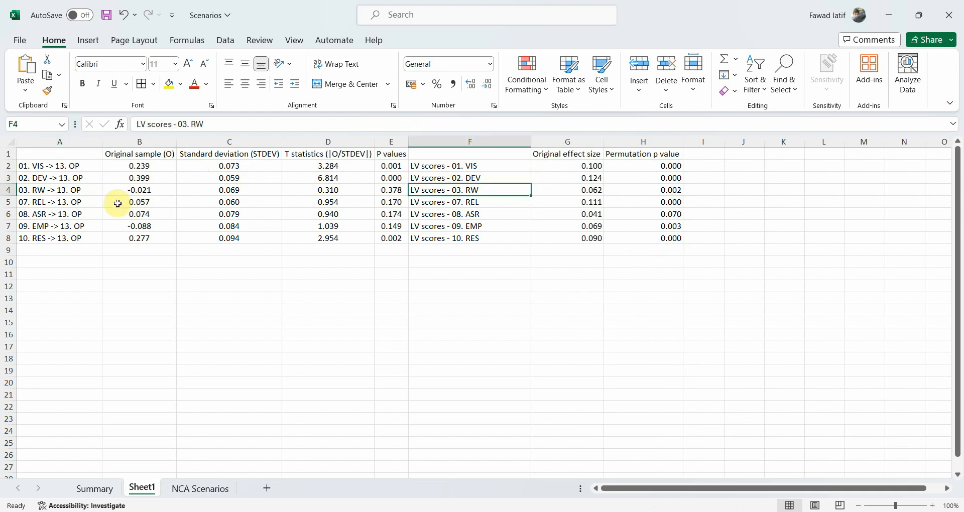
click(81, 191)
click(457, 203)
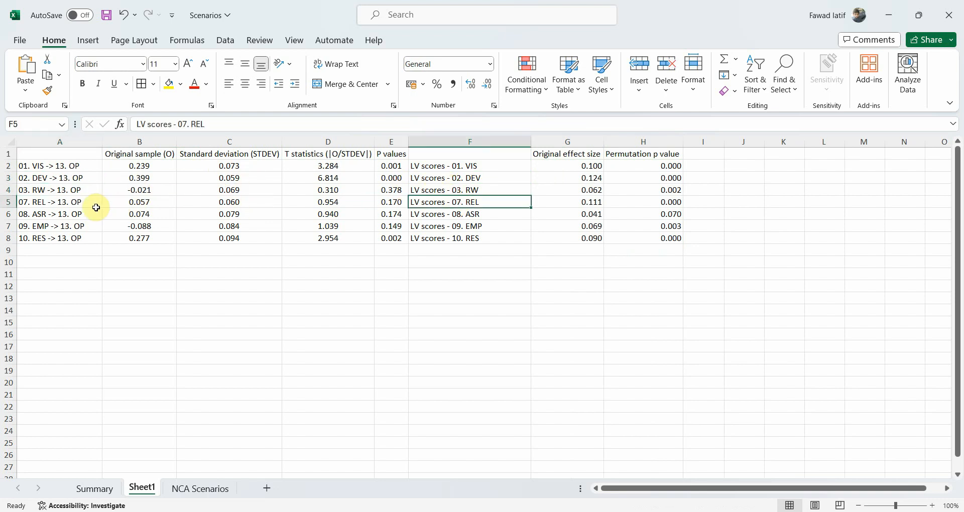
click(75, 203)
click(424, 215)
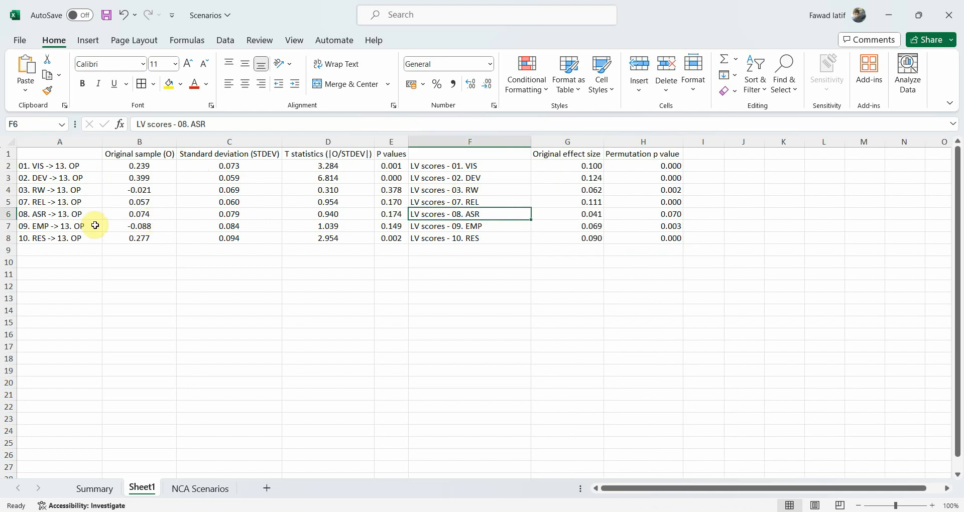
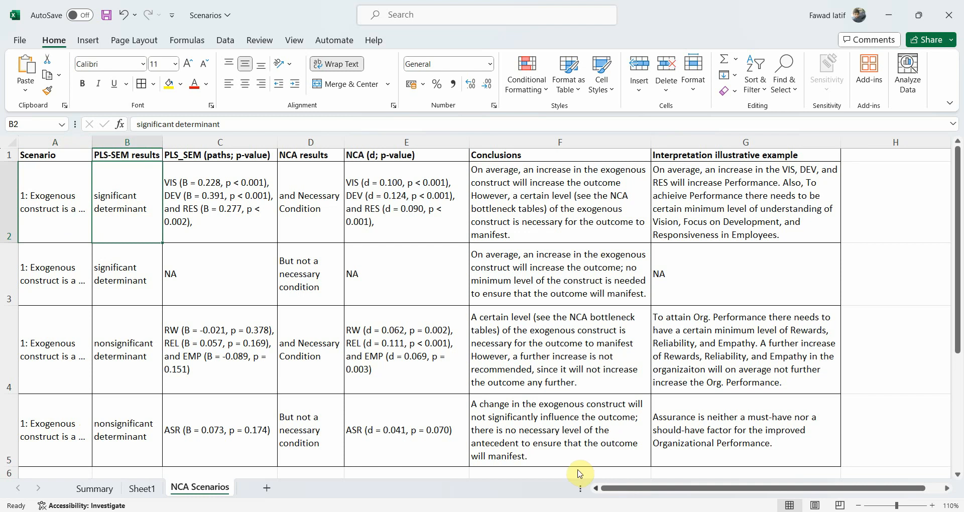
Examine the path p values of VIS, DEV and RES on Sheet1, and return to the NCA Scenarios sheet
click(142, 488)
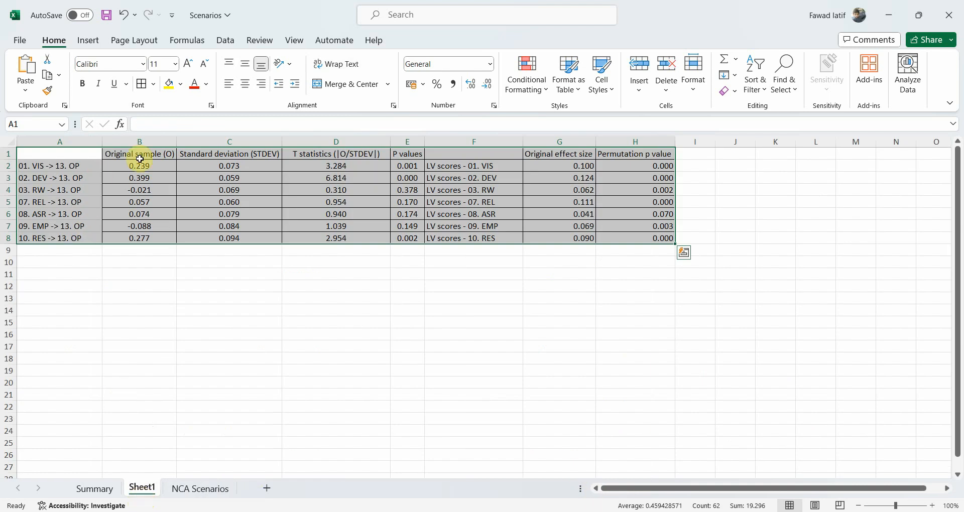
click(416, 166)
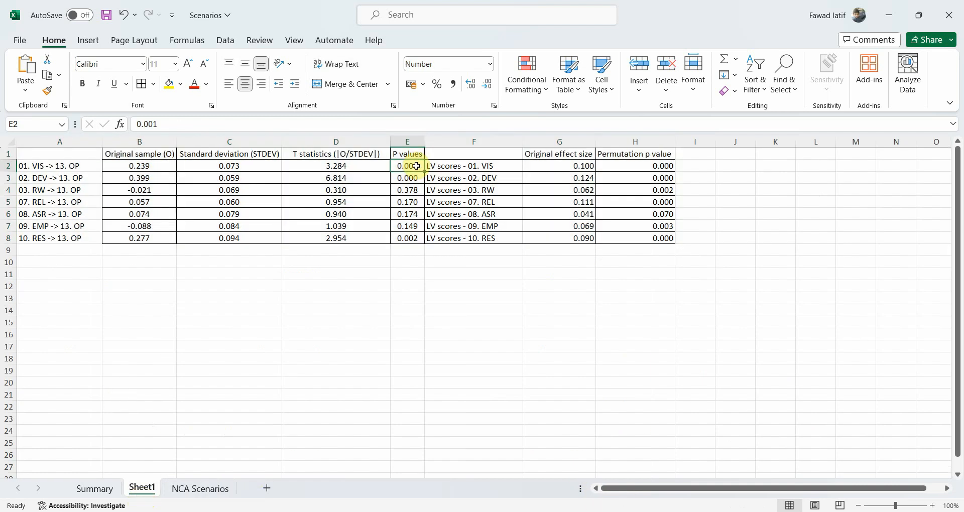
ctrl+click(414, 175)
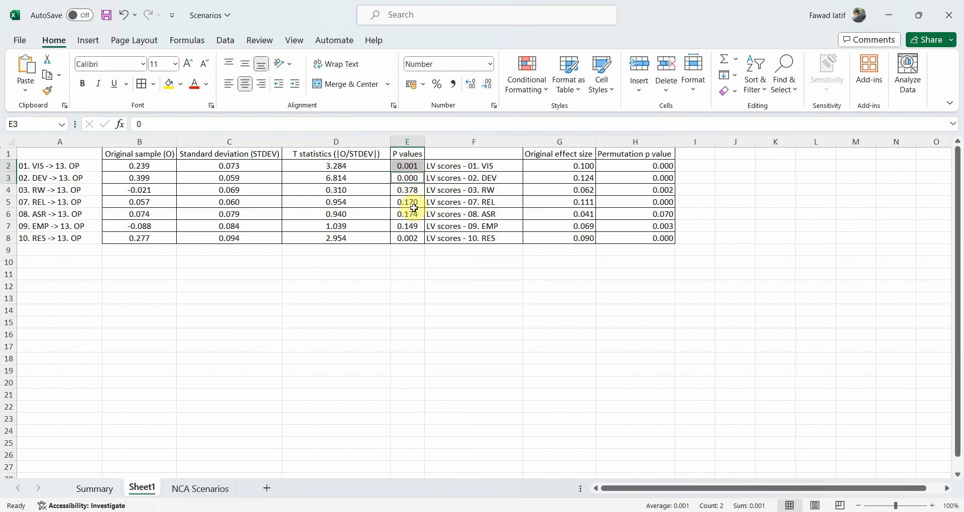
ctrl+click(410, 238)
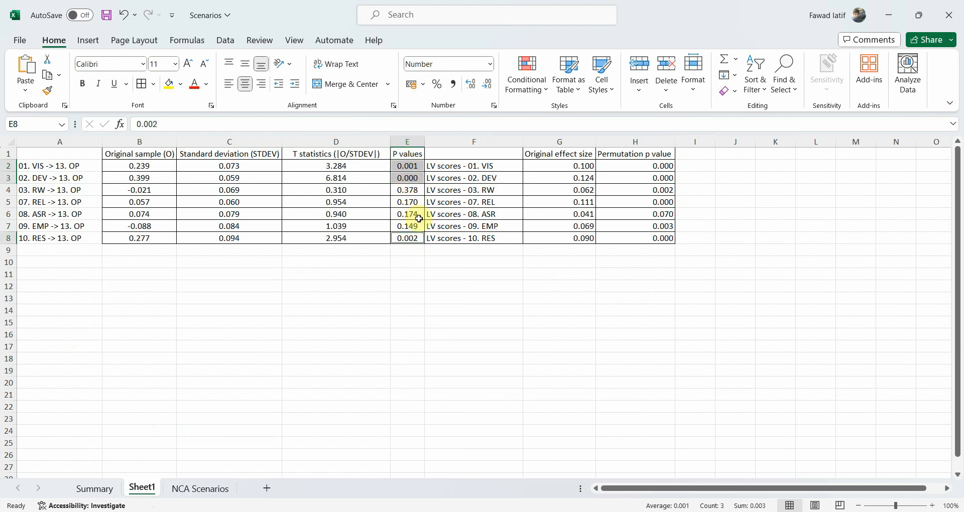
click(195, 488)
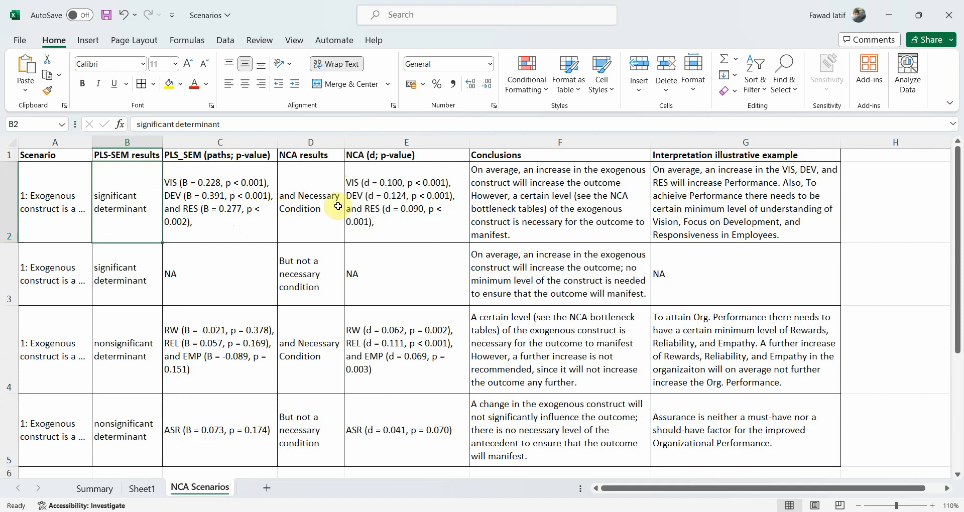
Compare the first scenario's NCA results with the permutation p values of VIS, DEV and RES on Sheet1
click(399, 191)
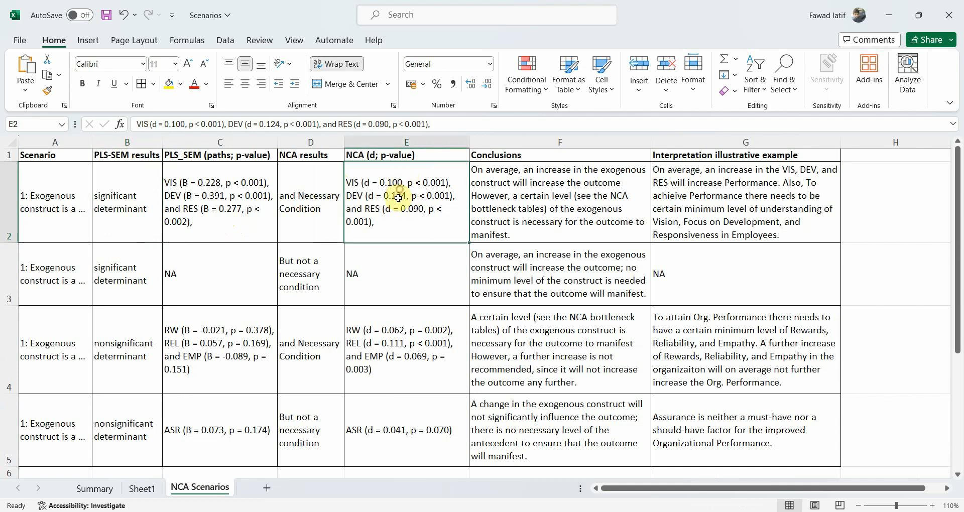
click(143, 489)
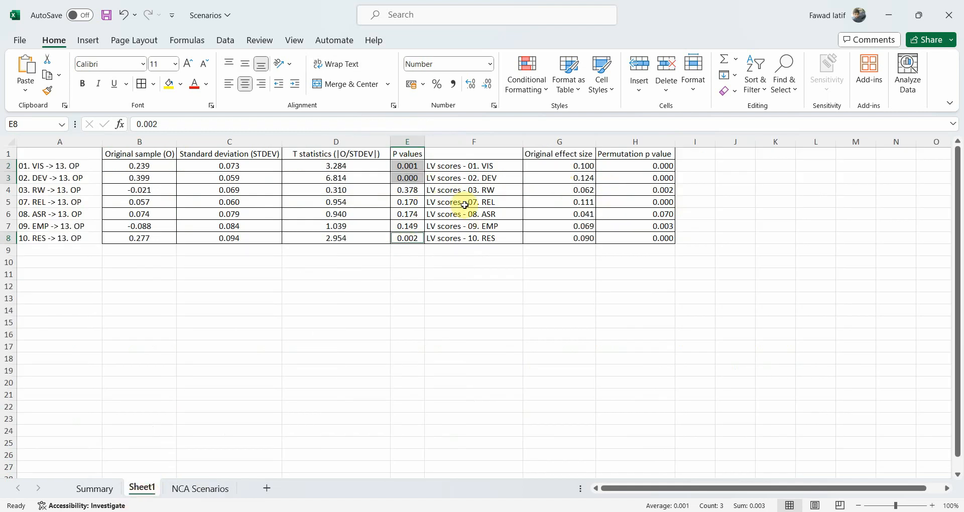
ctrl+click(625, 167)
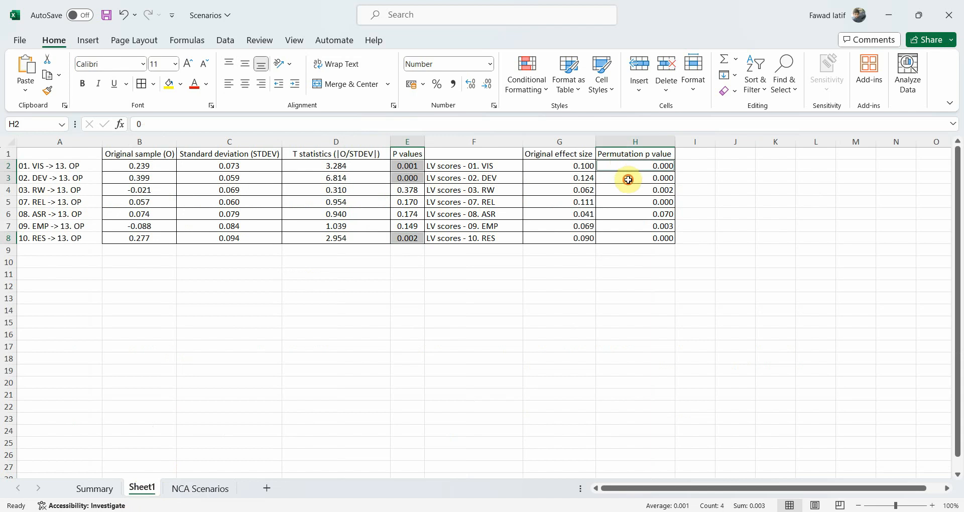
ctrl+click(628, 180)
ctrl+click(630, 234)
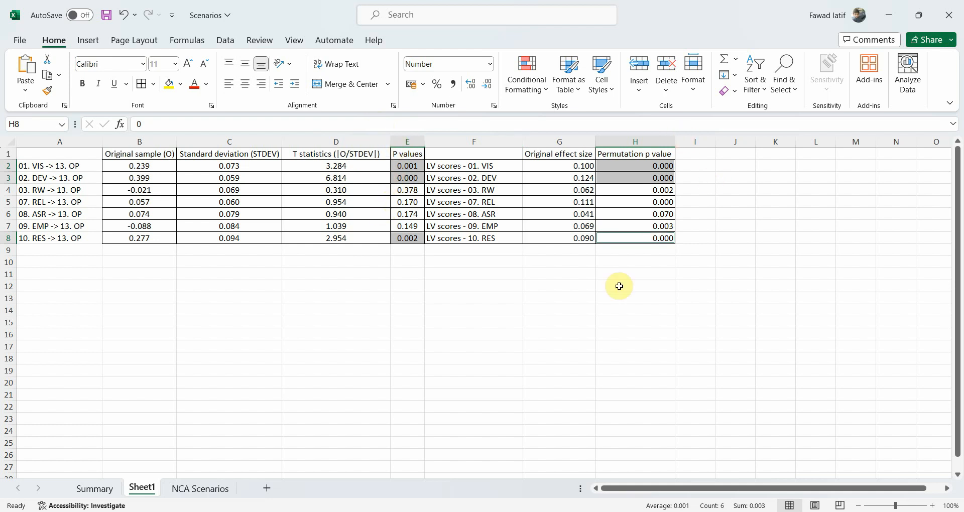
click(207, 489)
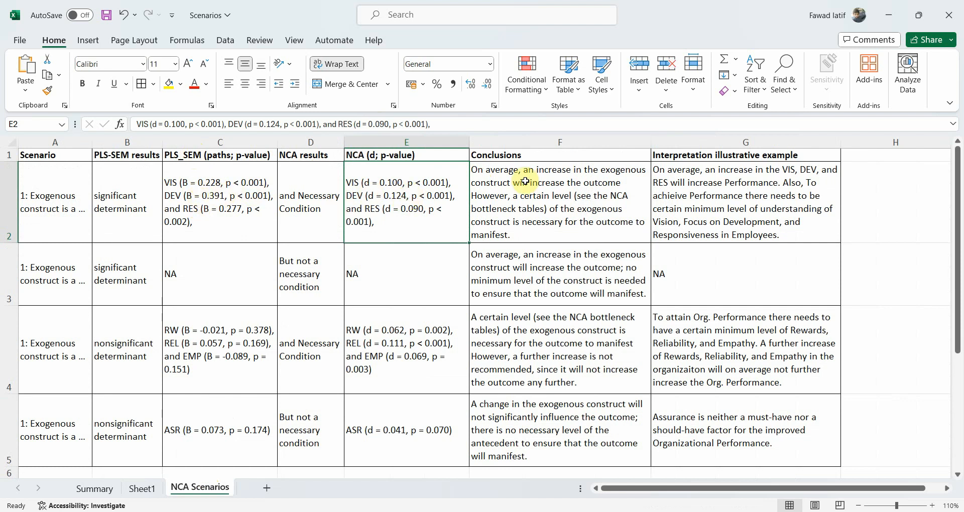
Read the first scenario's conclusion, and switch to SmartPLS to examine the CE-FDH bottleneck values of VIS at the 70% to 100% outcome levels
click(505, 178)
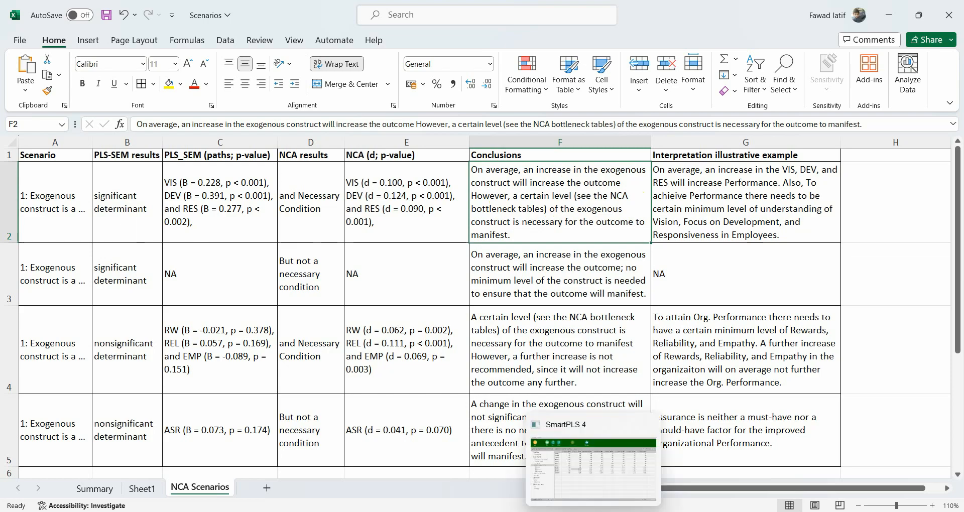
click(593, 511)
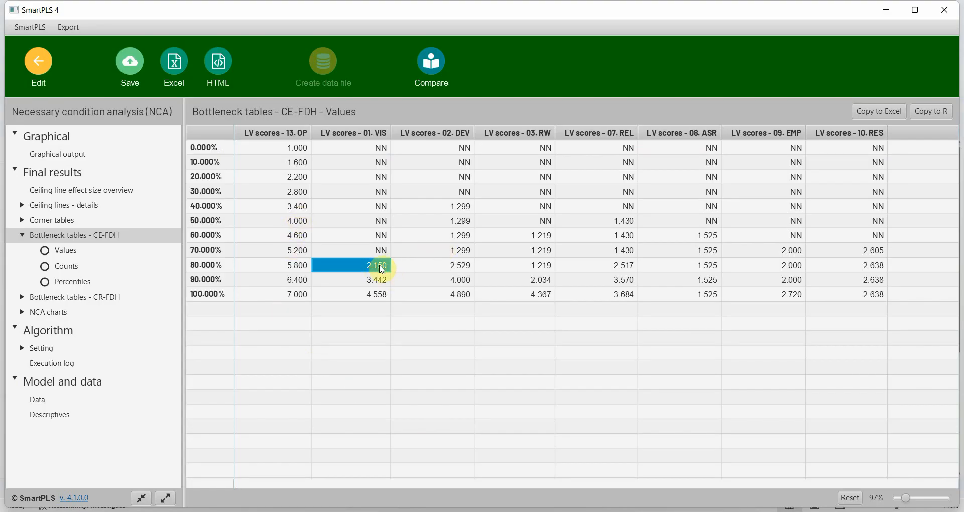
click(381, 280)
click(381, 295)
click(381, 265)
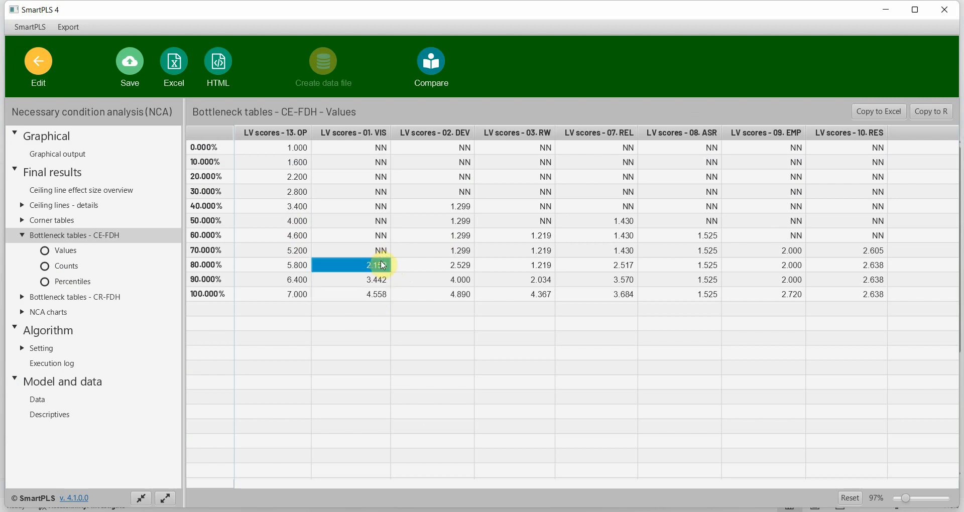
click(283, 266)
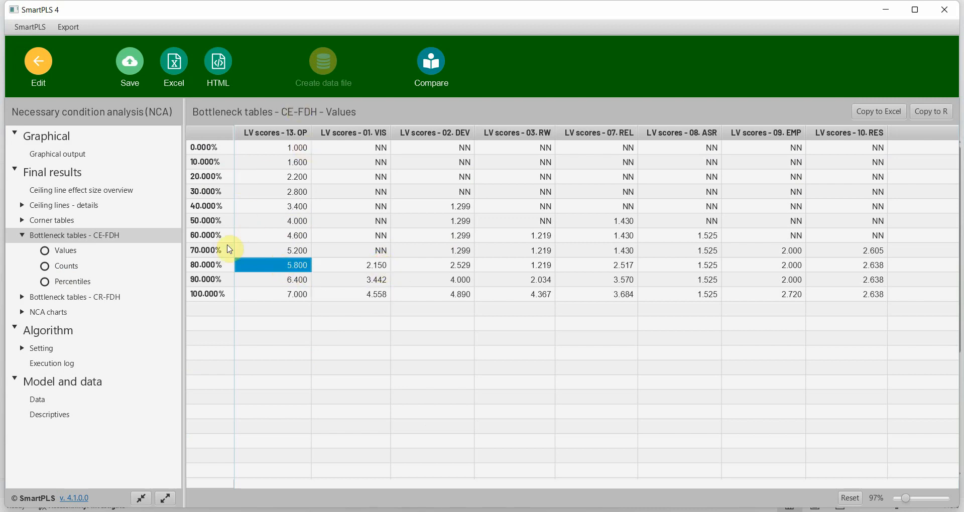
click(210, 271)
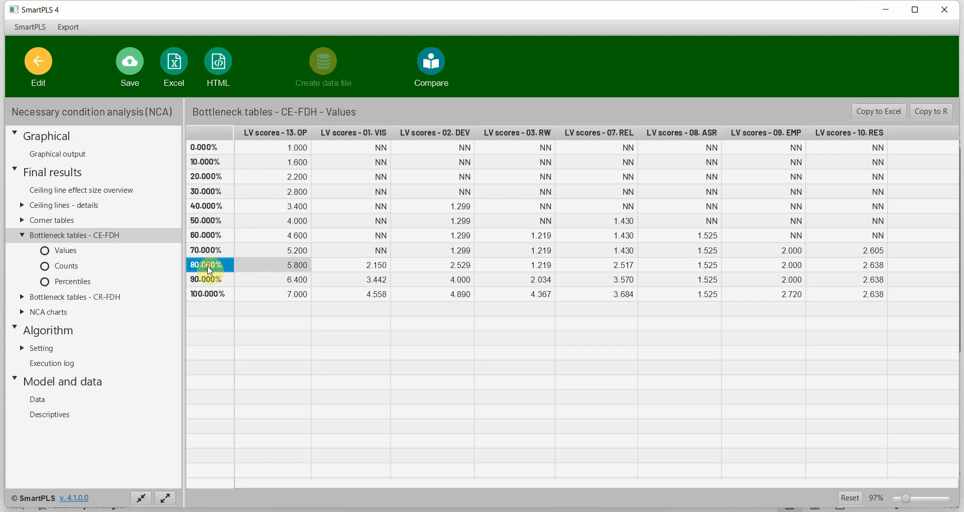
click(285, 272)
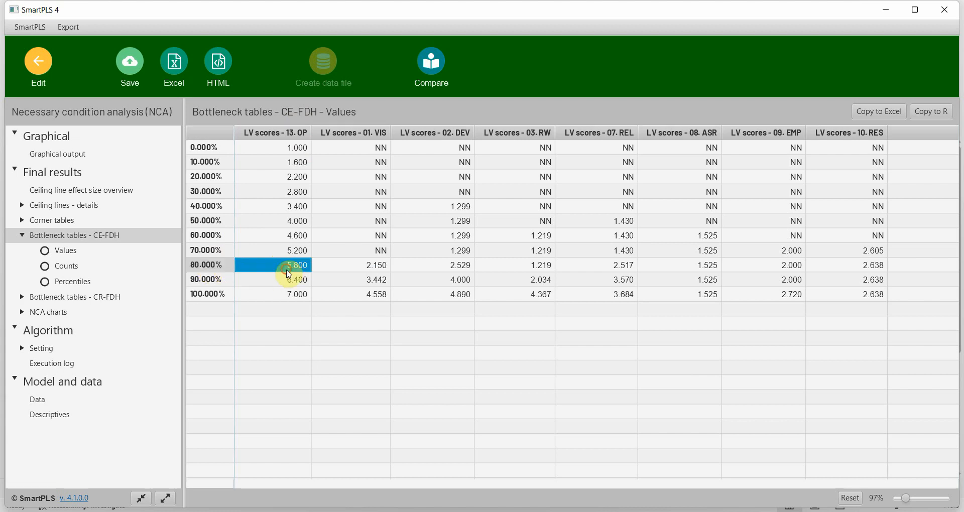
click(353, 270)
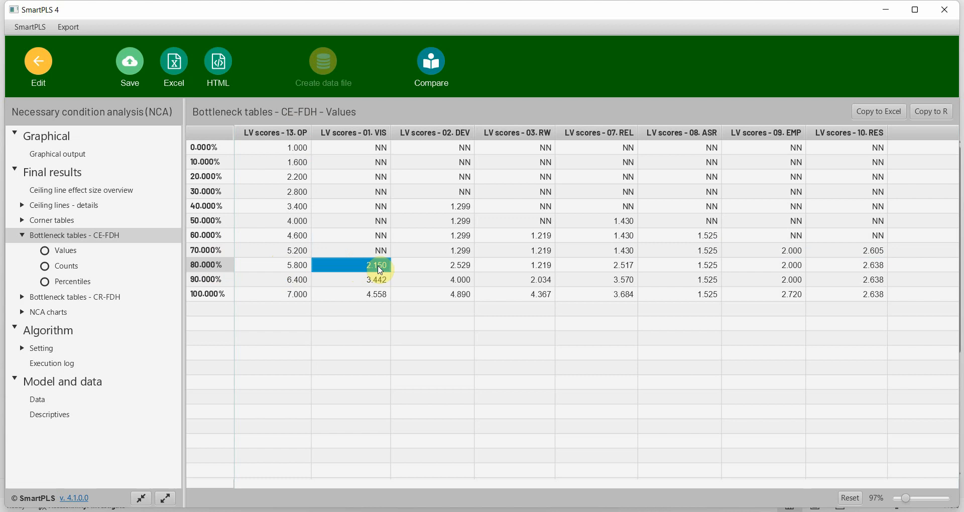
click(220, 253)
click(360, 265)
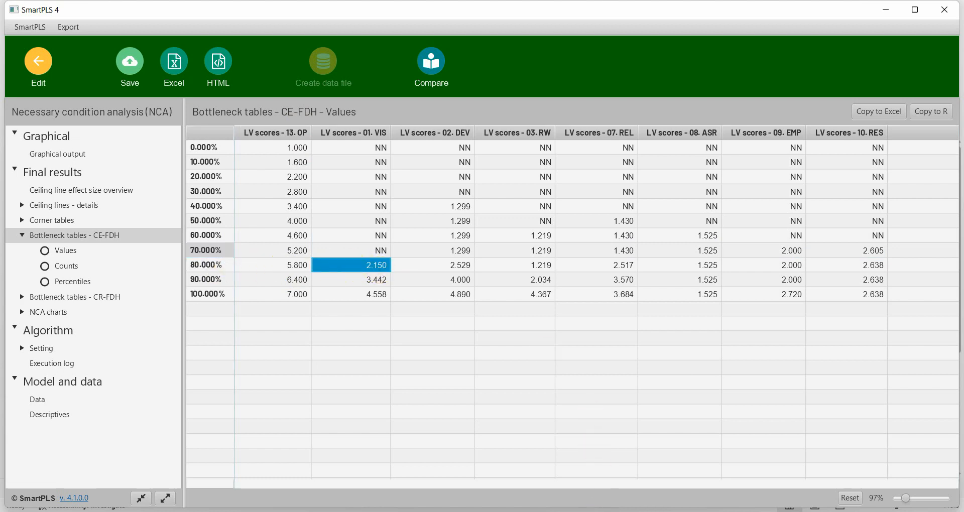
Switch back to the Excel NCA Scenarios sheet and read the first scenario's illustrative interpretation
mouse_move(648, 511)
click(647, 471)
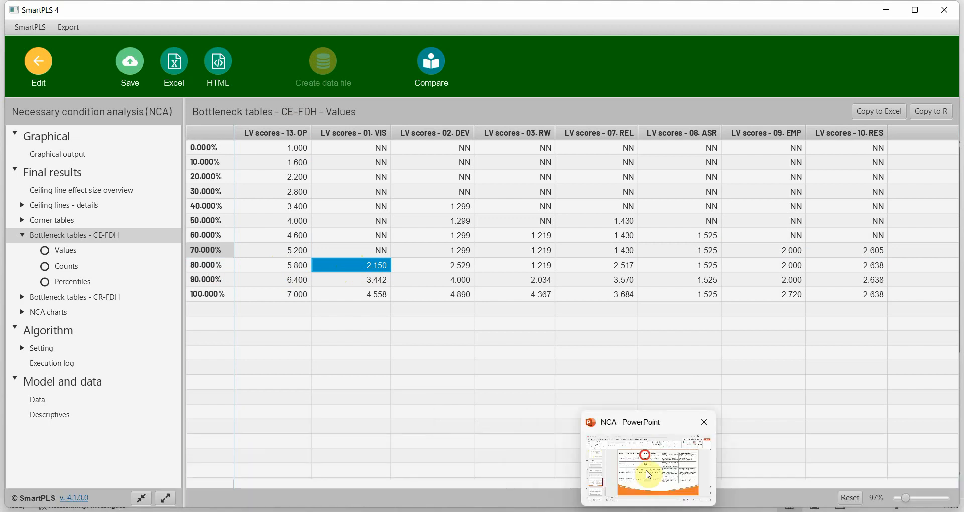
click(675, 511)
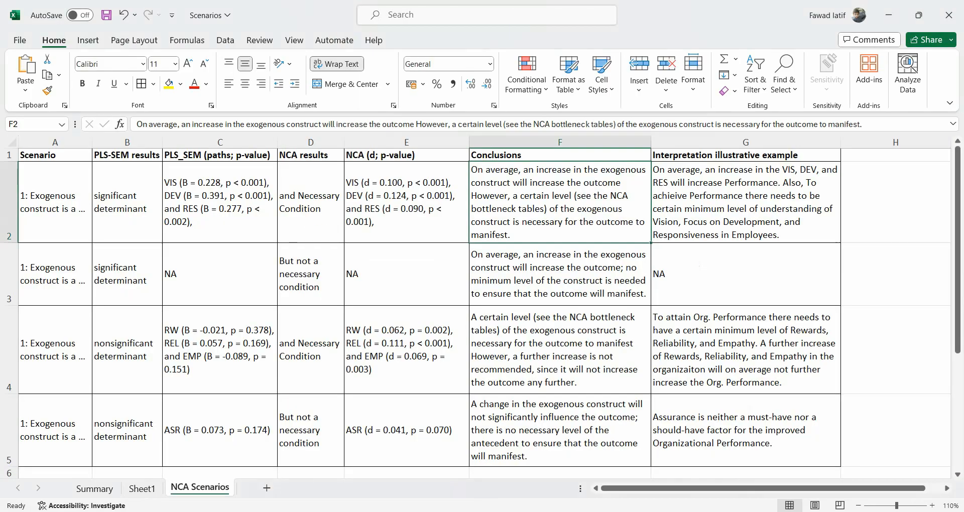
click(723, 183)
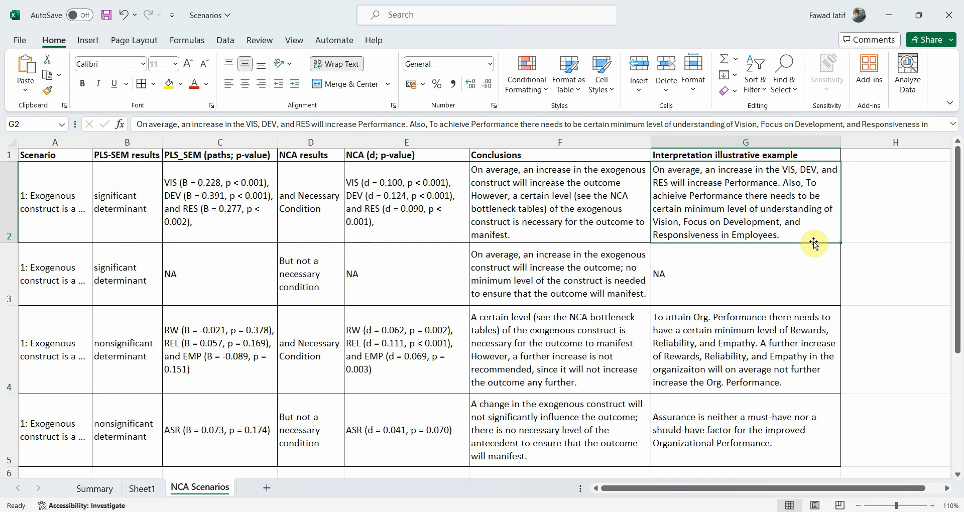
Check the second scenario, a significant determinant but not a necessary condition, against the path coefficients and p values of VIS, DEV and RES on Sheet1
click(111, 275)
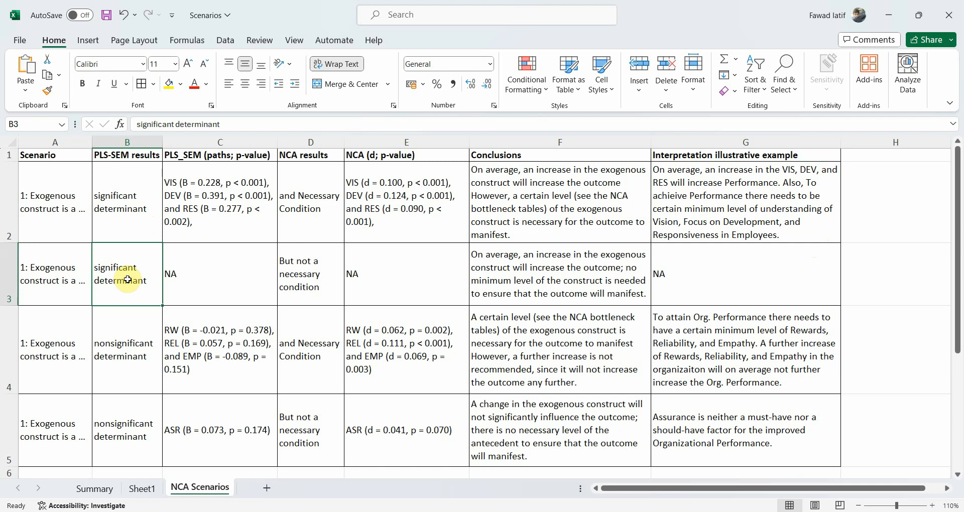
click(301, 276)
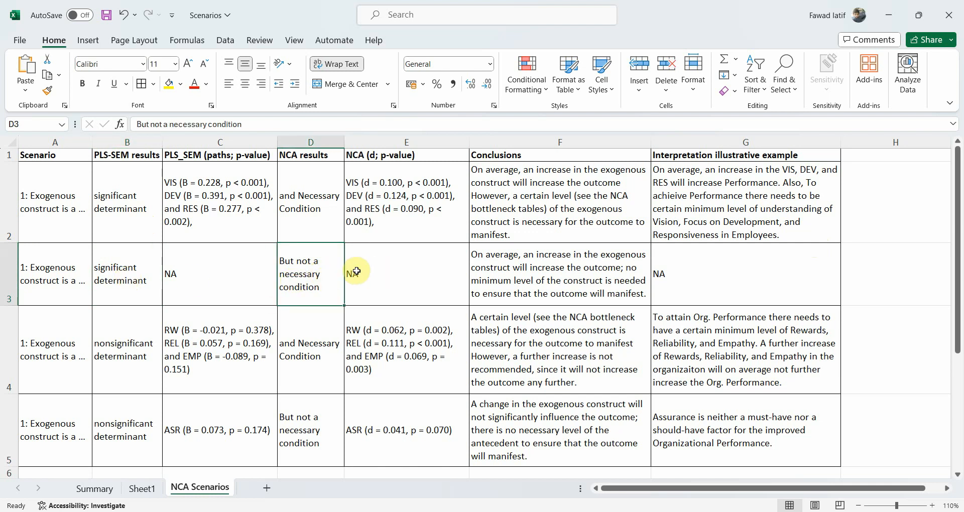
click(150, 490)
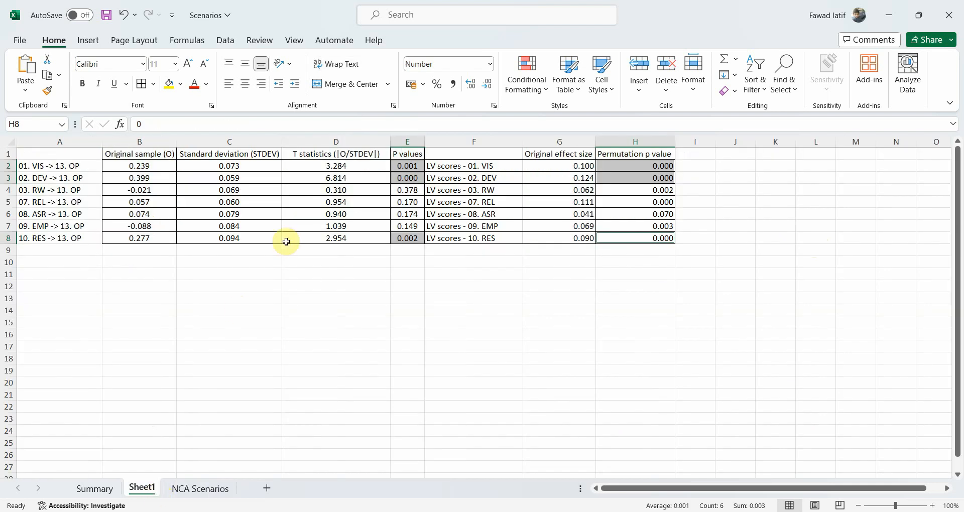
click(153, 184)
click(129, 165)
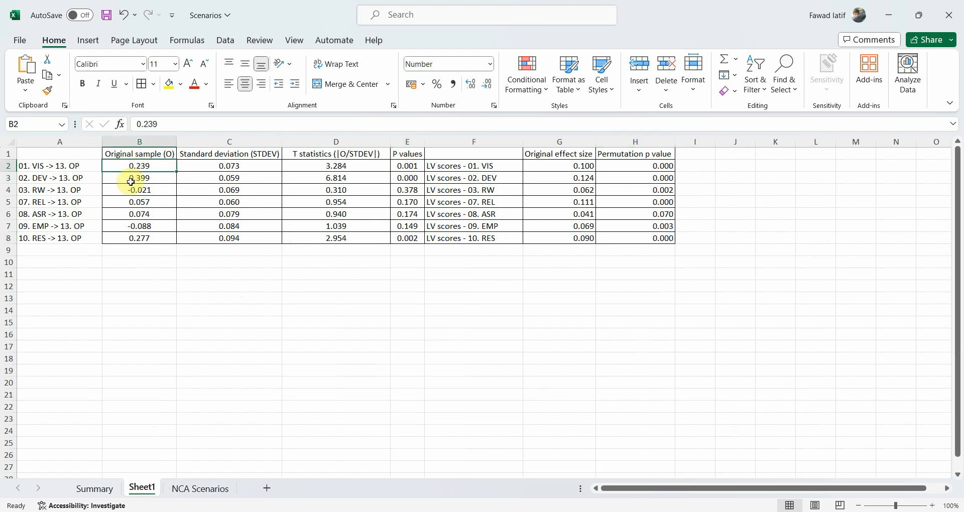
click(172, 486)
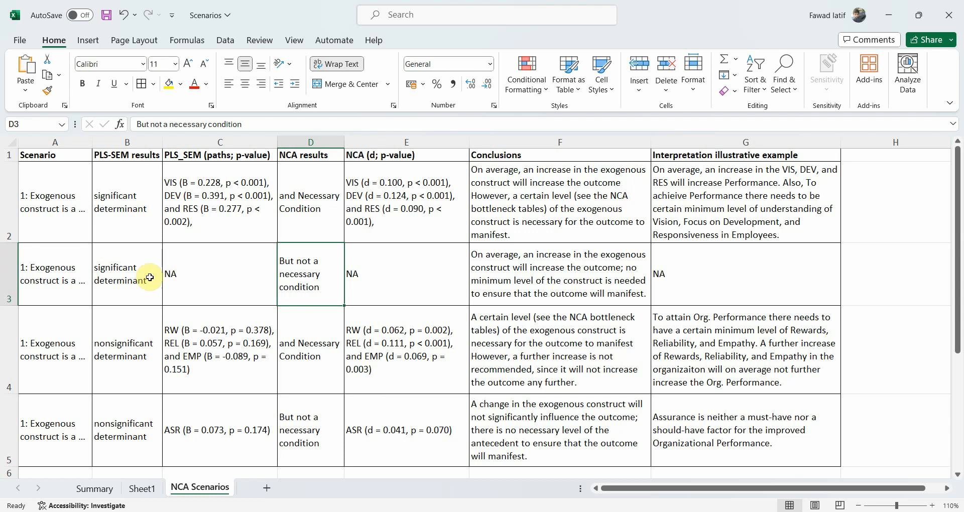
click(142, 489)
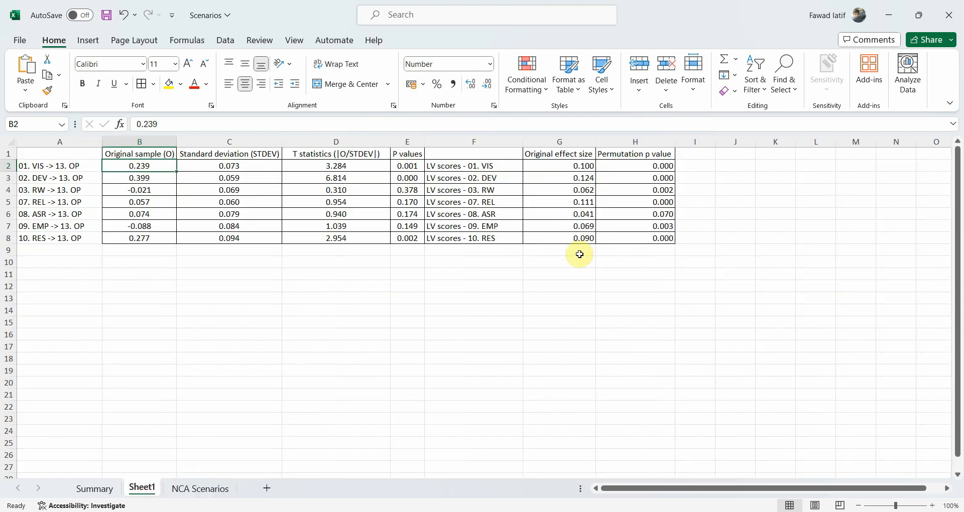
click(396, 165)
shift+click(407, 182)
ctrl+click(408, 238)
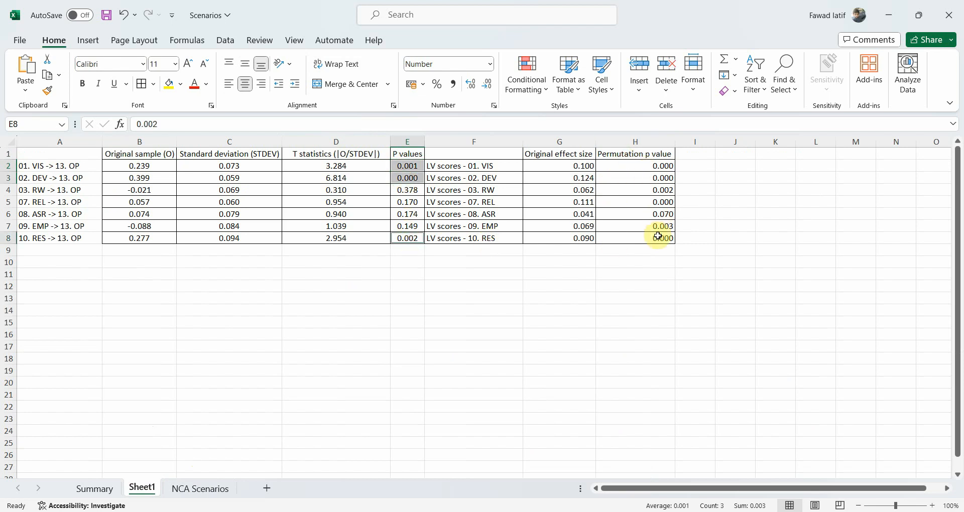
Compare the second scenario's "But not a necessary condition" result with the permutation p values on Sheet1, and return to the NCA Scenarios sheet
click(178, 489)
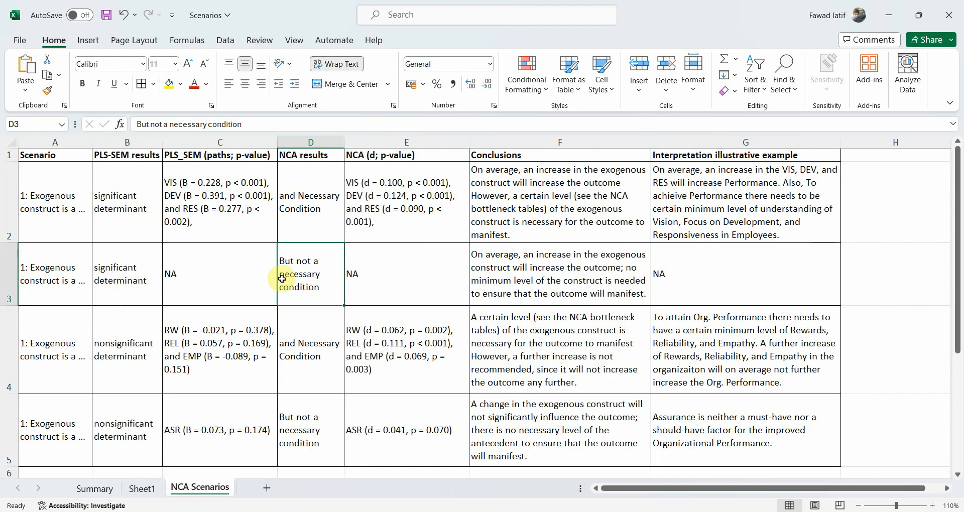
click(132, 496)
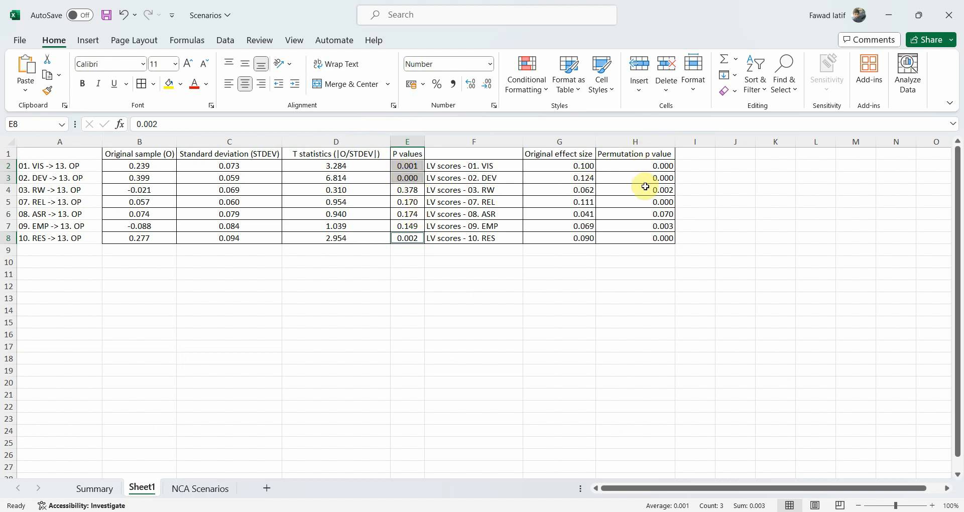
click(192, 483)
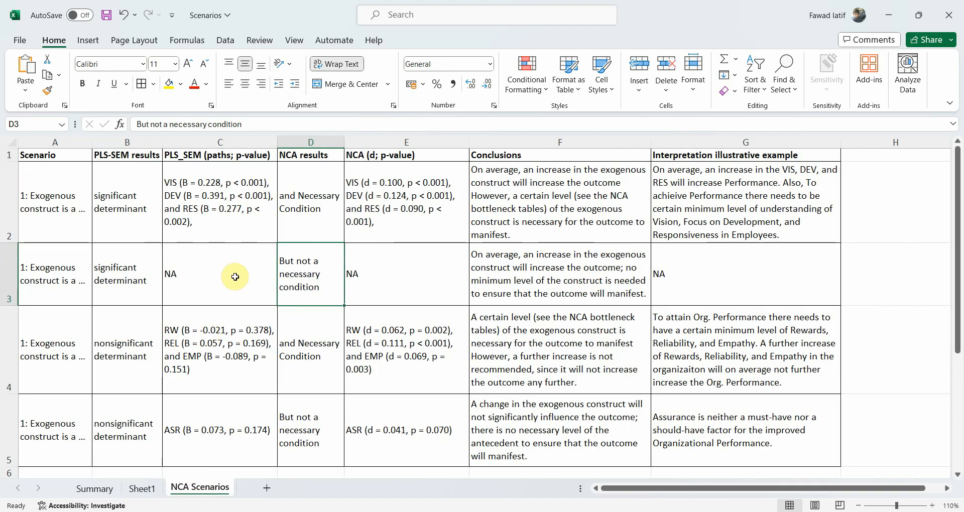
Check the third scenario, a nonsignificant determinant and necessary condition, by highlighting the path and permutation p values of RW, REL and EMP on Sheet1
click(113, 350)
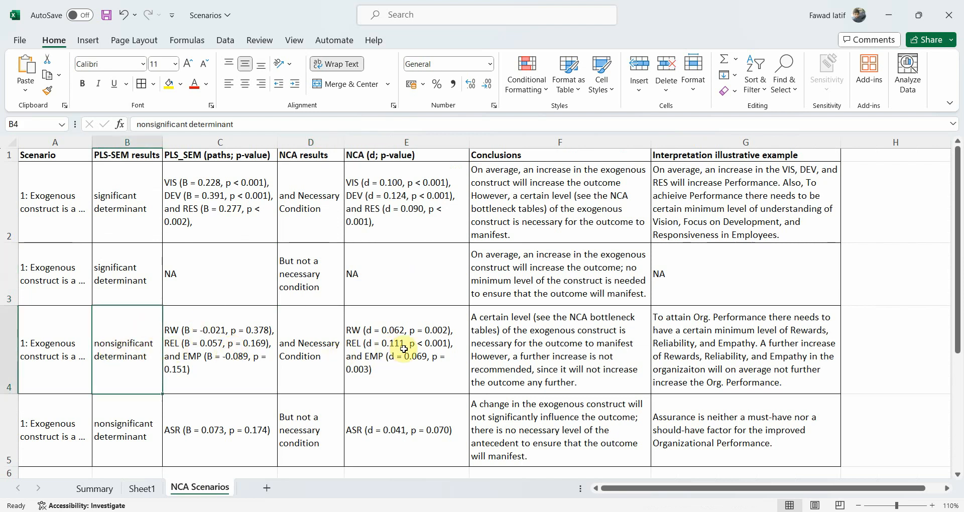
click(140, 488)
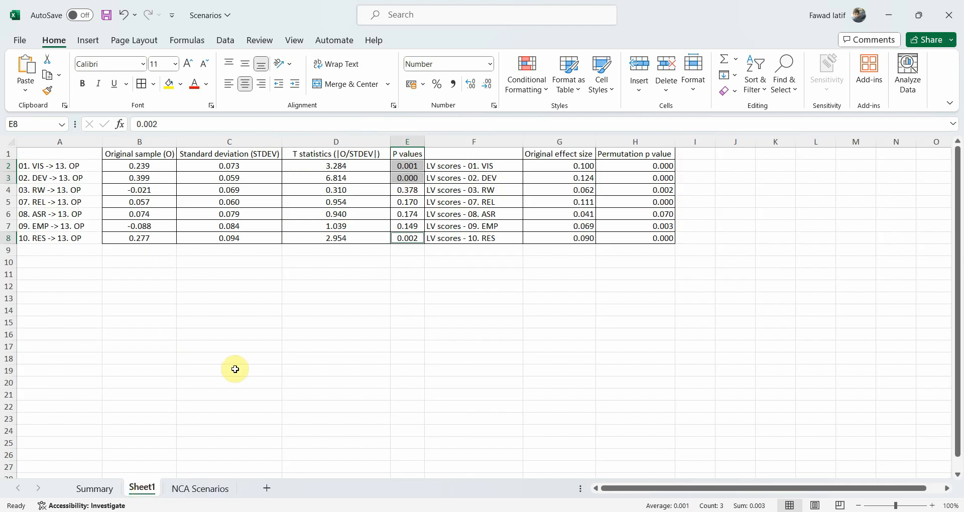
click(412, 188)
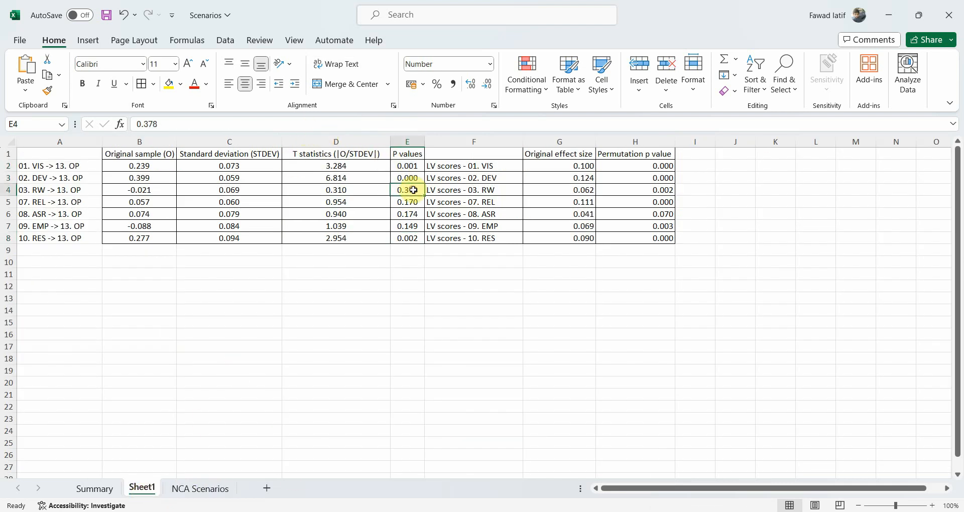
ctrl+click(625, 192)
ctrl+click(408, 203)
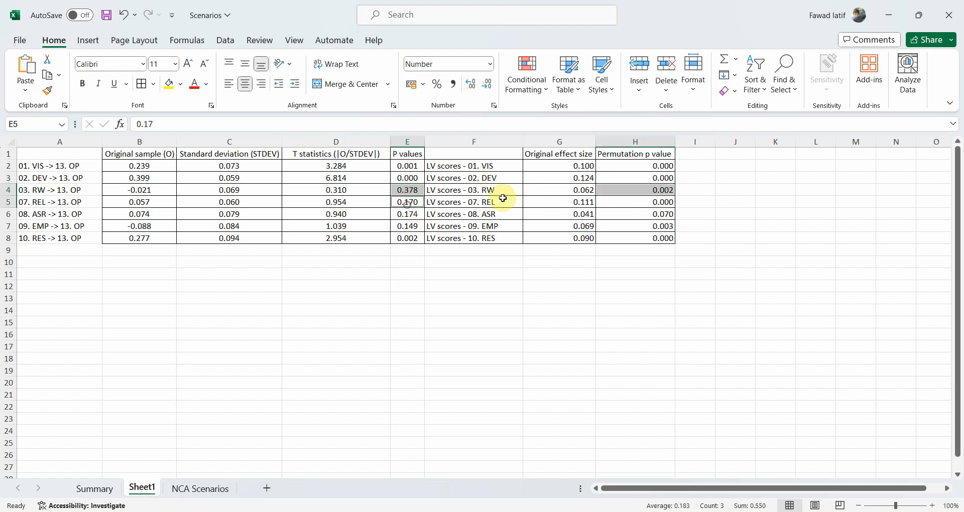
ctrl+click(634, 201)
ctrl+click(408, 226)
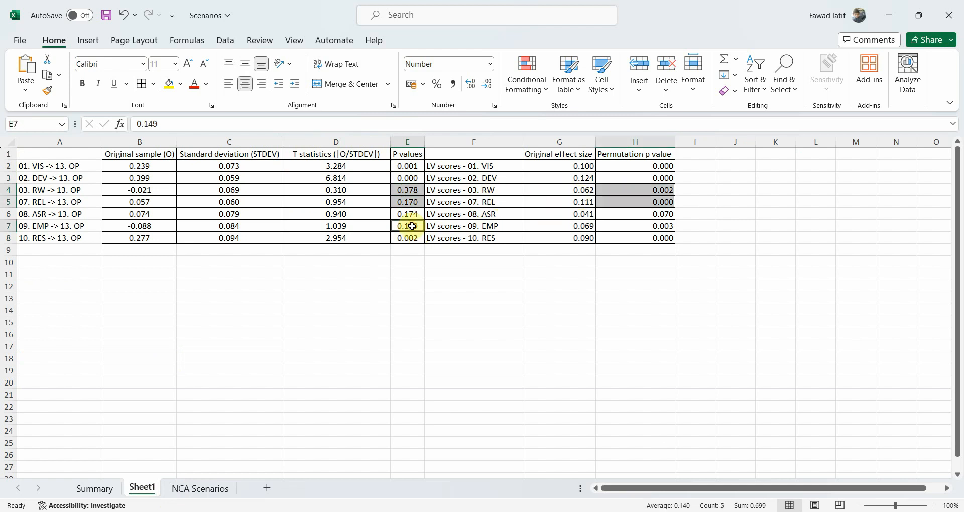
ctrl+click(632, 229)
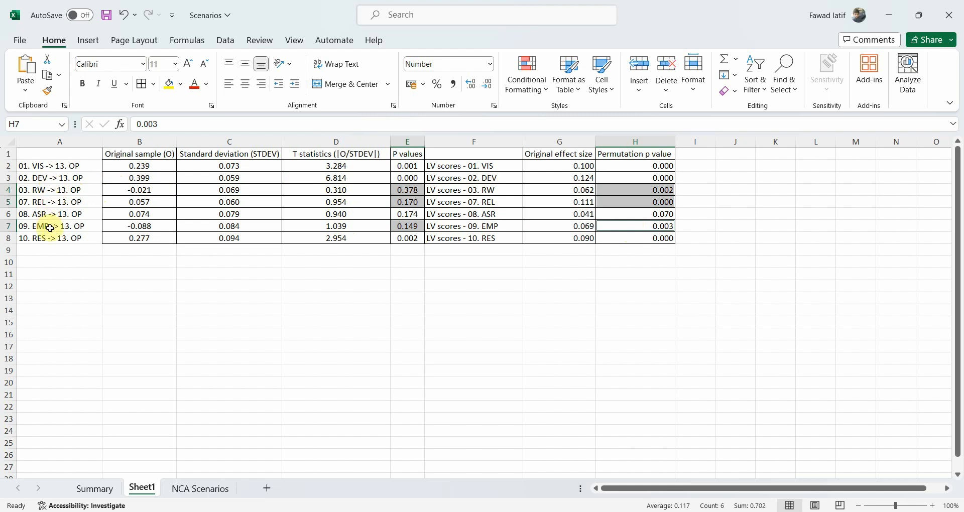
Read the third scenario's PLS-SEM and NCA results for RW, REL and EMP and its conclusion on the NCA Scenarios sheet
click(195, 488)
click(173, 339)
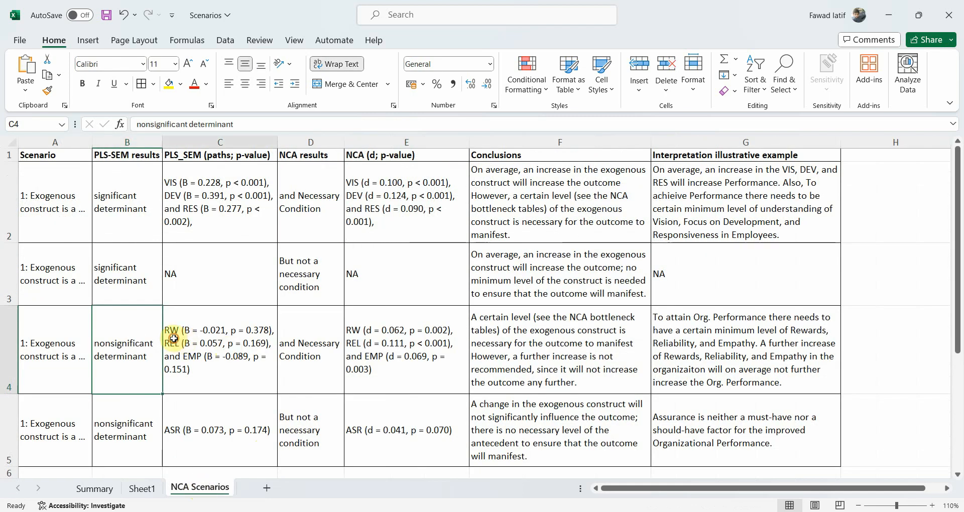
click(417, 346)
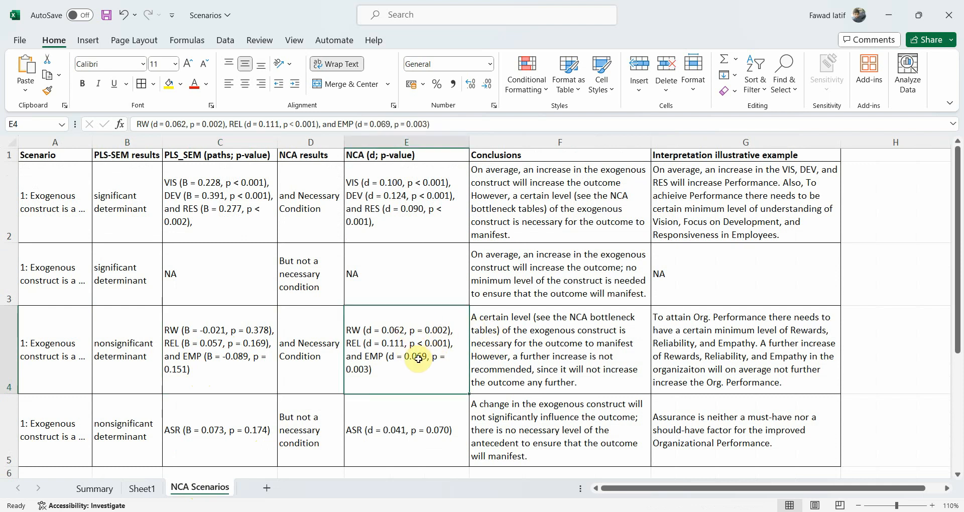
click(532, 337)
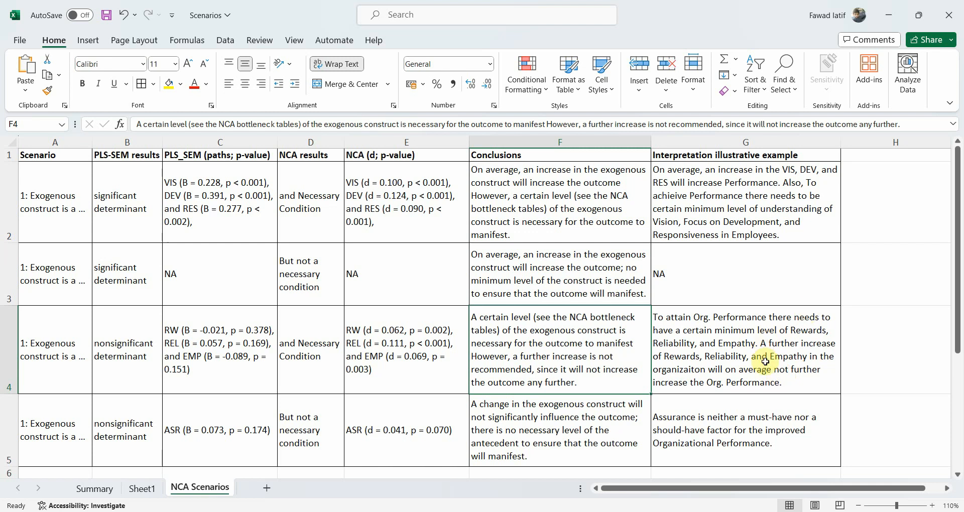
Check the fourth scenario, neither significant nor necessary, against the ASR row on Sheet1, and read its conclusion on the NCA Scenarios sheet
click(121, 442)
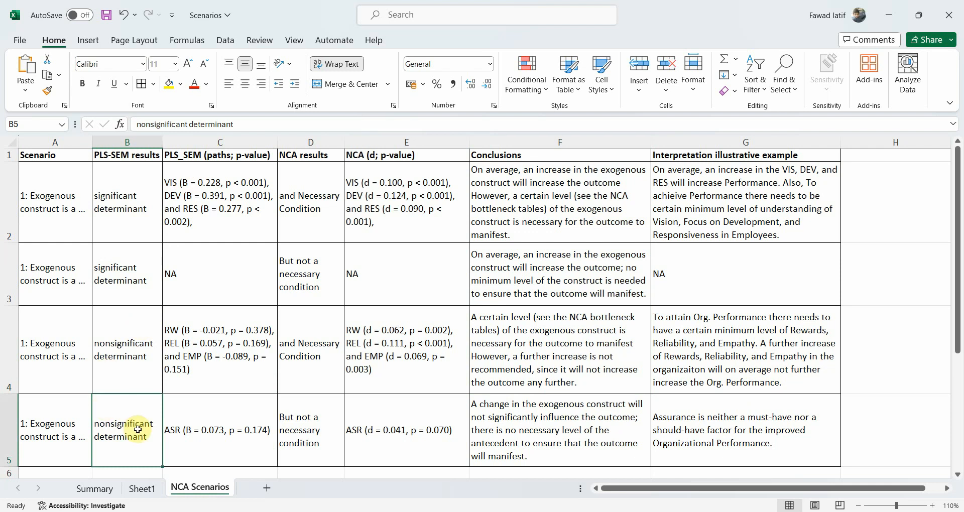
click(300, 441)
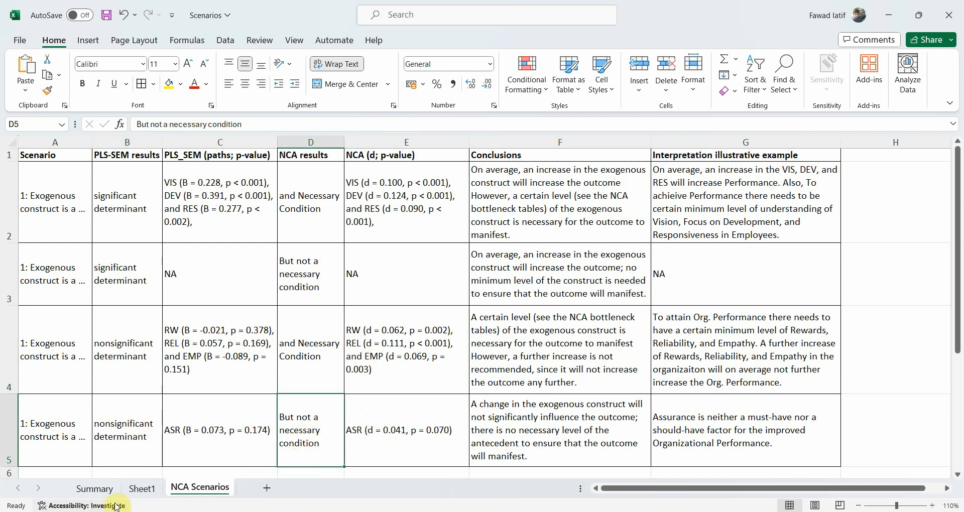
click(141, 488)
click(127, 215)
drag(127, 215, 639, 209)
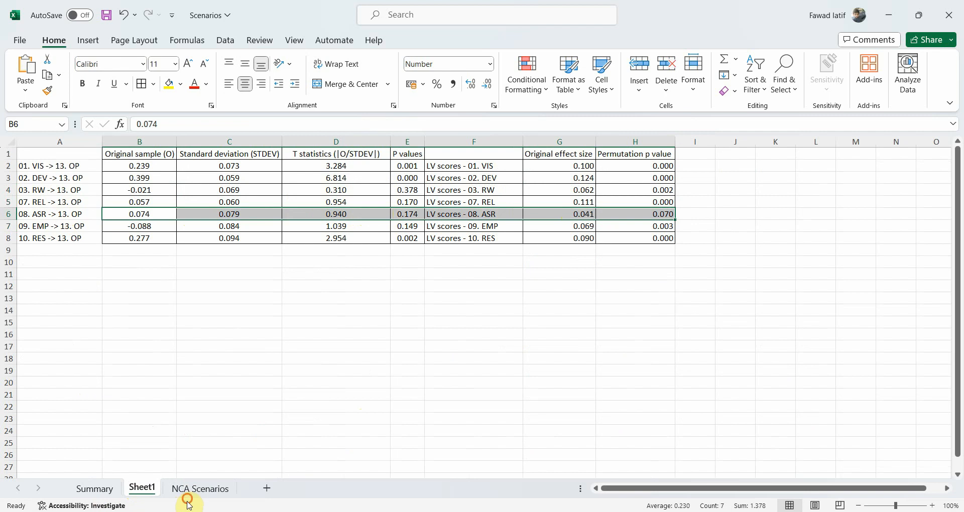
click(211, 490)
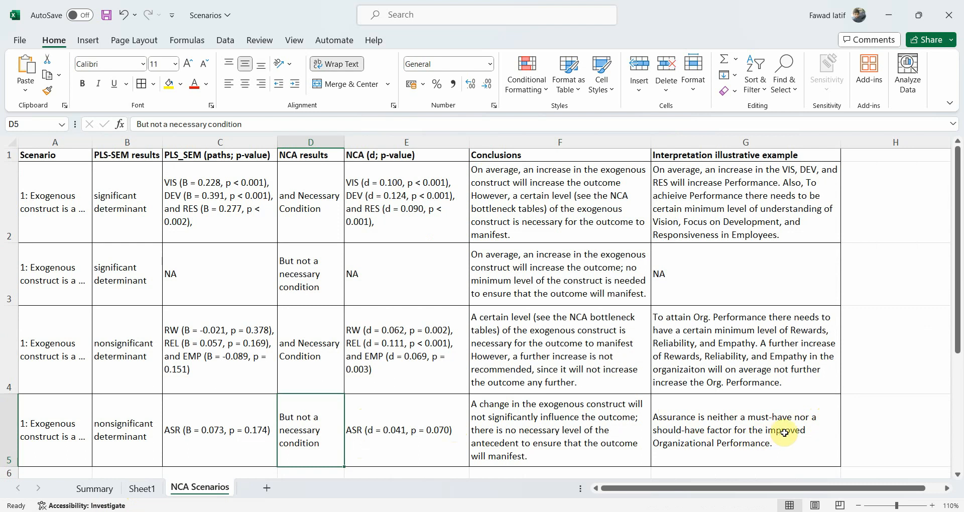
click(559, 437)
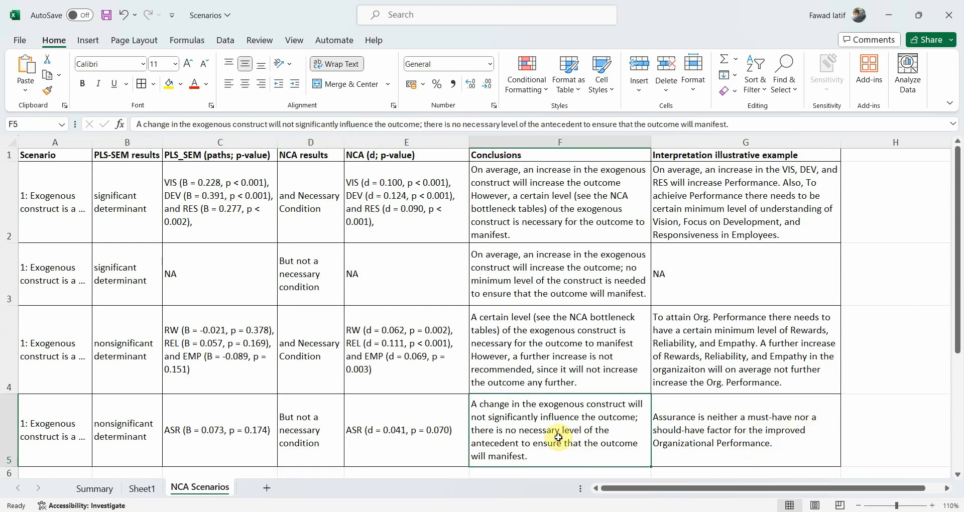
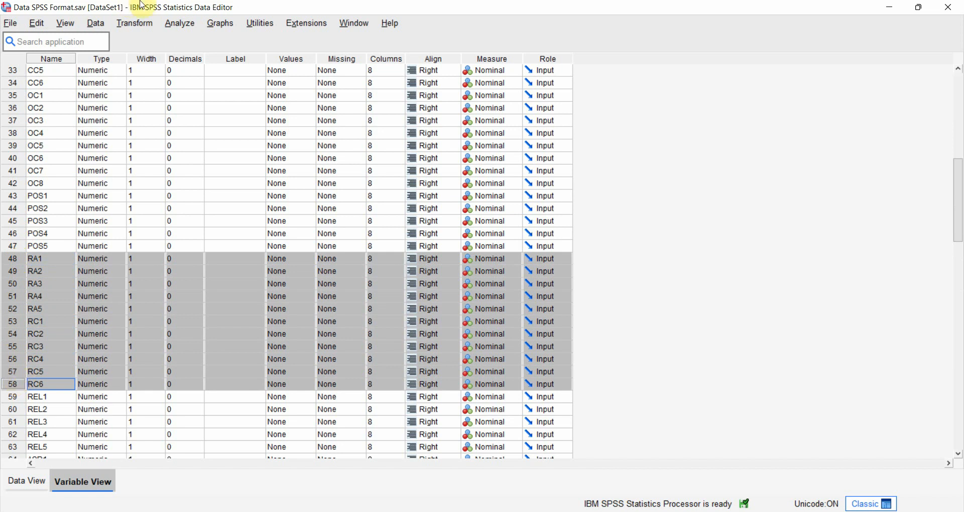
click(139, 24)
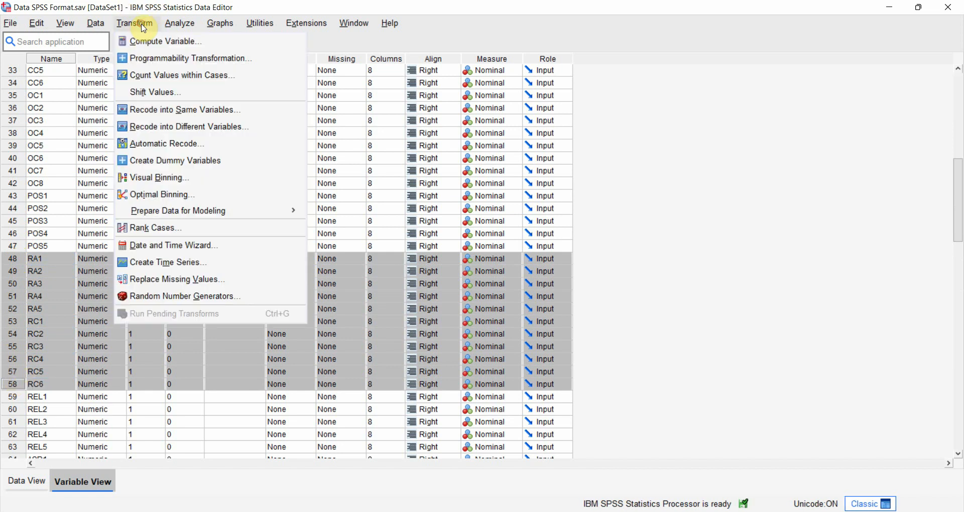
click(200, 128)
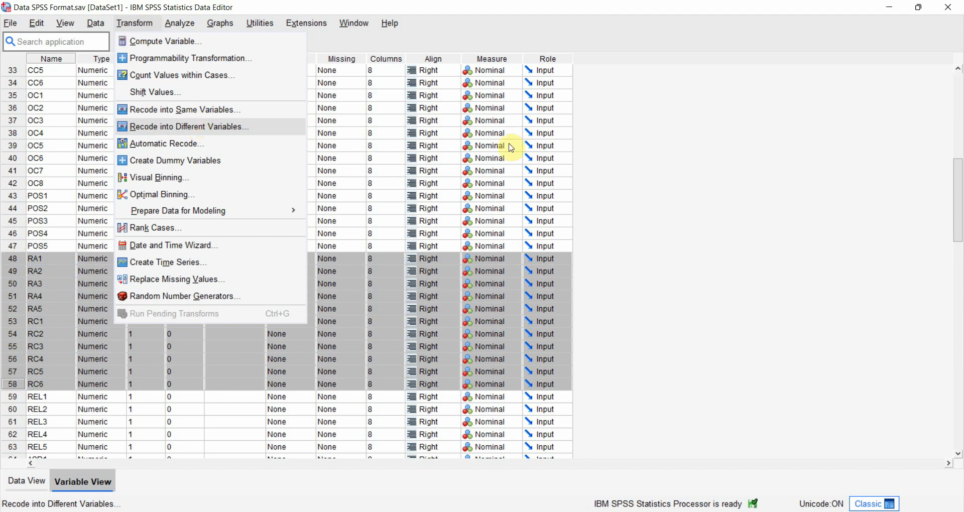
click(524, 357)
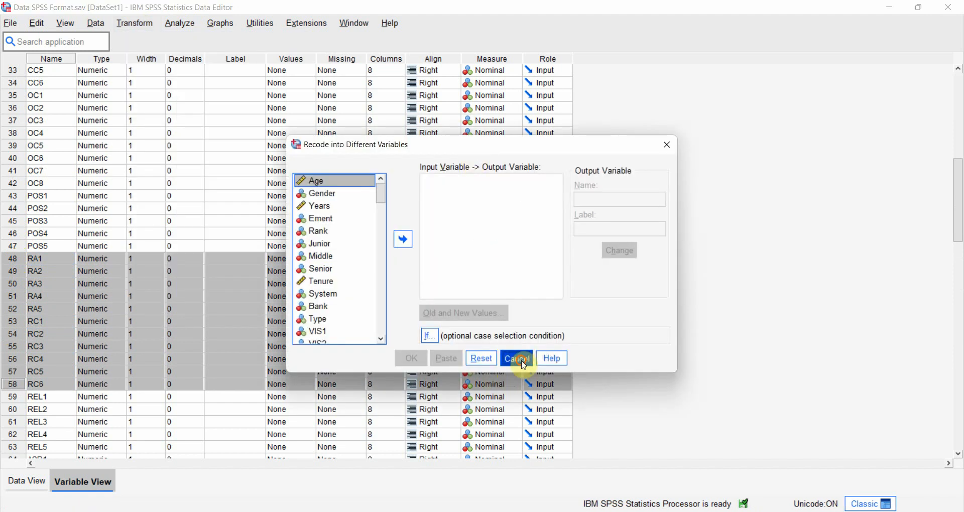
Examine the recoded variables cRA1 to cRA5 and cRC1 to cRC6 at the end of the SPSS variable list
scroll(146, 329, down, 20)
scroll(146, 329, up, 2)
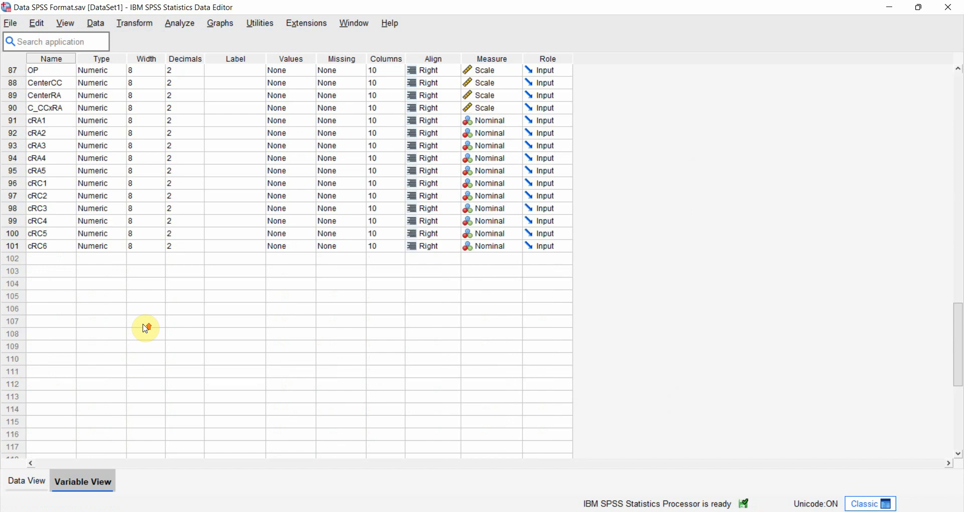
drag(20, 123, 19, 244)
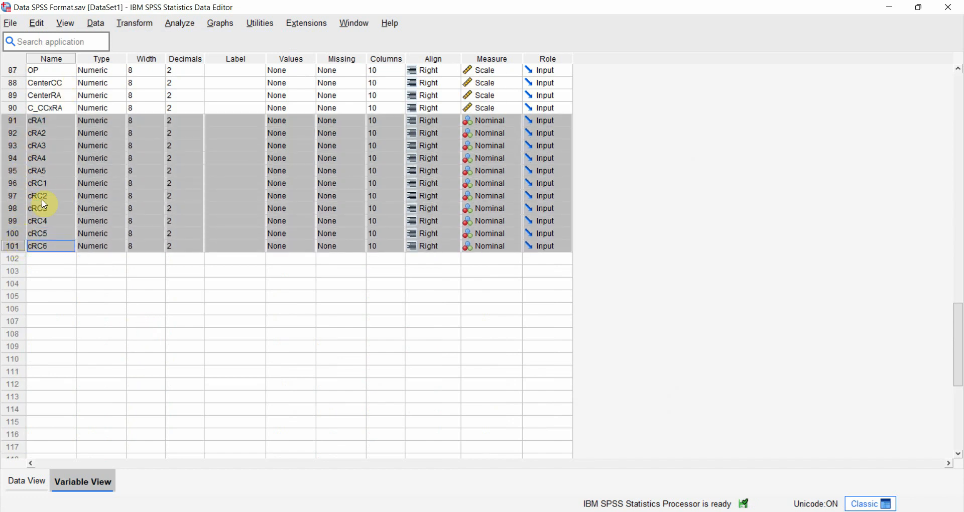
click(65, 183)
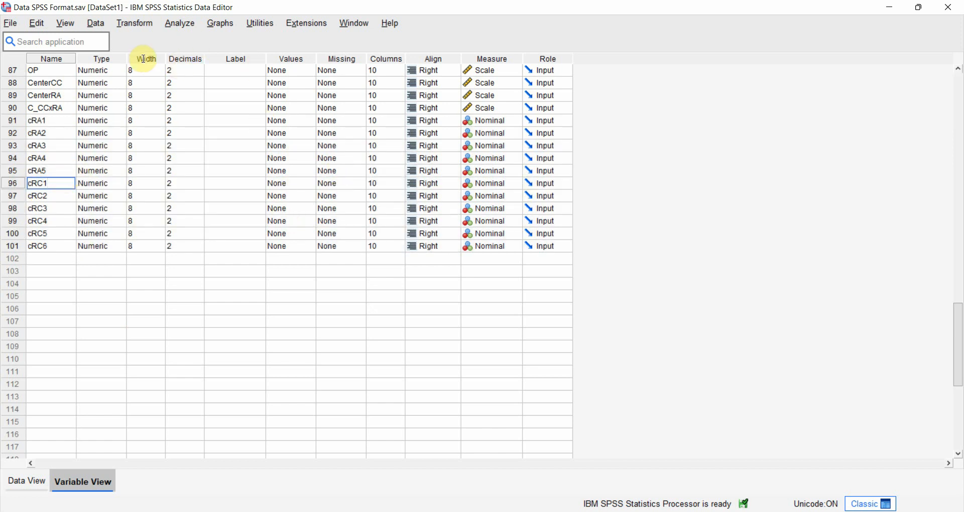
click(13, 25)
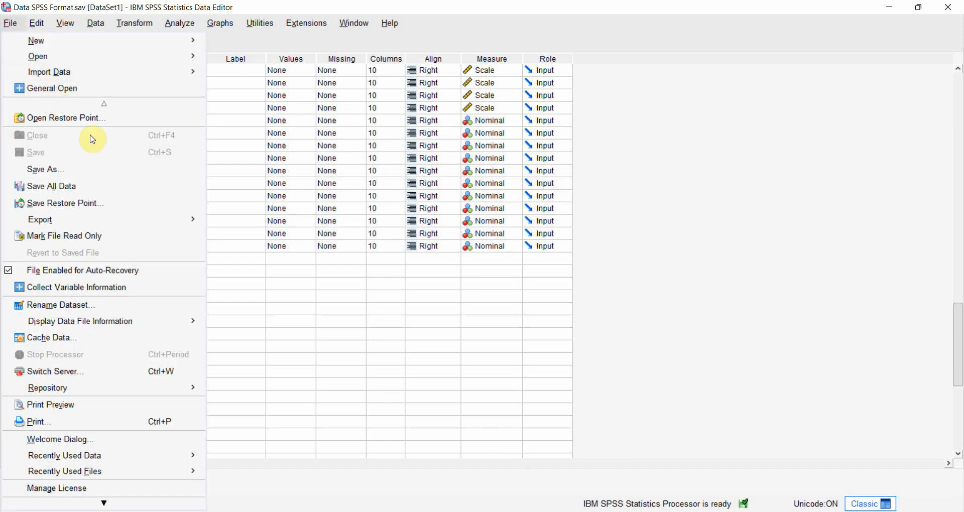
click(279, 151)
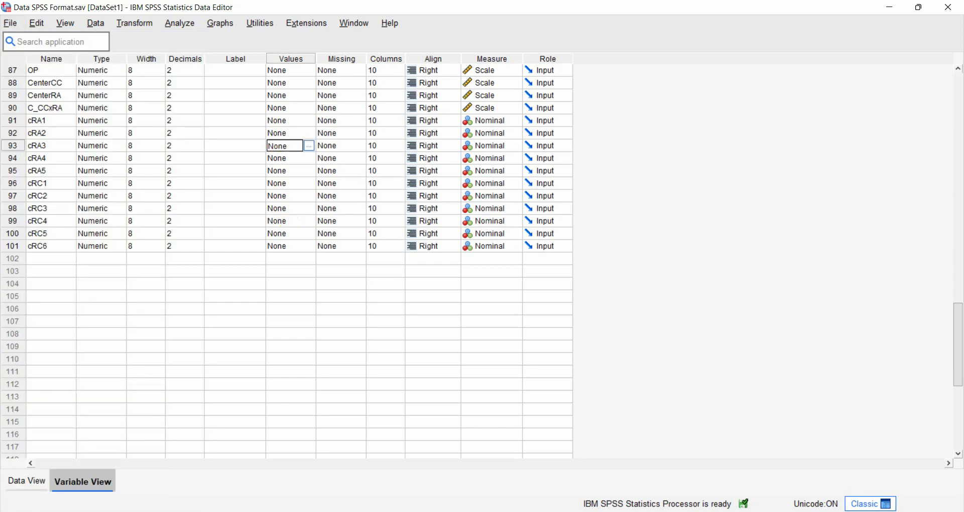
Switch to SmartPLS and import the Data SPSS Format file with all its indicators into the MyFirstModel project
click(652, 511)
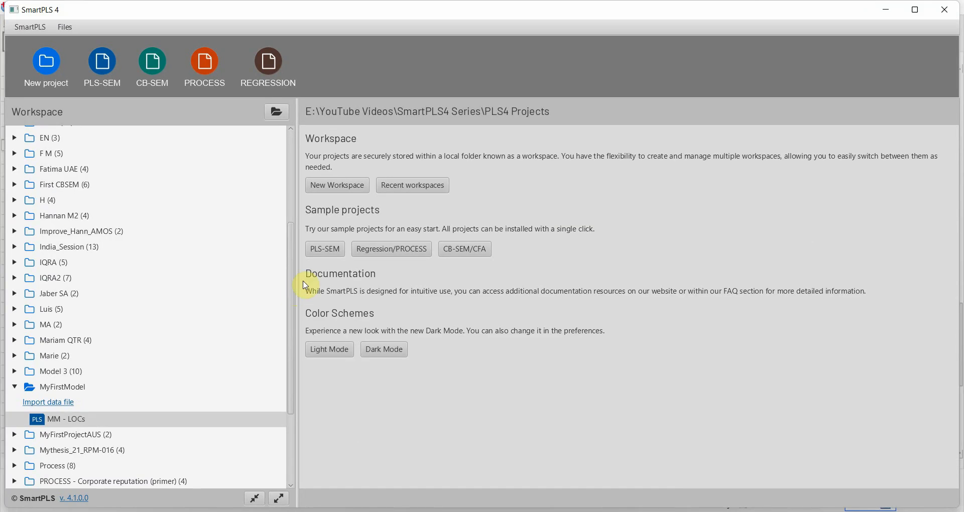
click(50, 403)
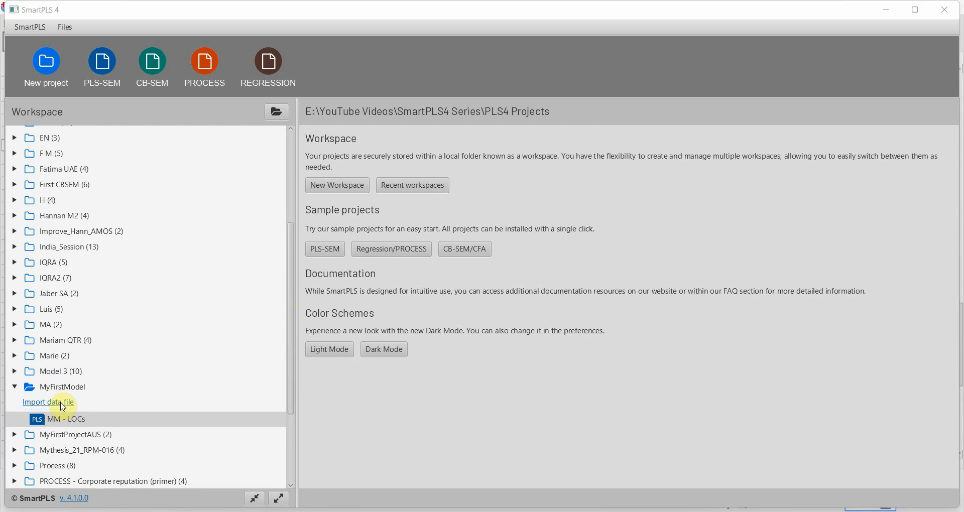
double_click(163, 120)
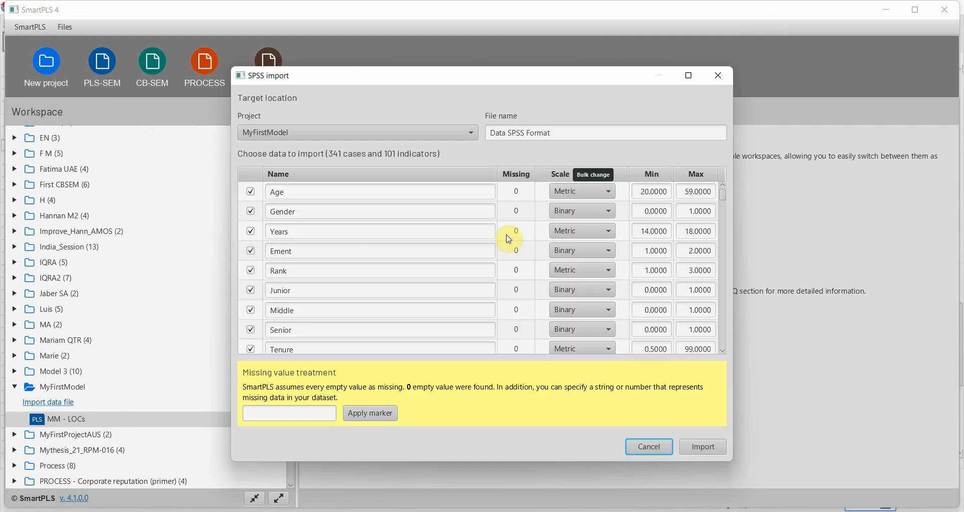
scroll(457, 270, down, 20)
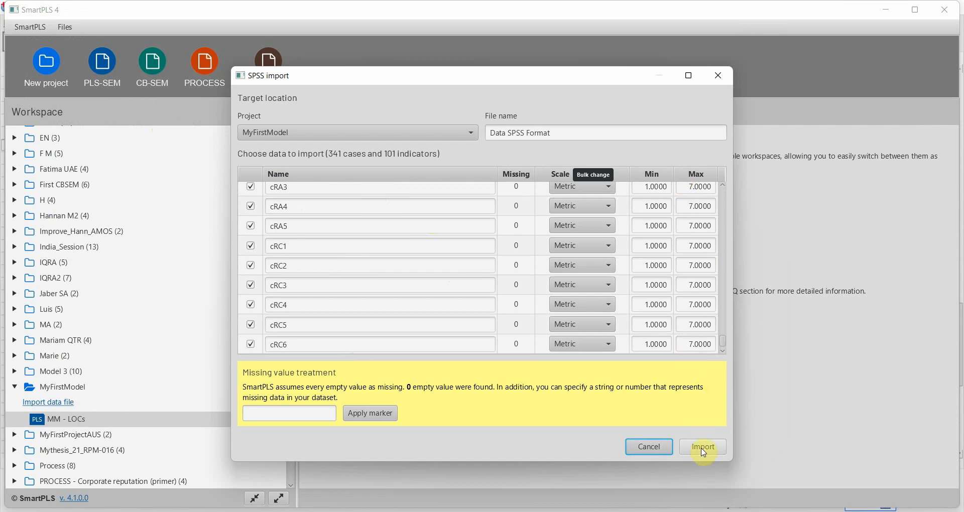
click(703, 449)
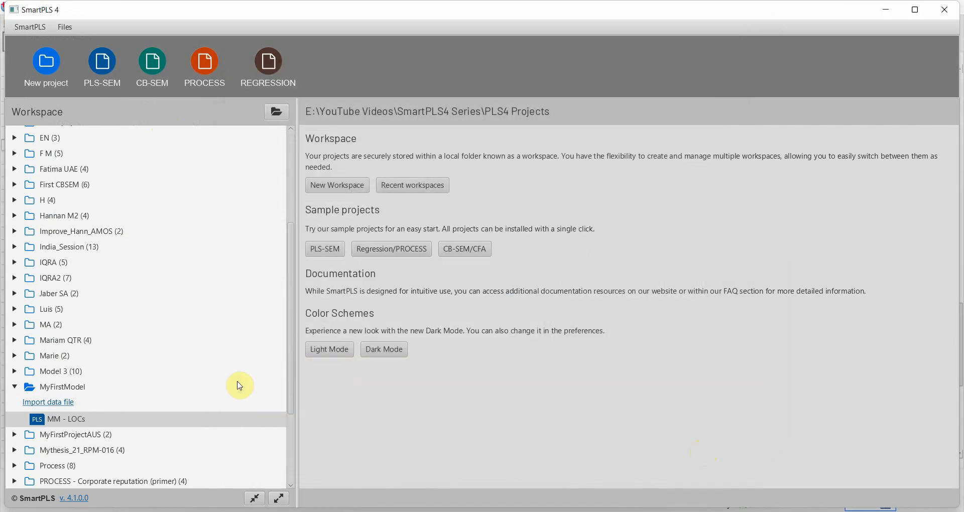
Open the MM - LOCs model and add a cRA latent variable with indicators cRA1 to cRA5 near 10. RES
click(58, 408)
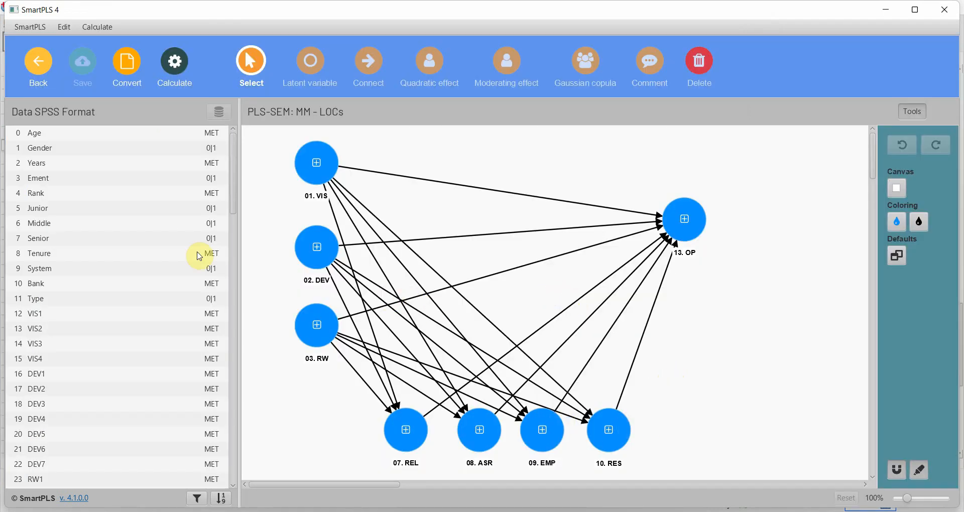
drag(234, 205, 216, 510)
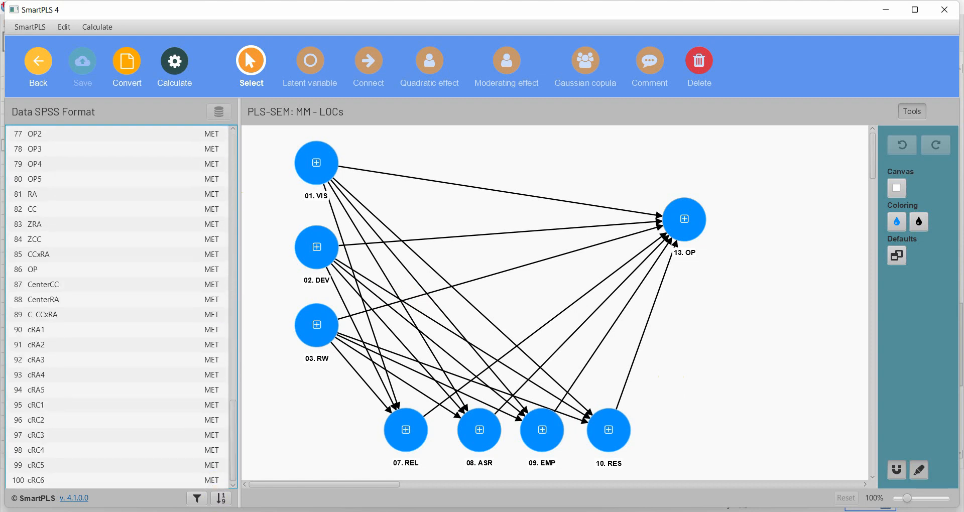
click(52, 334)
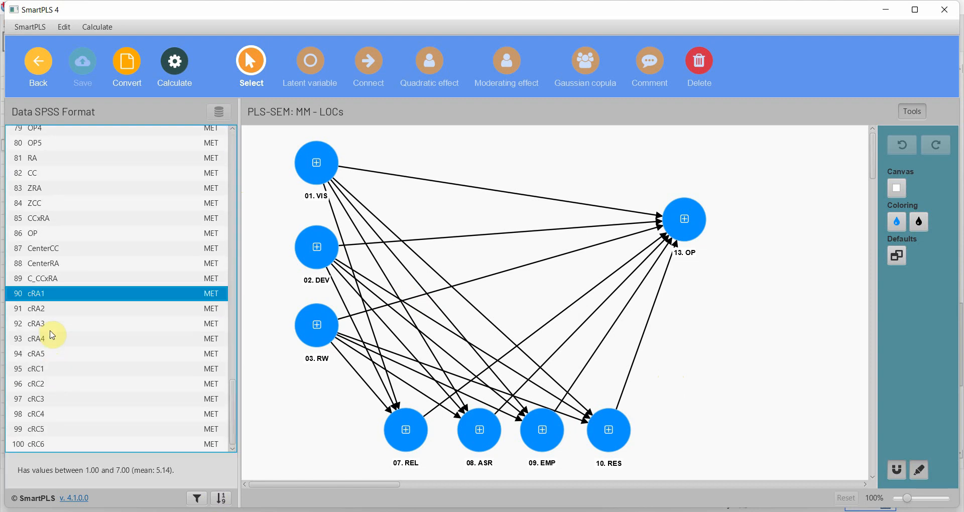
key(shift+Down)
key(shift+Down)
key(shift+Down)
key(shift+Down)
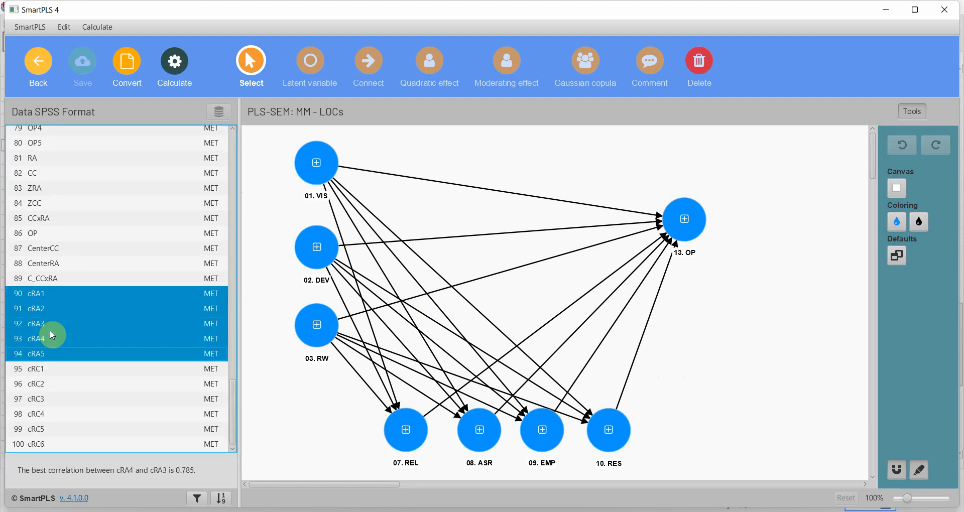
drag(52, 335, 727, 422)
key(Return)
click(741, 400)
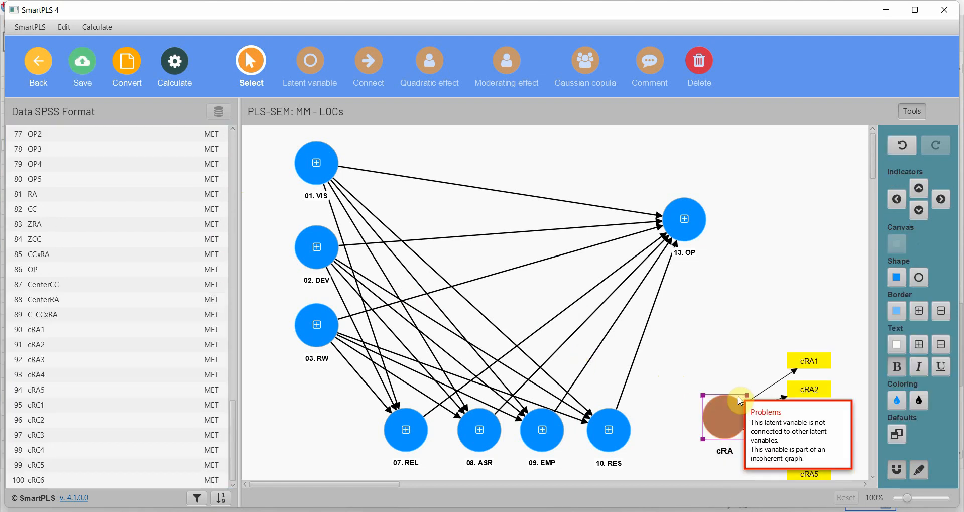
Hide cRA's indicators and align it beside 10. RES, then connect it to 13. OP and save the model
double_click(710, 409)
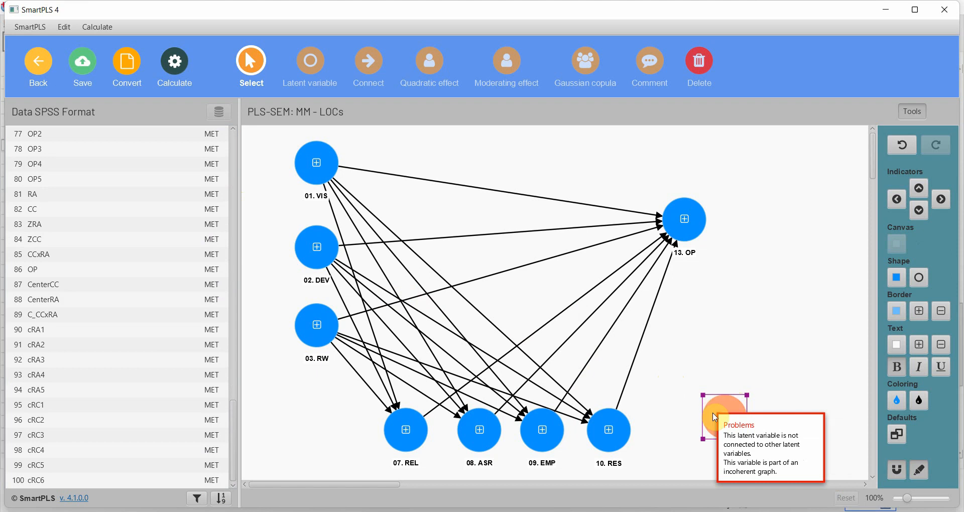
drag(698, 419, 664, 433)
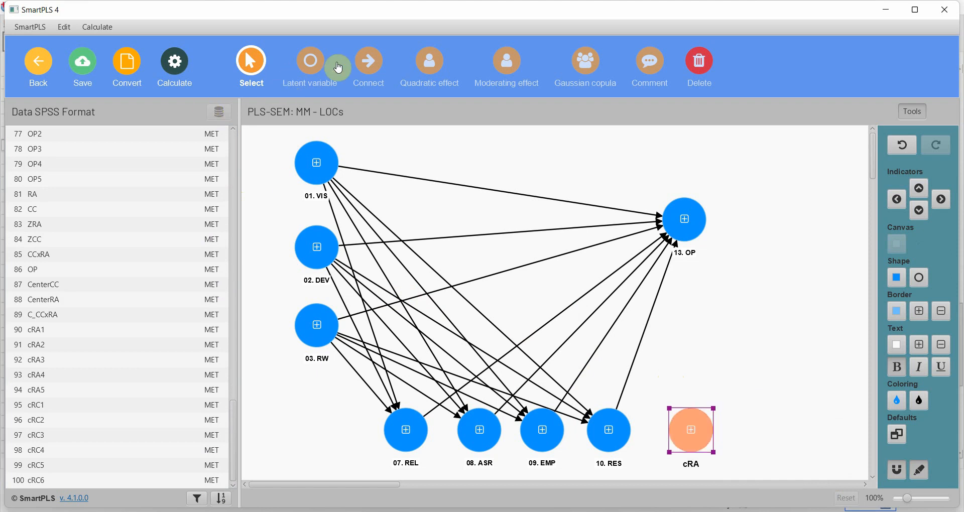
click(358, 67)
click(686, 423)
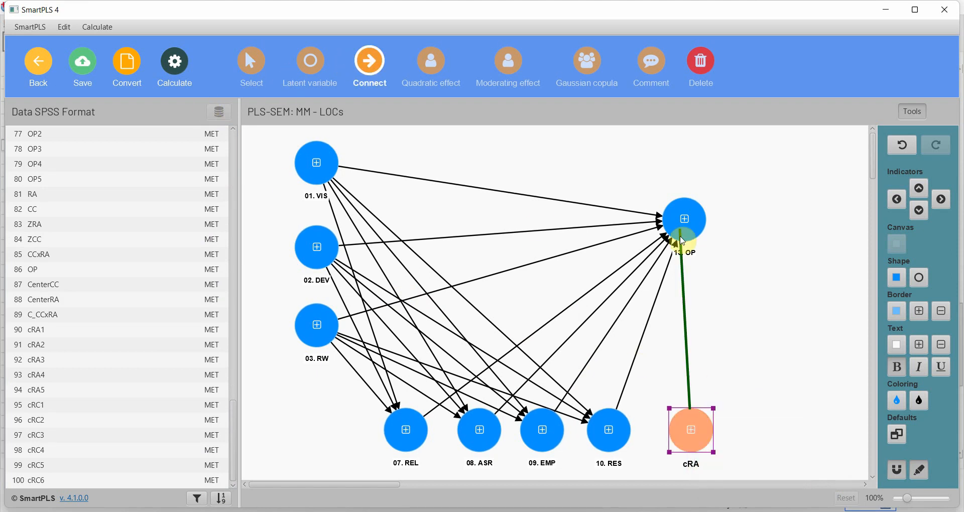
click(684, 219)
click(91, 69)
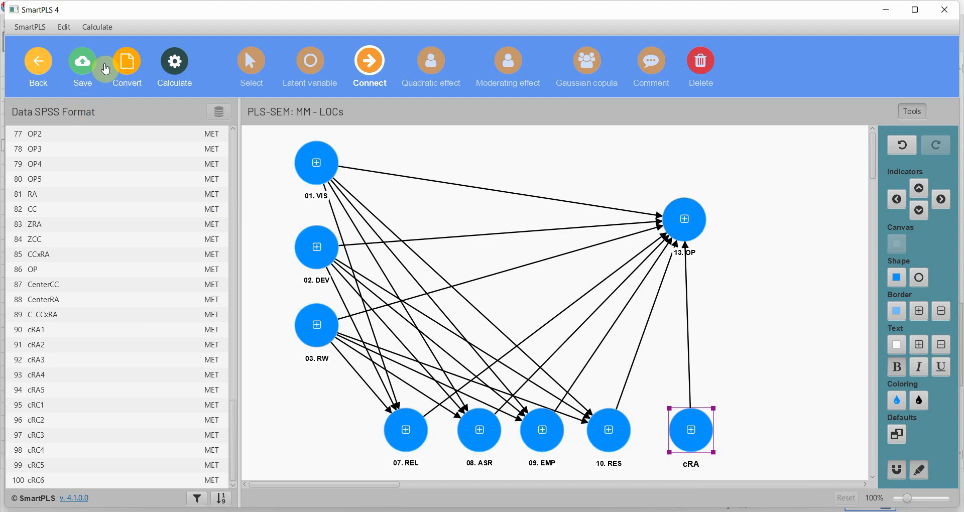
Run the PLS-SEM algorithm with the Path weighting scheme and unstandardized results, and open the latent variable scores
click(174, 61)
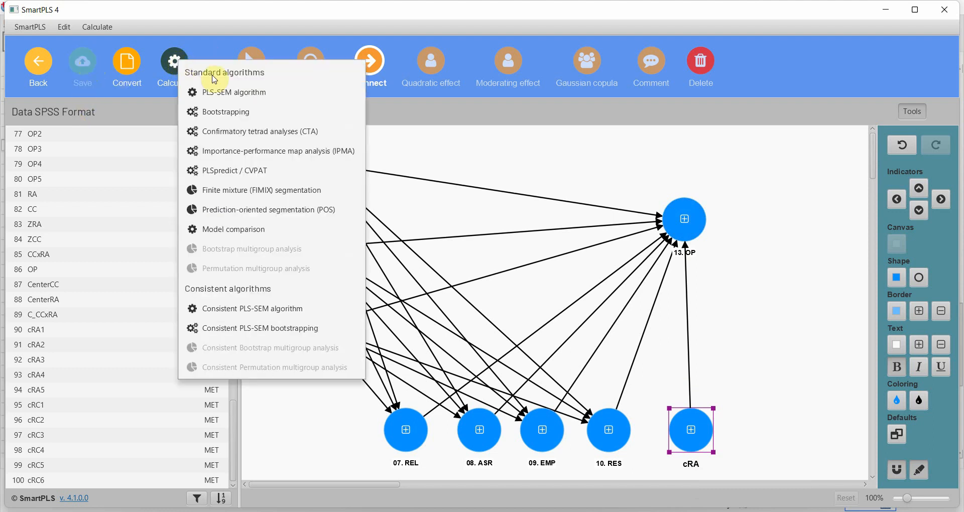
click(250, 93)
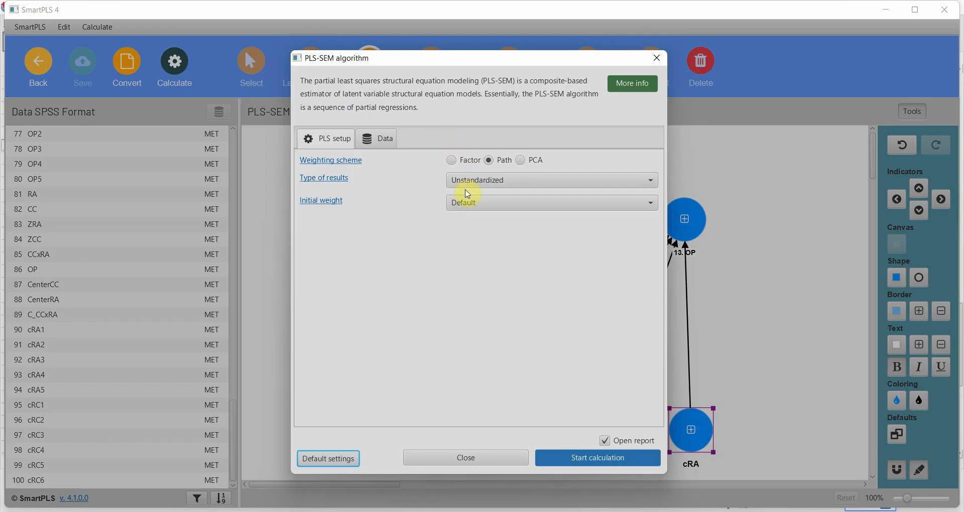
click(614, 463)
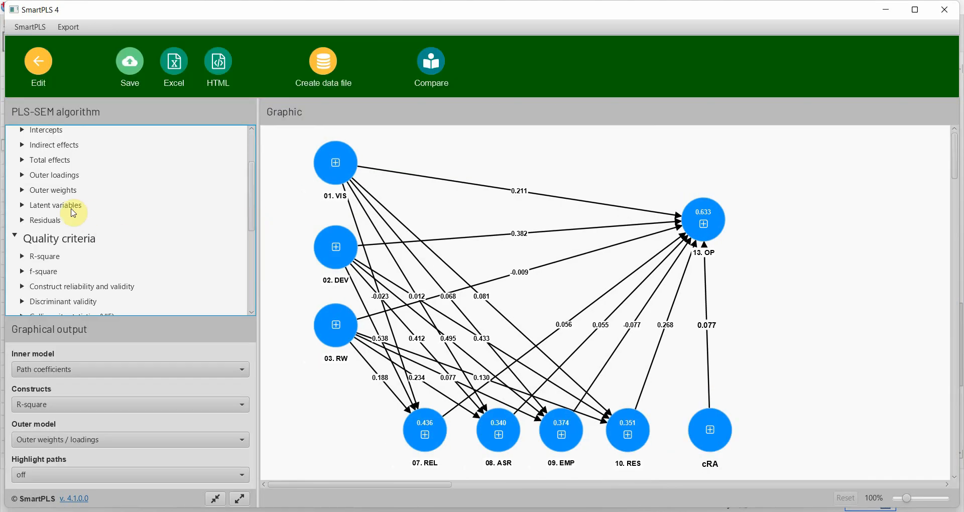
click(73, 207)
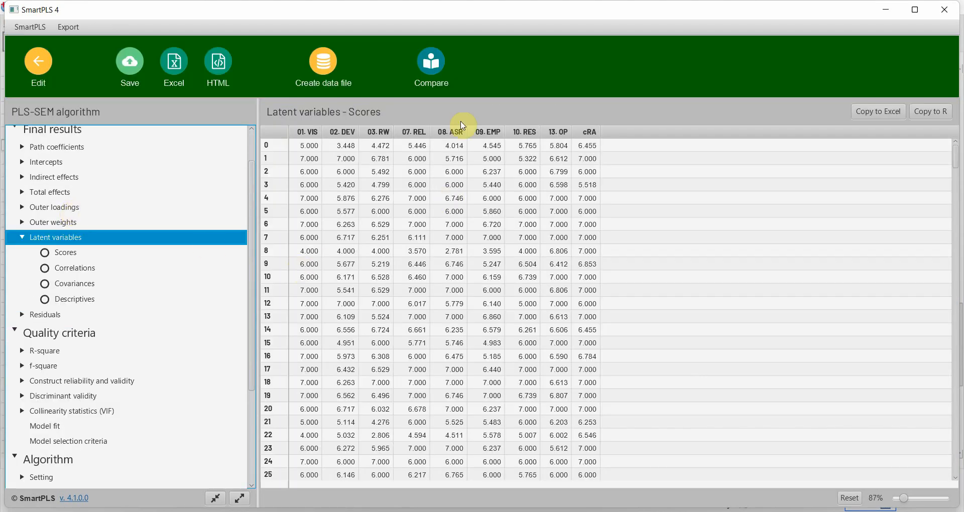
Create a data file with only latent variable scores in MyFirstModel, named Data SPSS Format derived from PLS results UNSTD
click(323, 65)
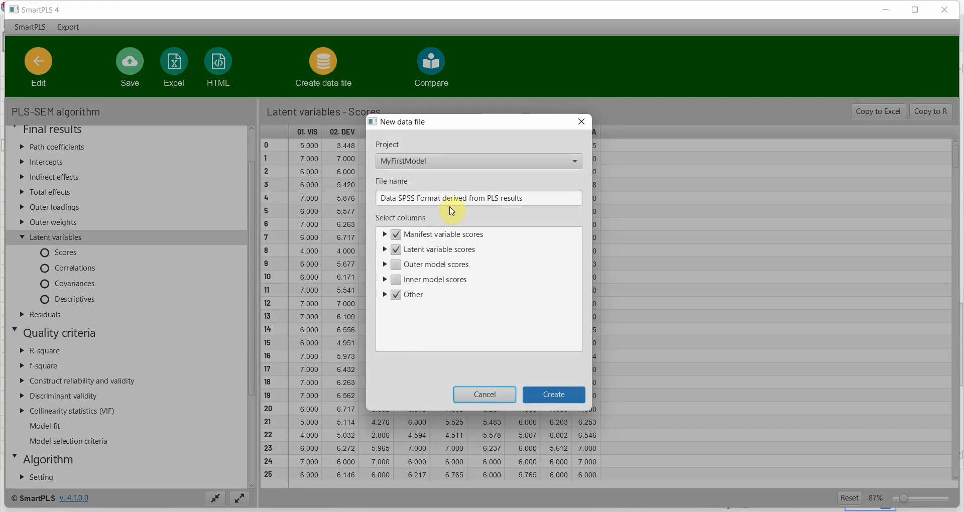
click(396, 234)
click(397, 295)
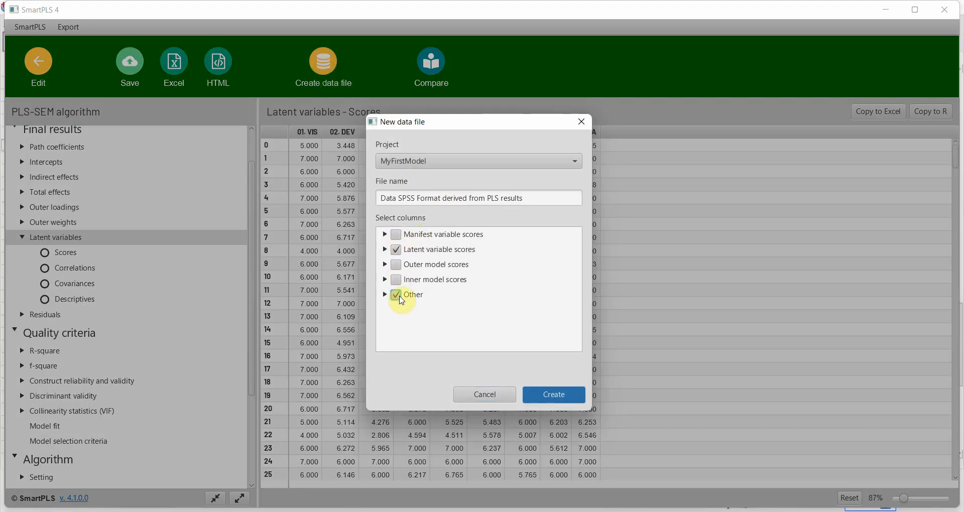
click(551, 199)
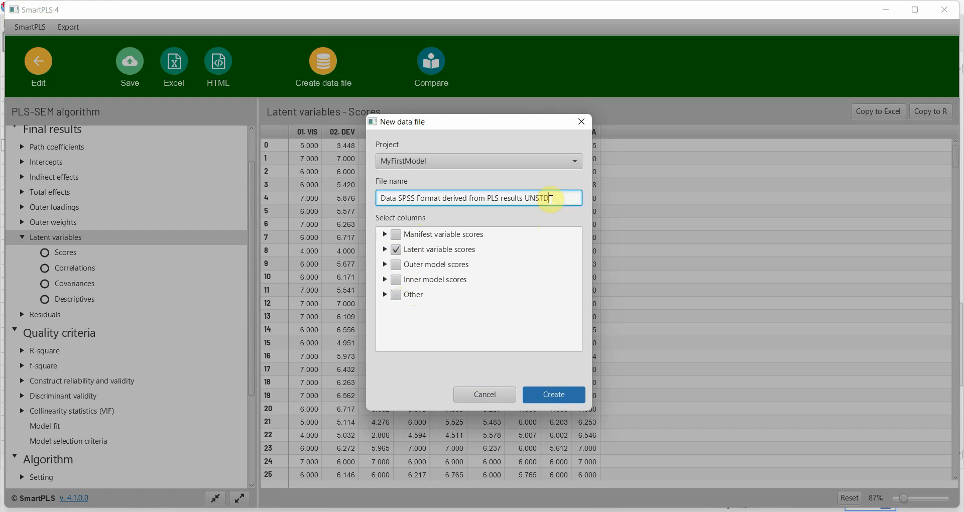
click(554, 395)
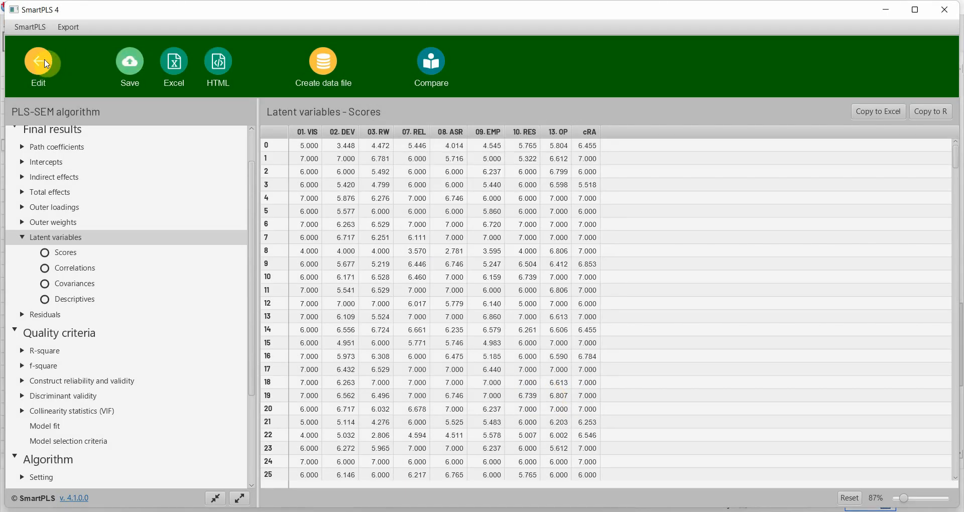
Return to the workspace and create a REGRESSION model named NCA in the MyFirstModel project
click(47, 64)
click(40, 64)
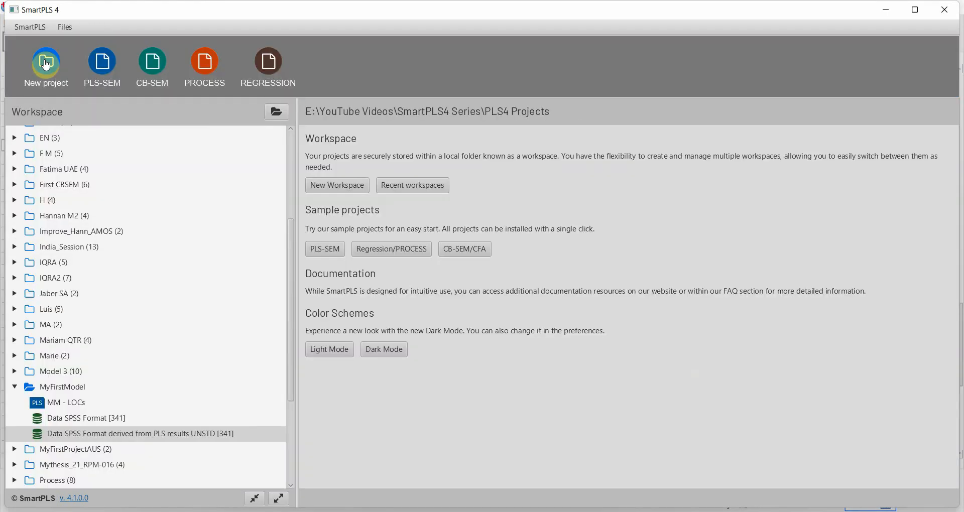
click(69, 390)
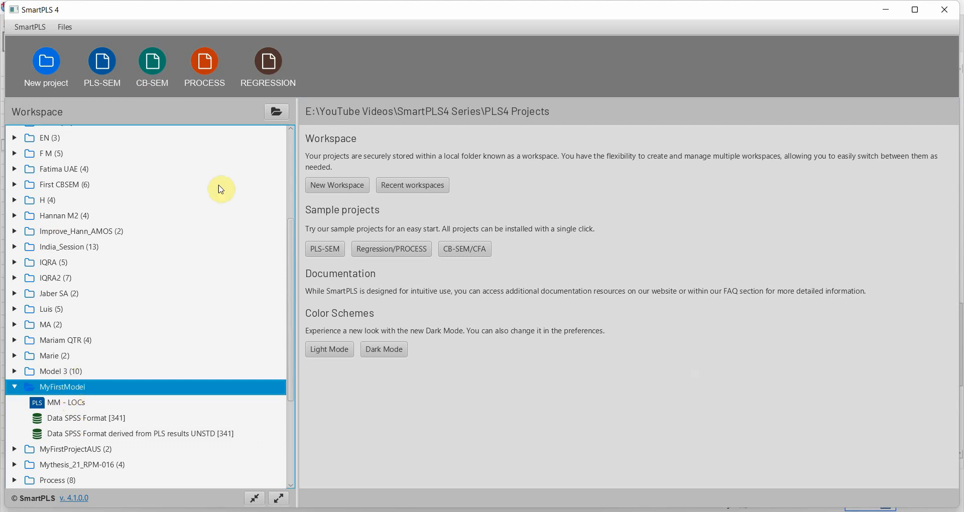
click(269, 68)
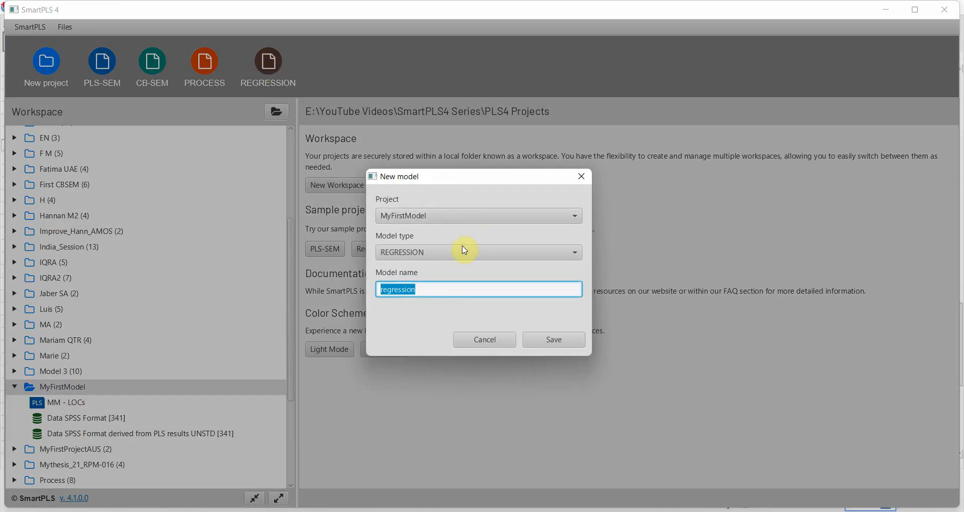
text(NCA)
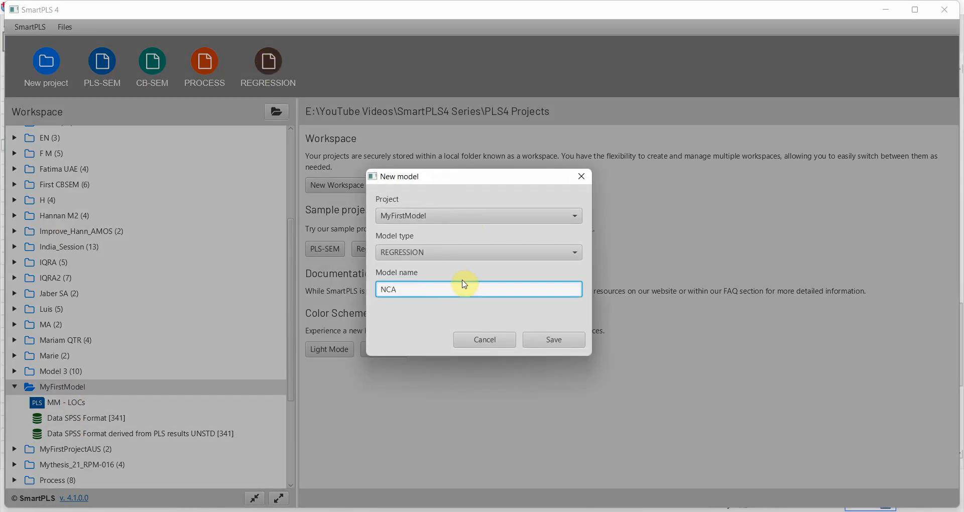
click(554, 340)
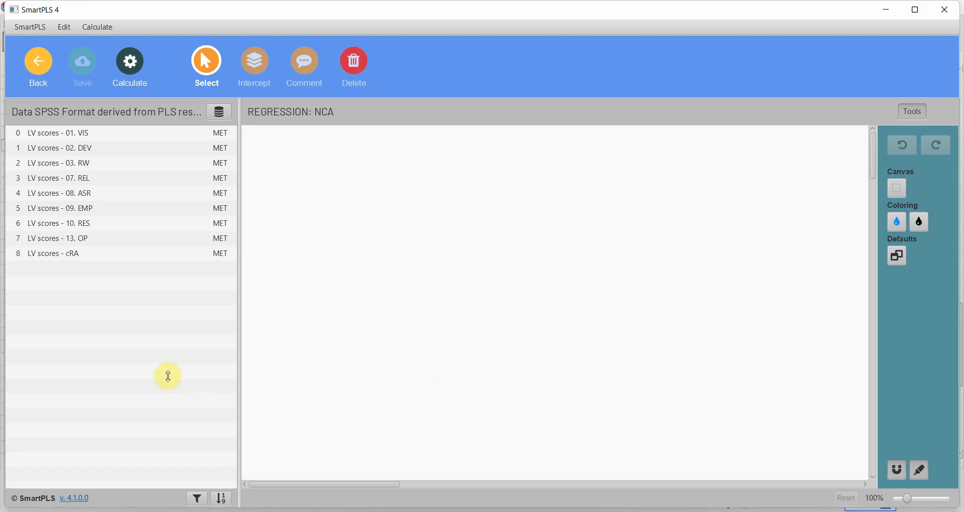
Place LV scores - 13. OP on the canvas as the regression's dependent variable
click(70, 241)
drag(70, 242, 721, 290)
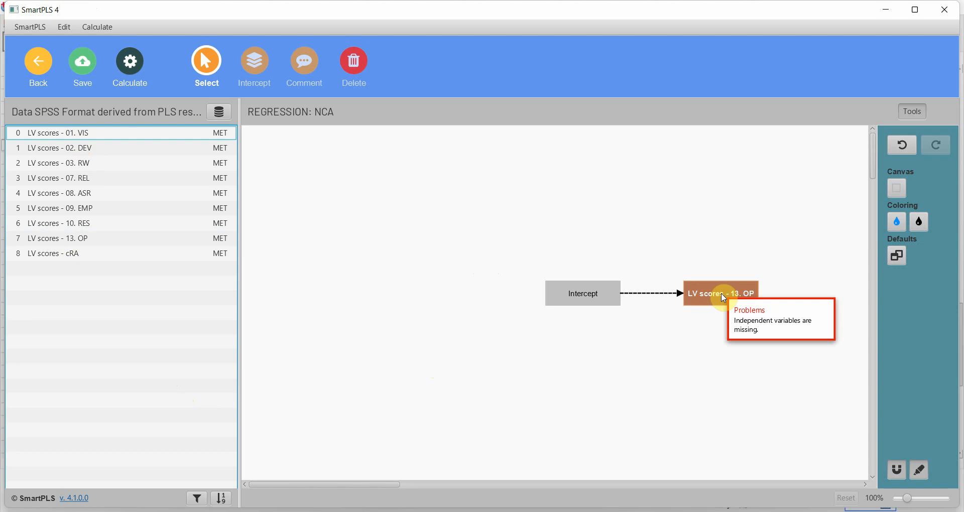
click(140, 134)
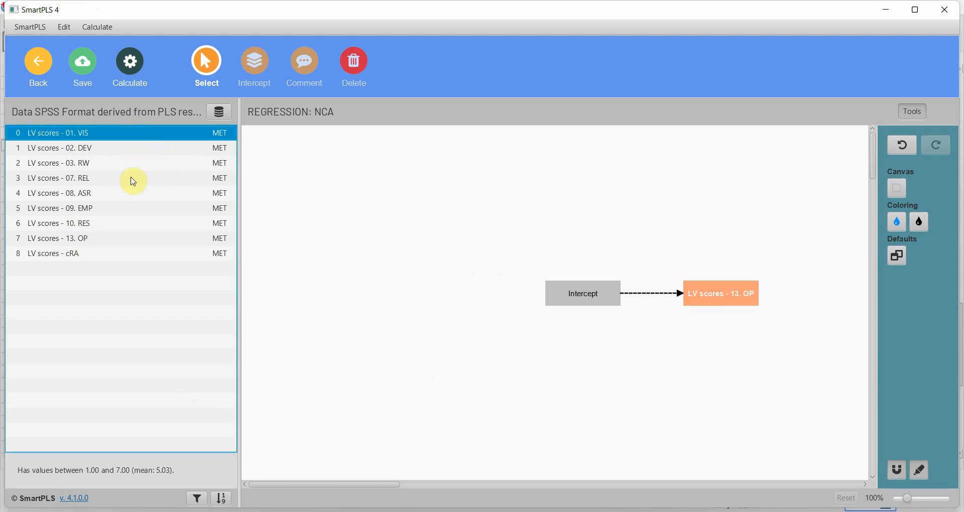
shift+click(119, 263)
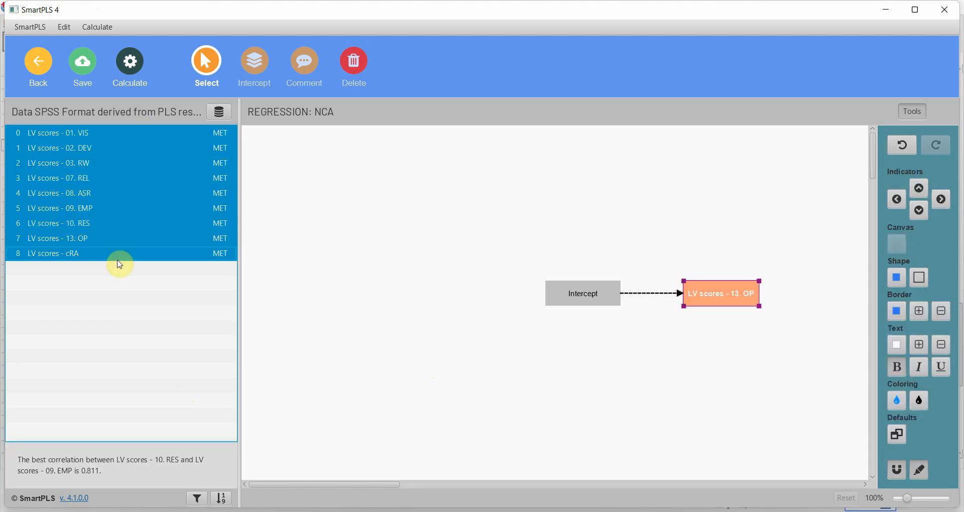
click(118, 240)
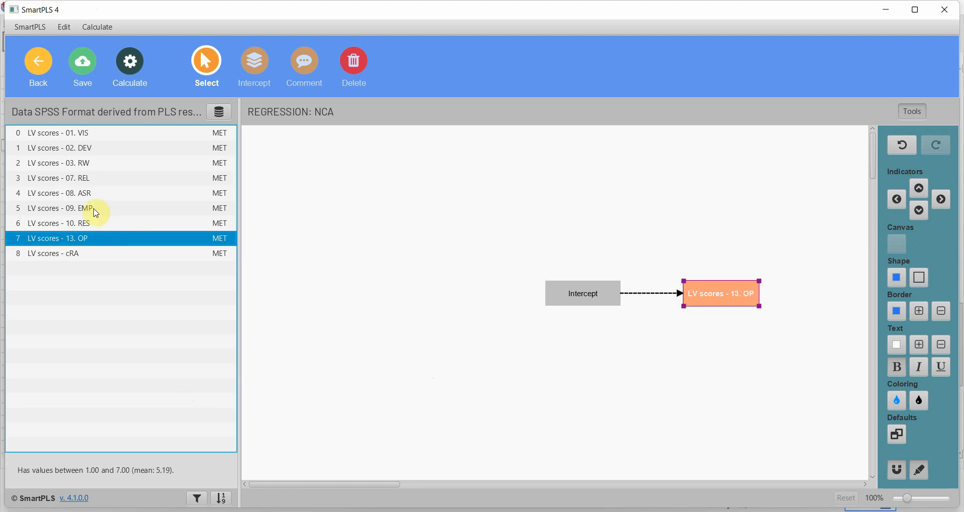
click(86, 133)
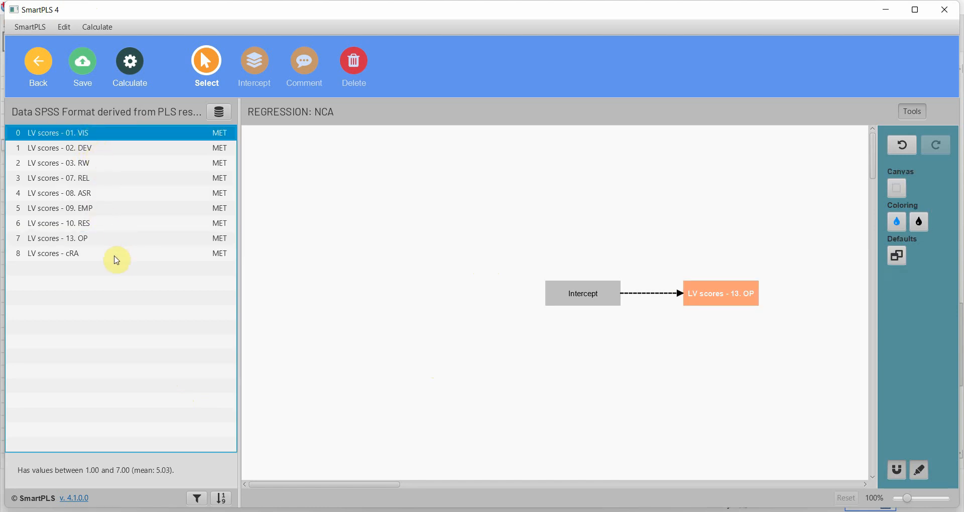
ctrl+click(117, 255)
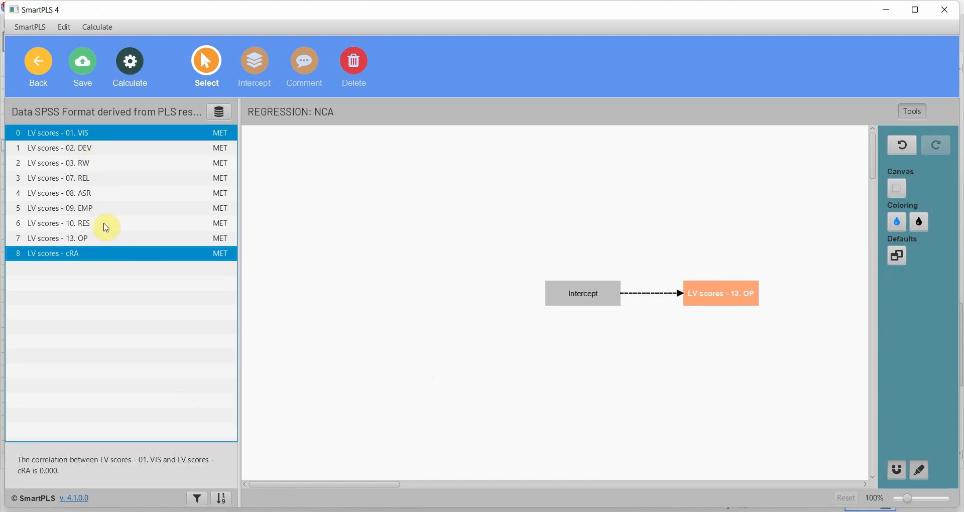
shift+click(106, 227)
Add all LV scores except 13. OP, from 01. VIS to cRA, as independent variables predicting LV scores - 13. OP
click(107, 135)
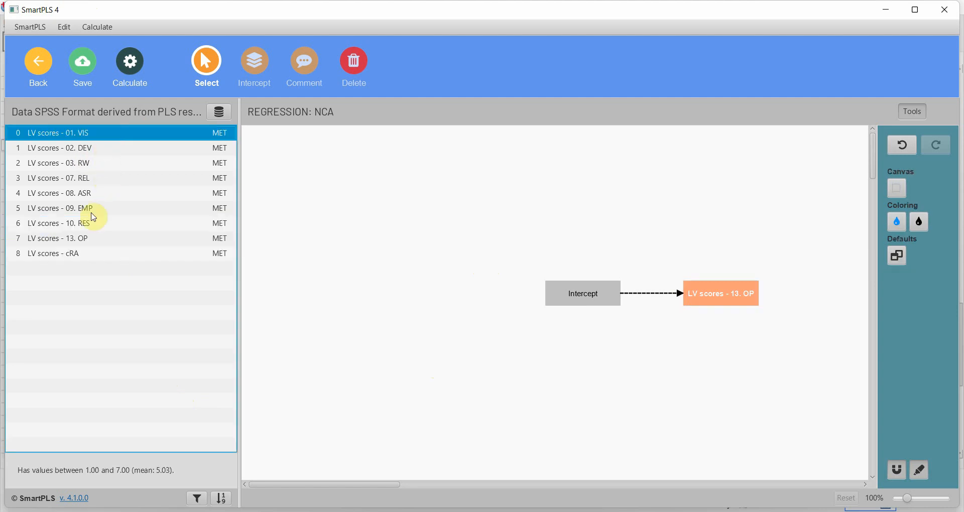
shift+click(84, 257)
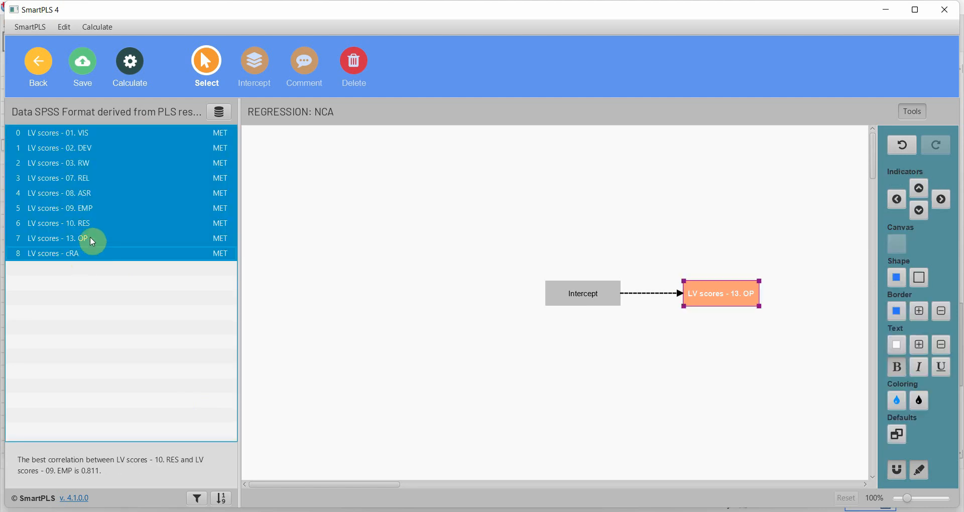
ctrl+click(93, 240)
drag(256, 224, 696, 291)
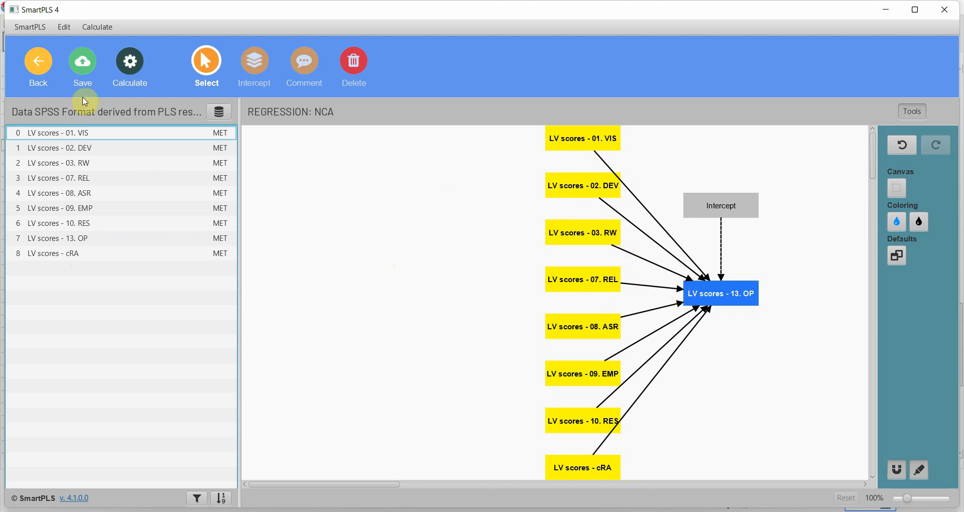
Run the necessary condition analysis with 10 bottleneck table steps and open the ceiling line effect size overview
click(130, 62)
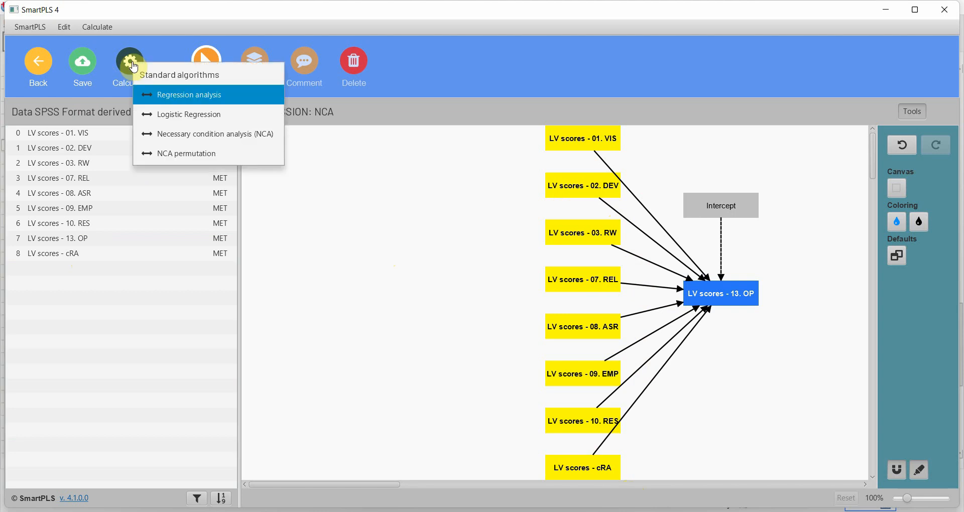
click(201, 134)
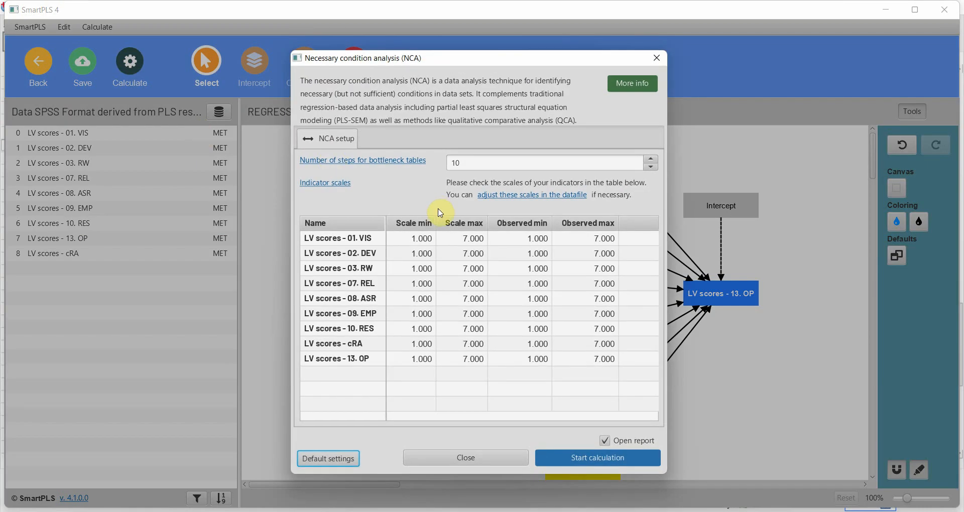
click(578, 458)
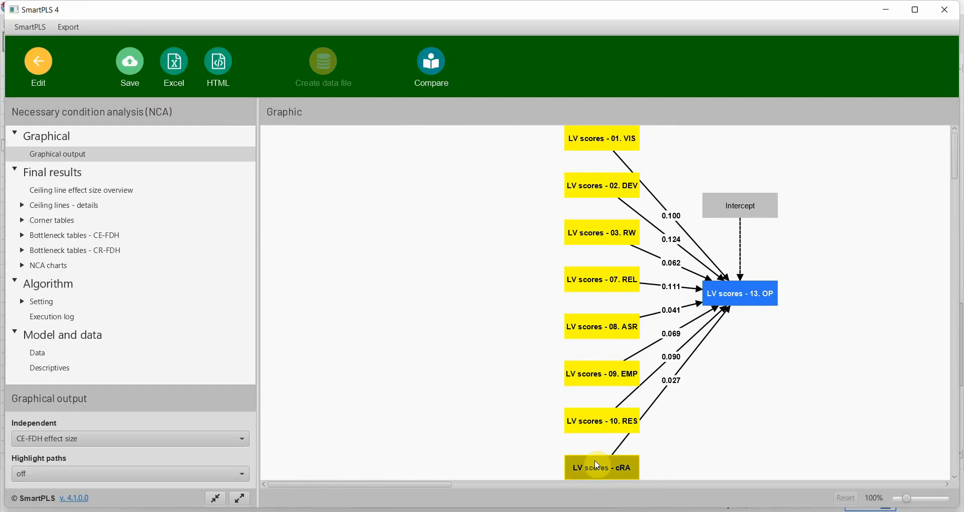
click(86, 193)
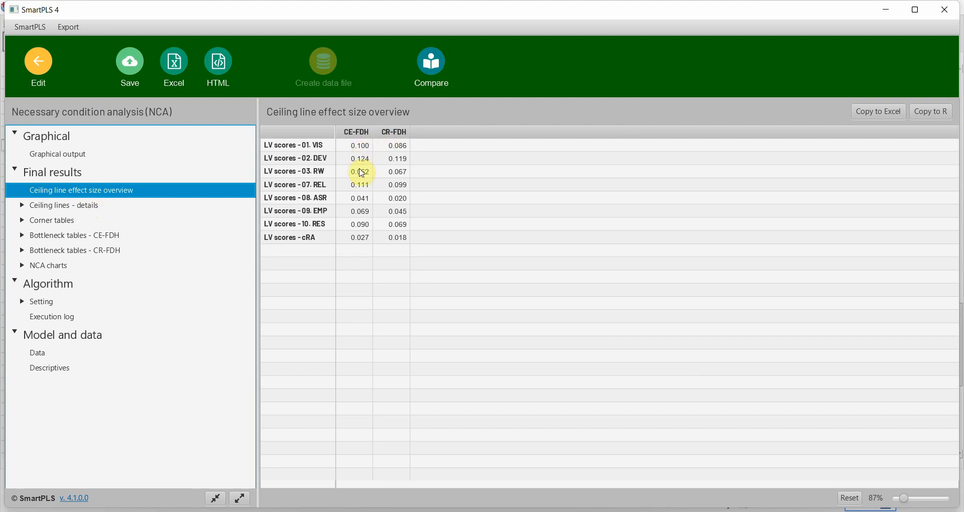
Review the cRA effect size and its value in the 100% row of the CE-FDH bottleneck table
click(356, 241)
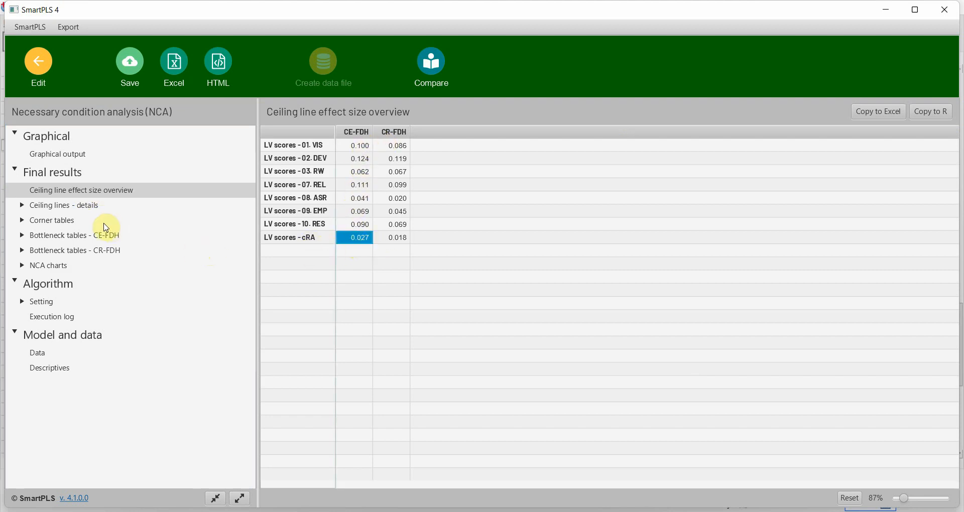
click(75, 239)
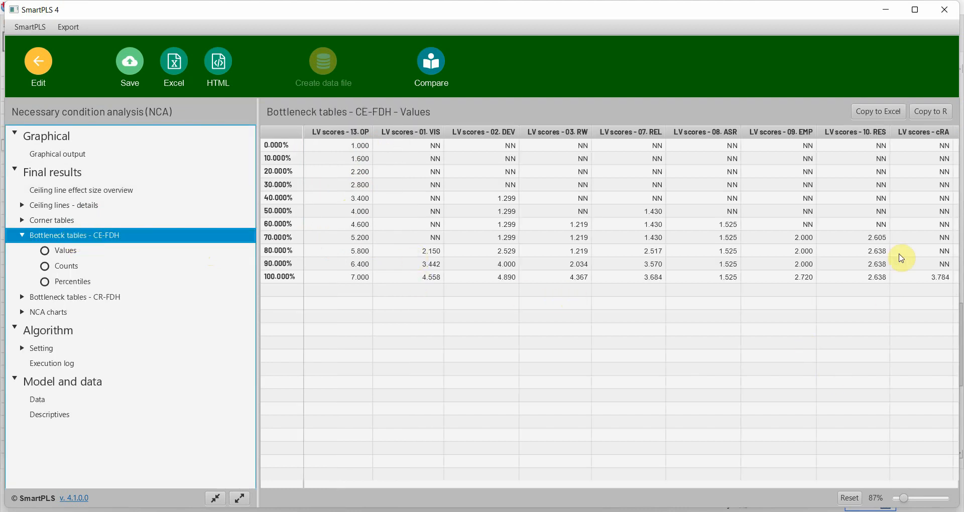
click(924, 280)
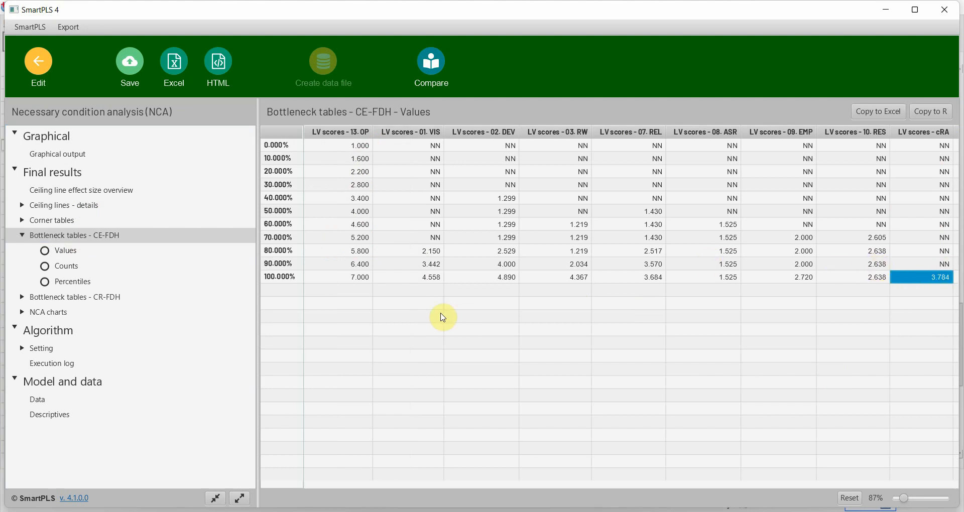
click(280, 277)
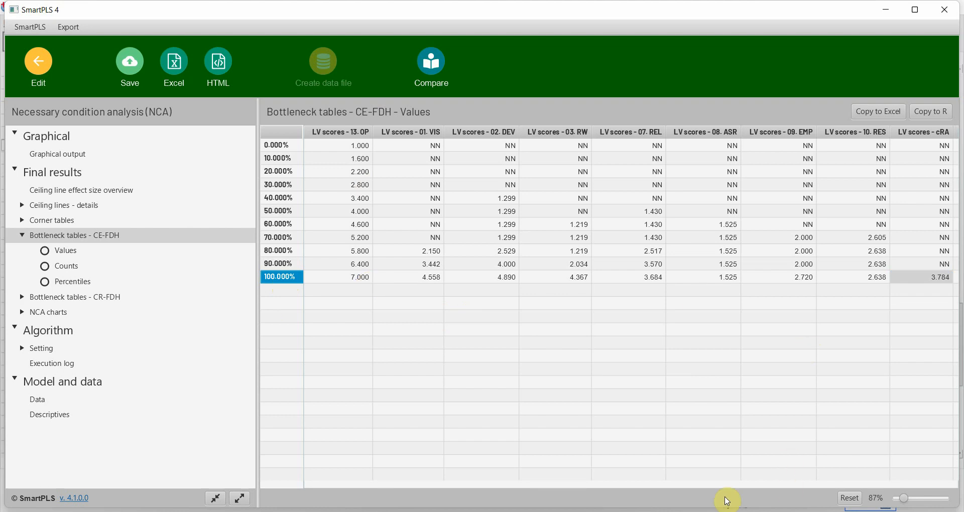
Return to the NCA model and run the NCA permutation with 10000 permutations, 0.05 significance level and a fixed seed
click(39, 72)
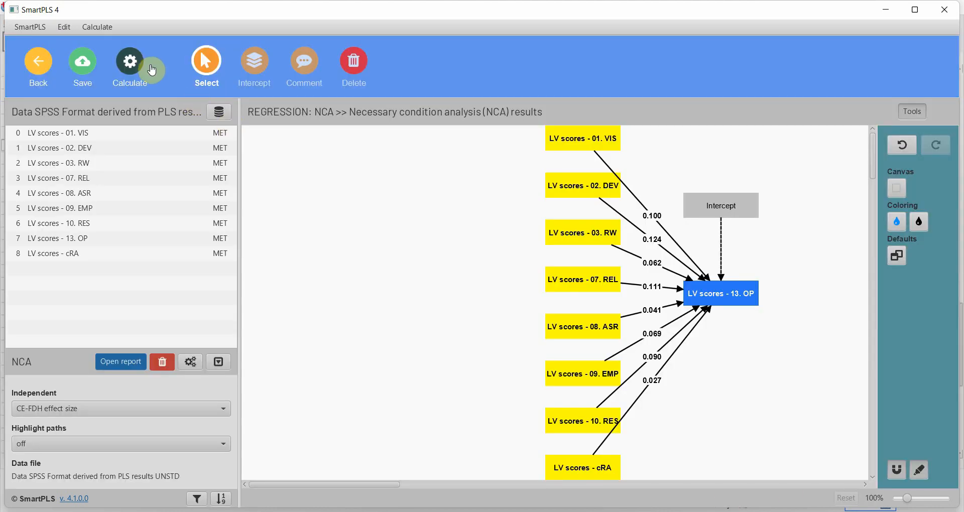
click(132, 68)
click(160, 150)
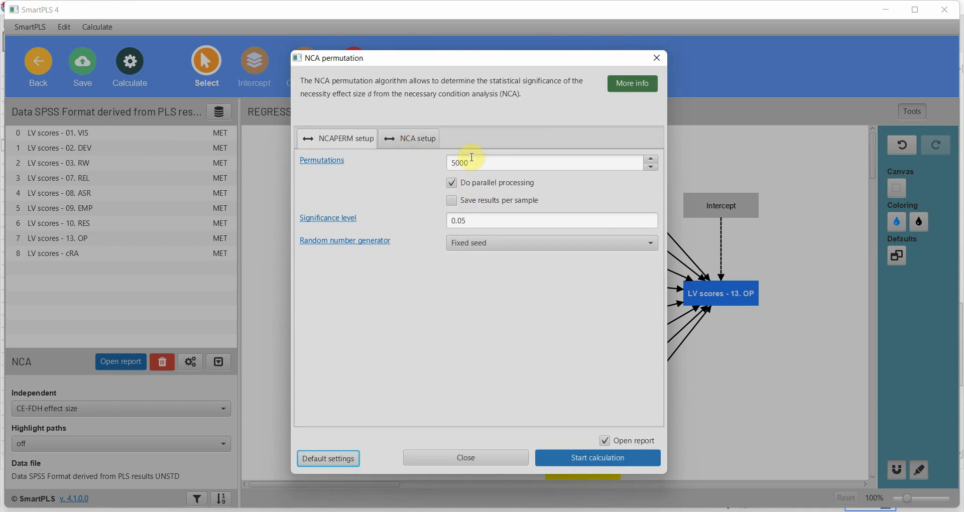
click(417, 150)
click(346, 138)
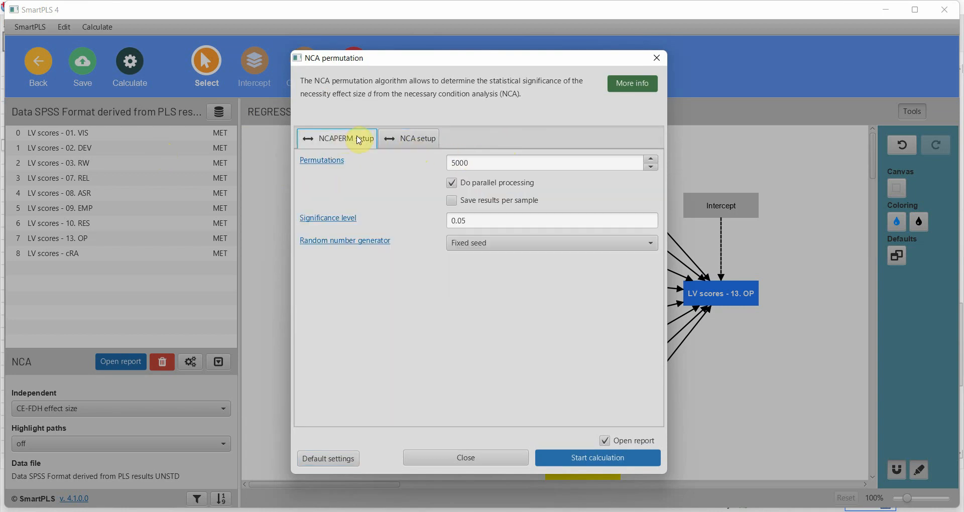
click(515, 162)
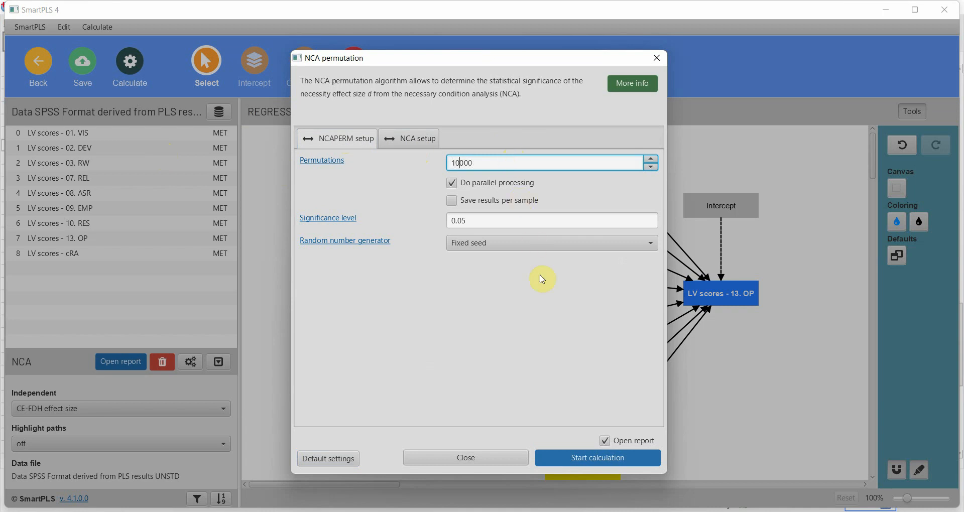
click(582, 459)
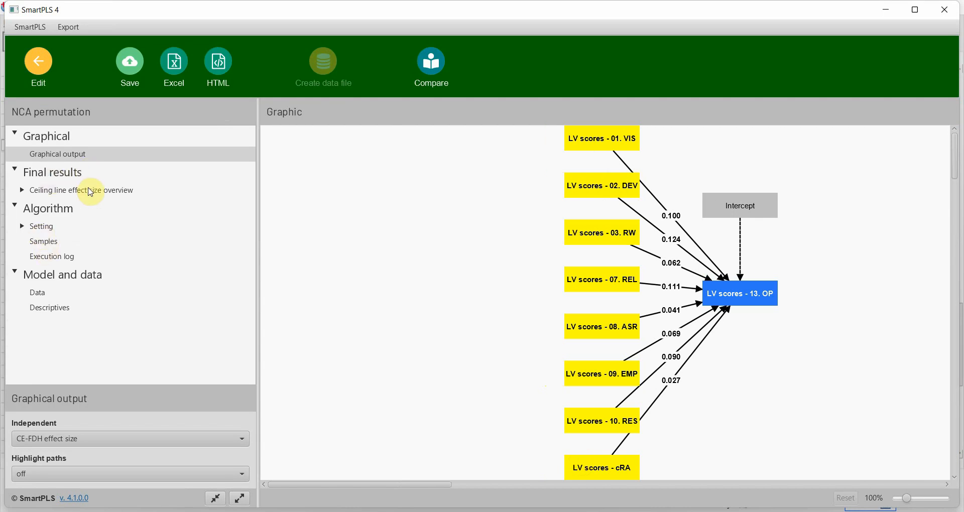
Check the CE-FDH permutation p value for cRA, return to the model and switch to the PowerPoint presentation
click(91, 191)
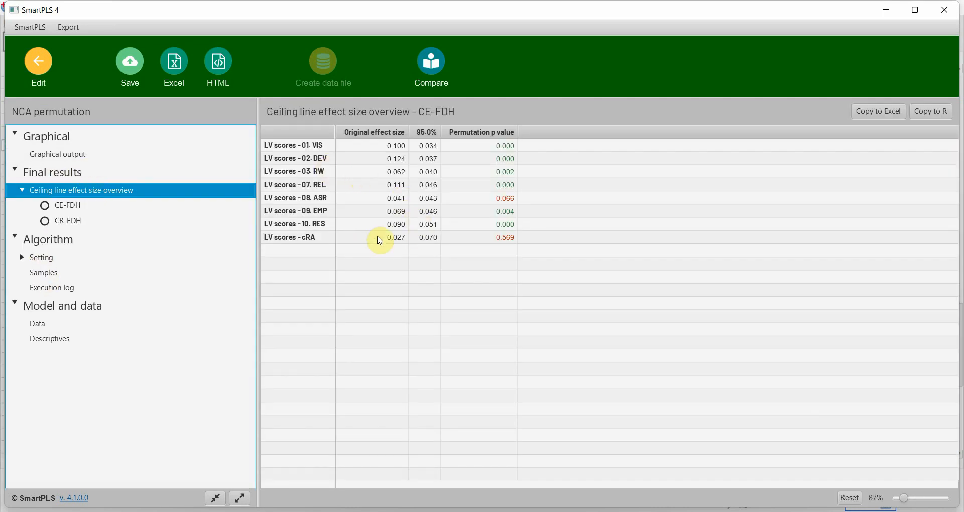
click(502, 238)
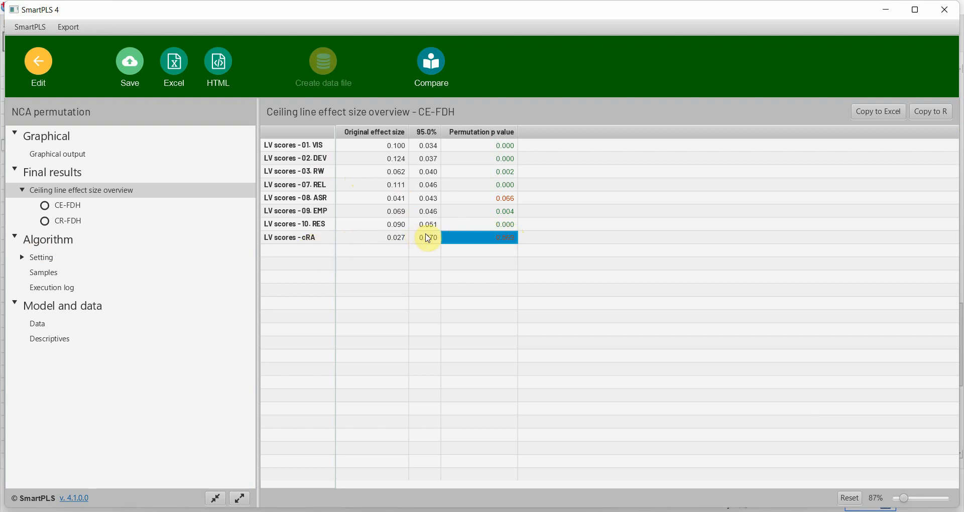
click(38, 61)
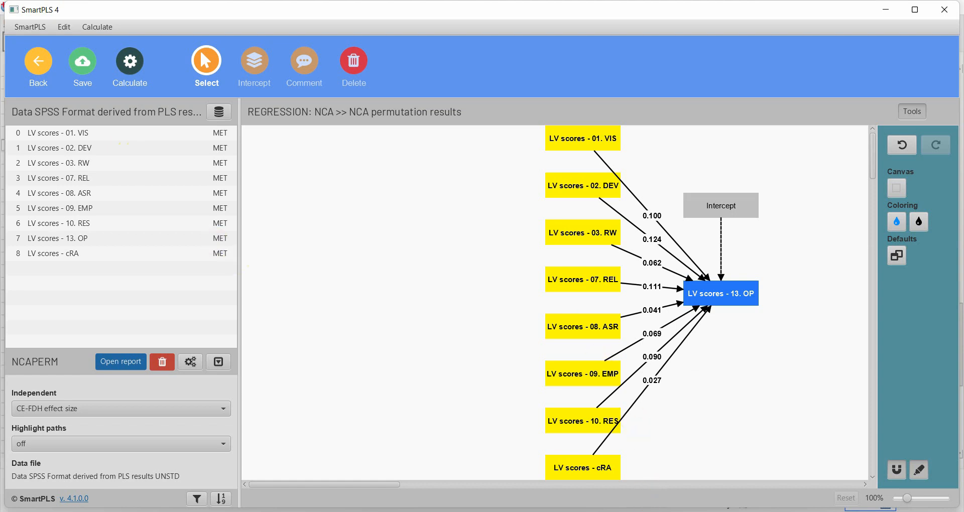
mouse_move(637, 510)
click(637, 485)
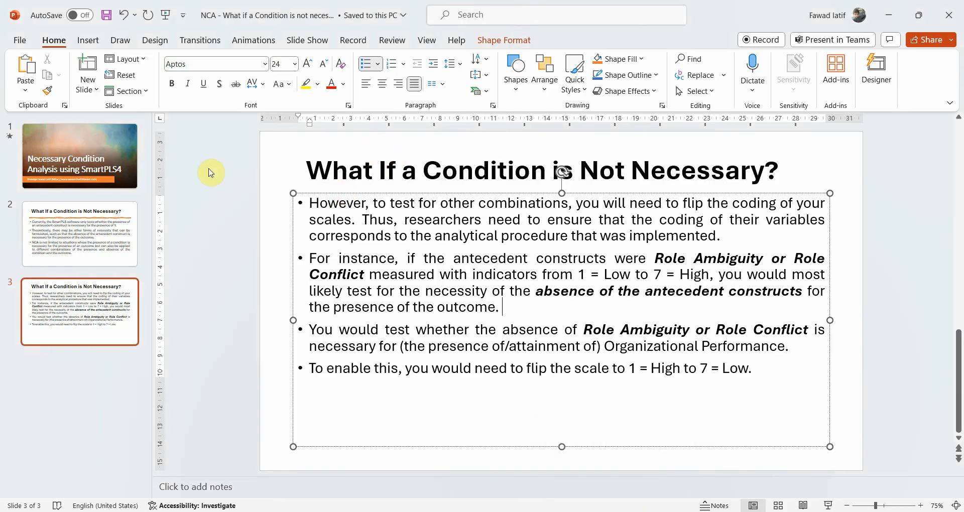
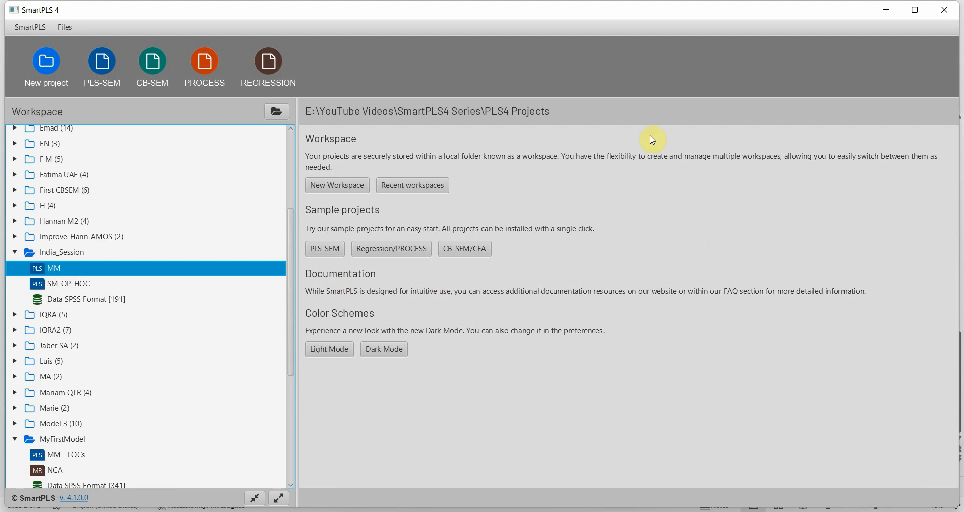
Open the MM model in the India_Session project, go over its predictor, mediator and outcome constructs, and save it
double_click(113, 273)
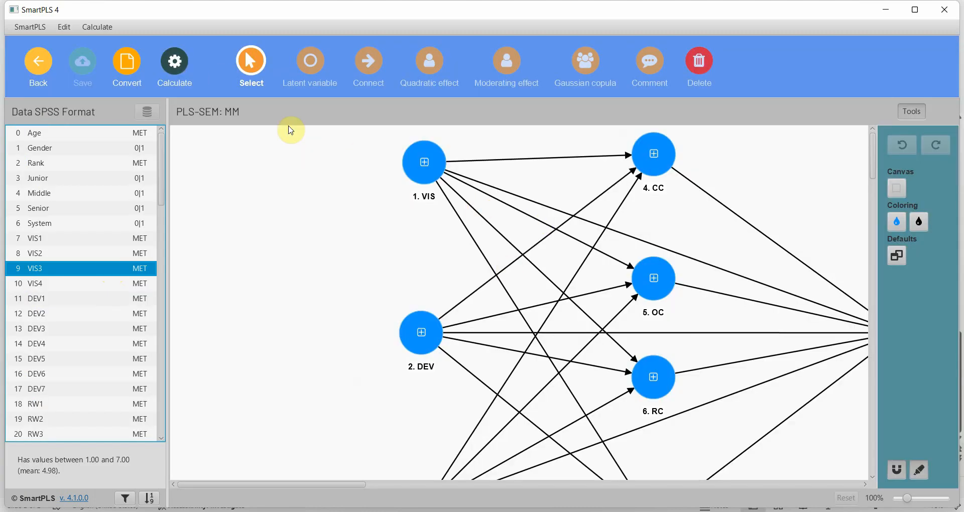
drag(906, 498, 904, 498)
drag(345, 133, 400, 460)
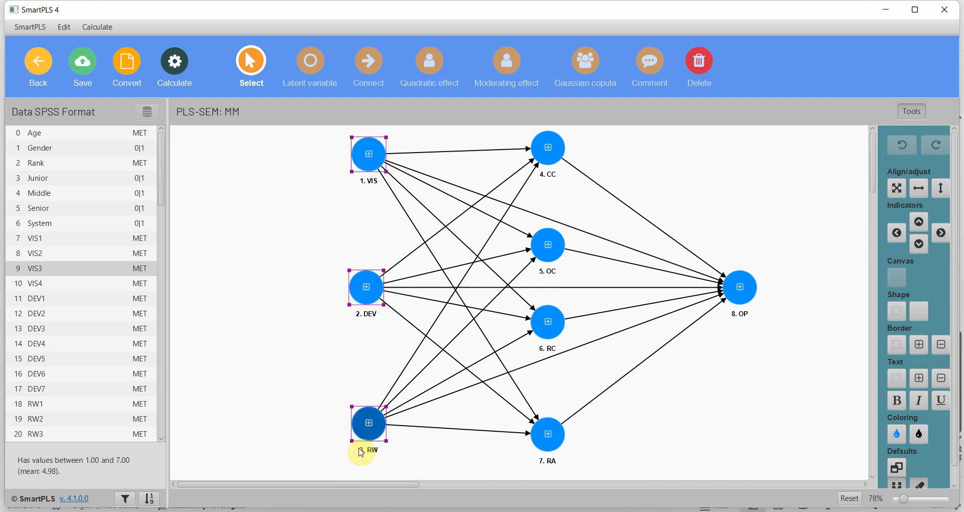
drag(518, 128, 577, 474)
drag(695, 200, 824, 374)
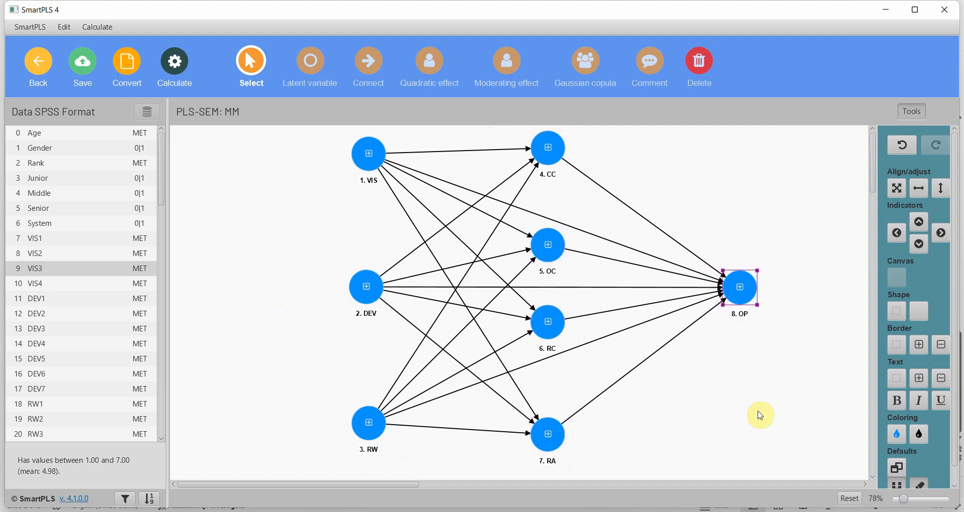
drag(340, 128, 404, 457)
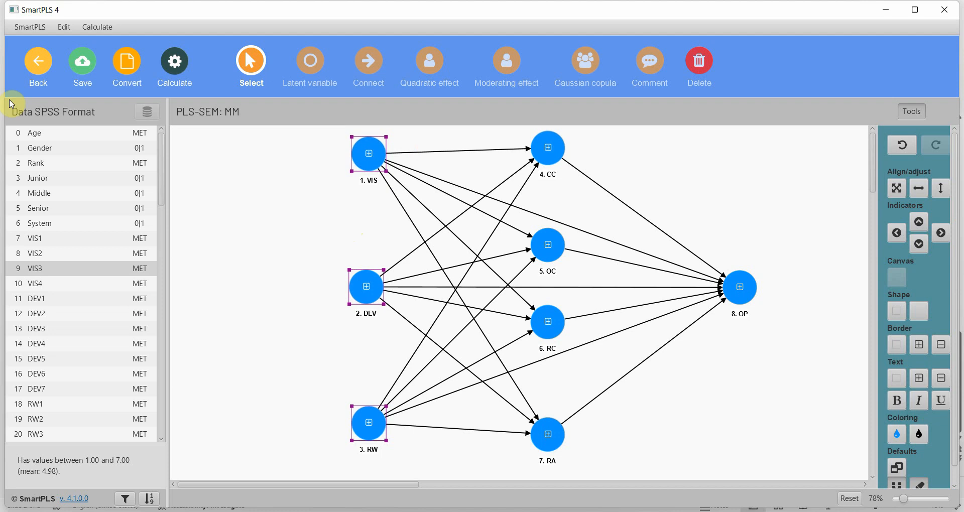
click(87, 70)
Run the PLS-SEM algorithm on the MM model with the Path weighting scheme, Unstandardized results and Default initial weight
click(174, 63)
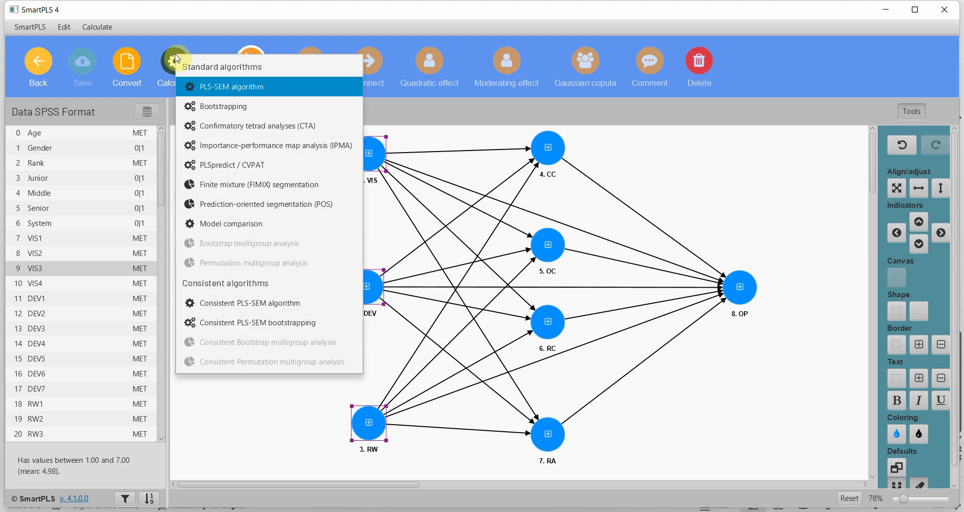
click(250, 87)
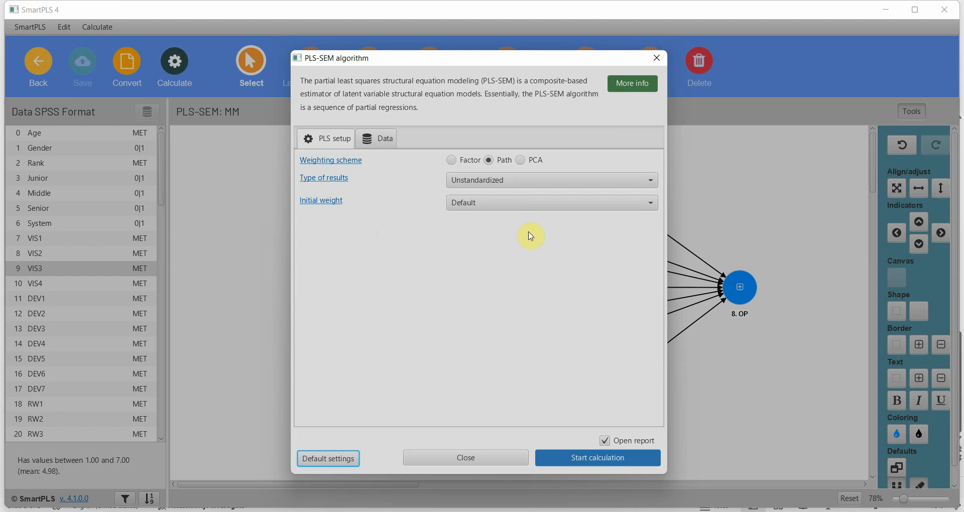
click(381, 143)
click(336, 138)
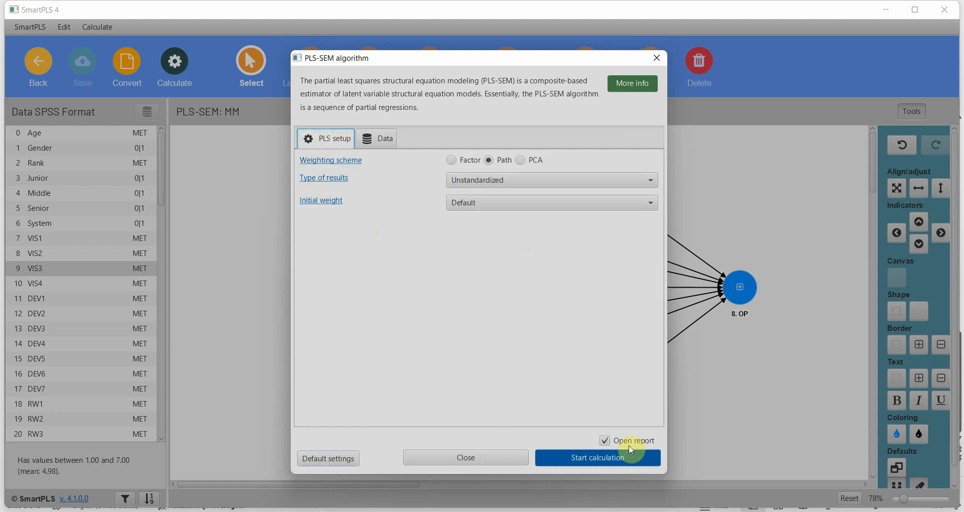
click(623, 458)
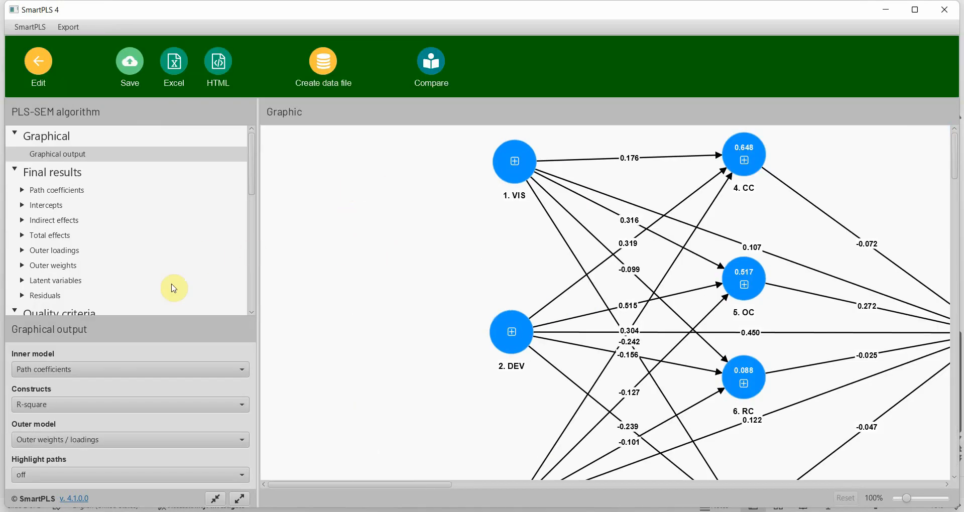
Create data file "Data SPSS Format derived from PLS results UNSTD" in India_Session with manifest and latent variable scores, excluding Other, overriding the existing file
click(51, 285)
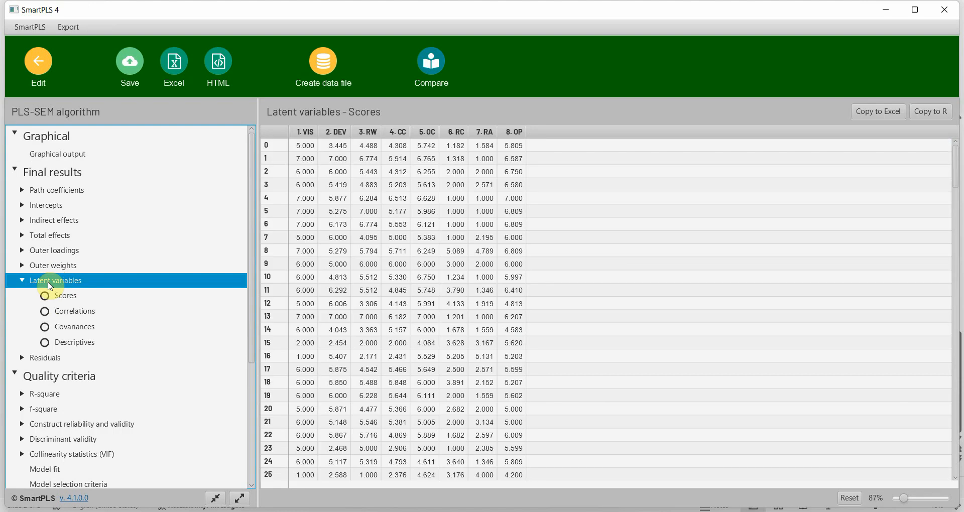
click(293, 56)
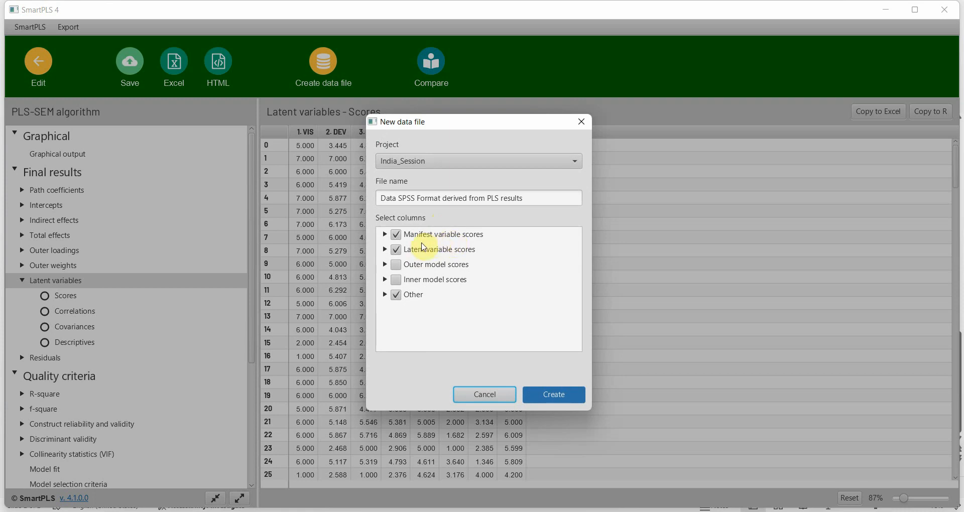
click(397, 298)
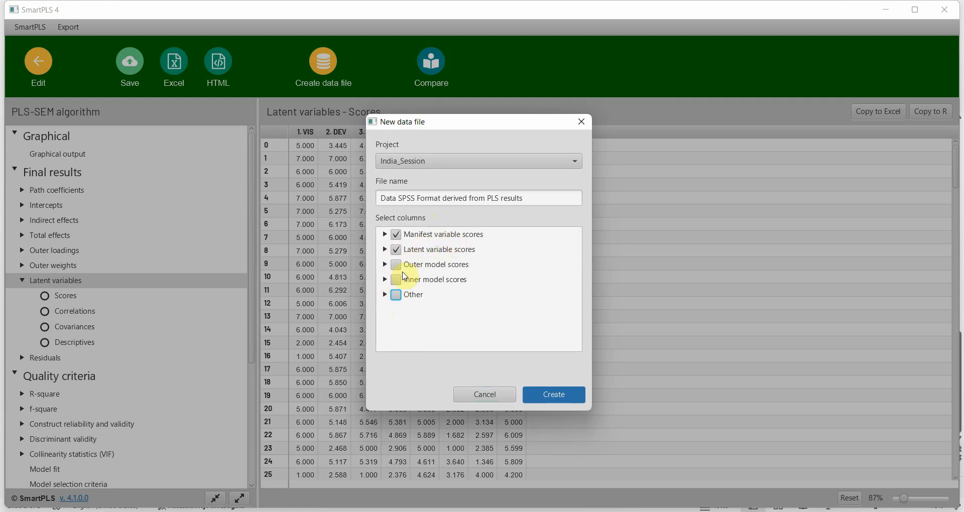
click(534, 198)
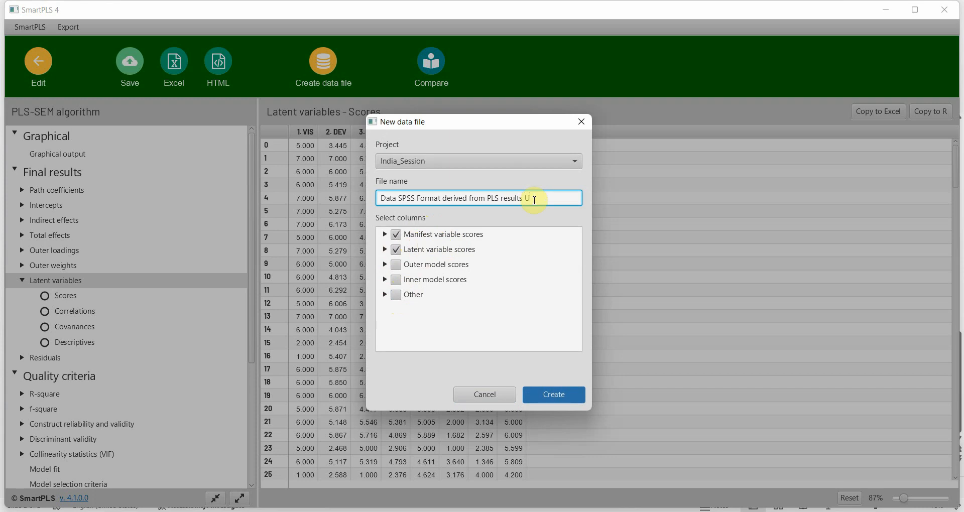
text(UnSTD)
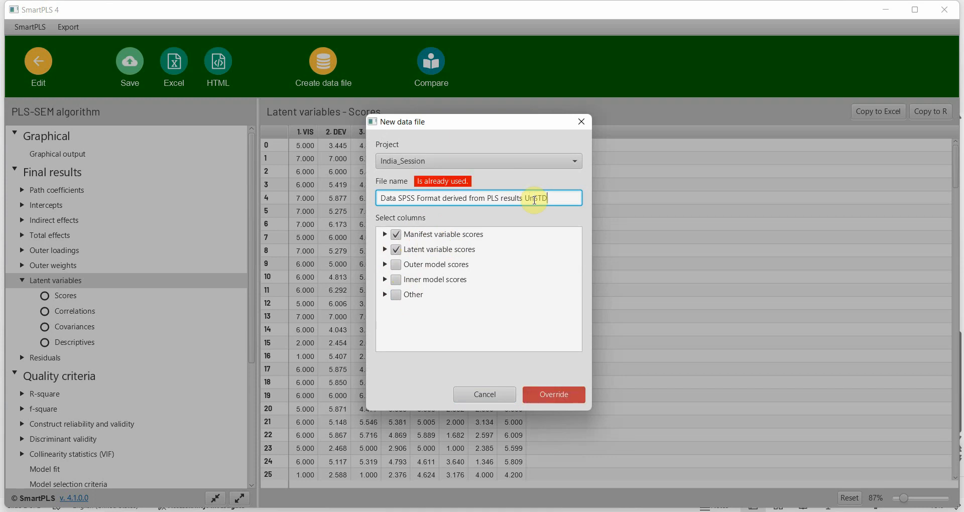
click(533, 198)
key(BackSpace)
text(N)
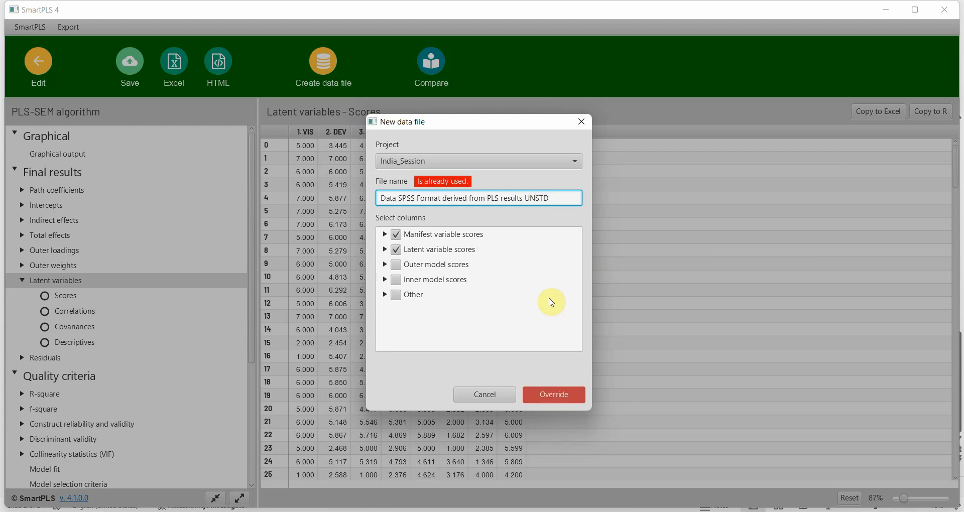
click(558, 394)
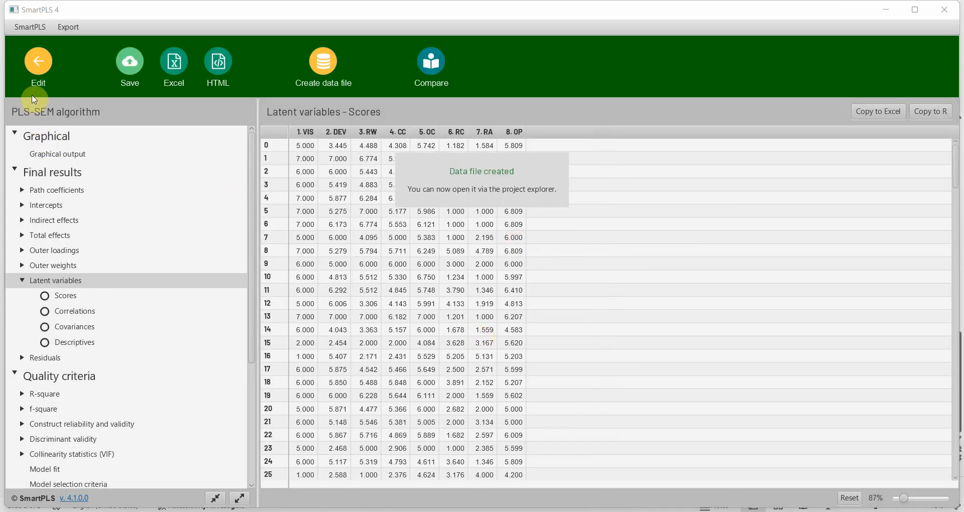
Return to the workspace and open the SM_OP_HOC model in the India_Session project
click(37, 65)
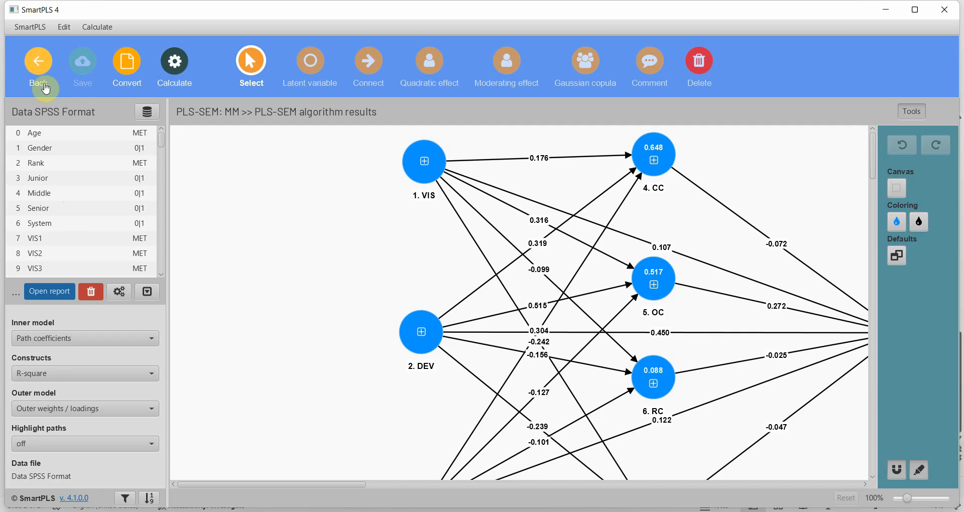
click(39, 65)
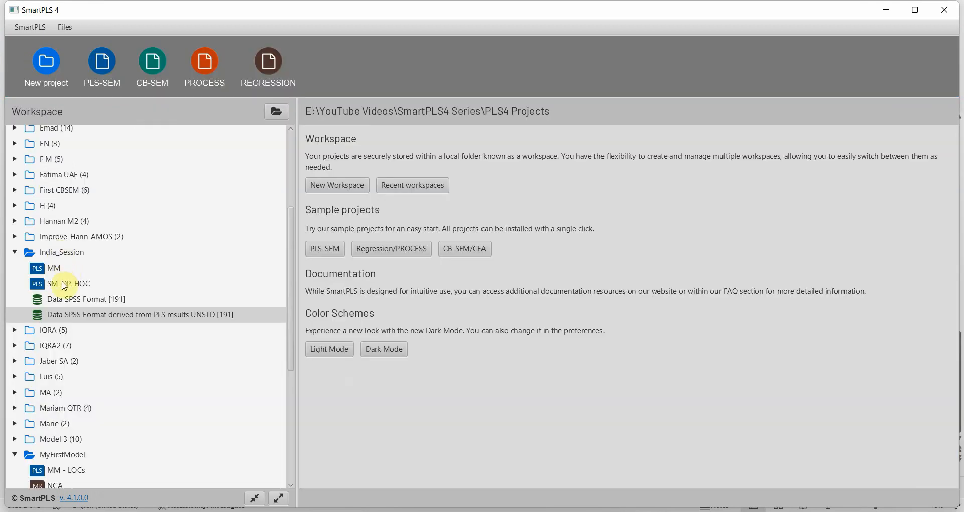
click(65, 286)
double_click(65, 286)
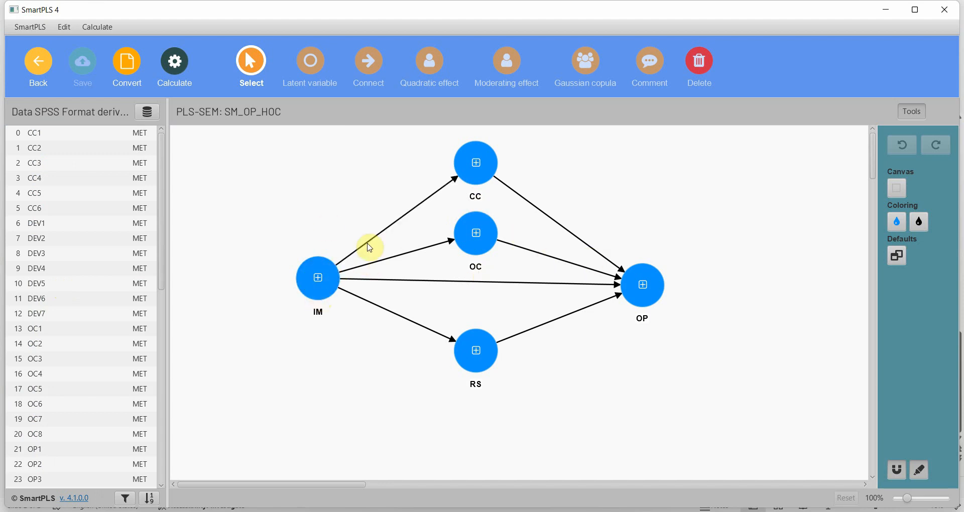
Delete the IM construct from SM_OP_HOC and select the data file "Data SPSS Format derived from PLS results UNSTD"
drag(287, 237, 361, 336)
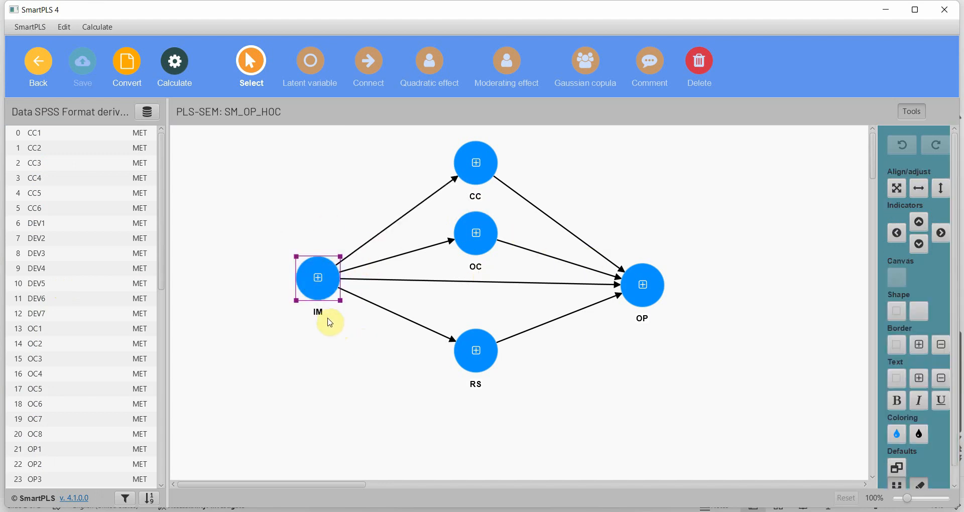
key(Delete)
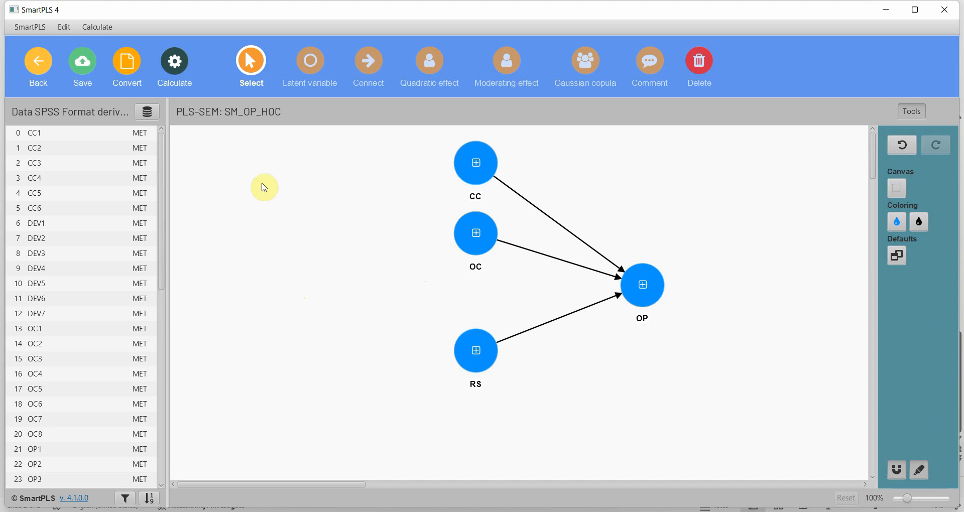
click(147, 112)
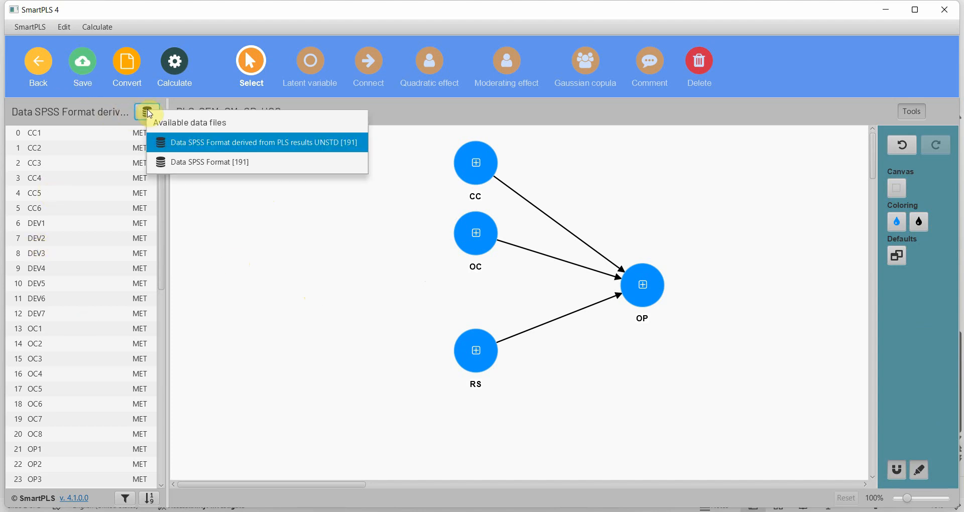
click(233, 142)
Create an IM construct from the LV scores of VIS, DEV and RW and invert its measurement model to formative
drag(161, 181, 164, 402)
click(75, 376)
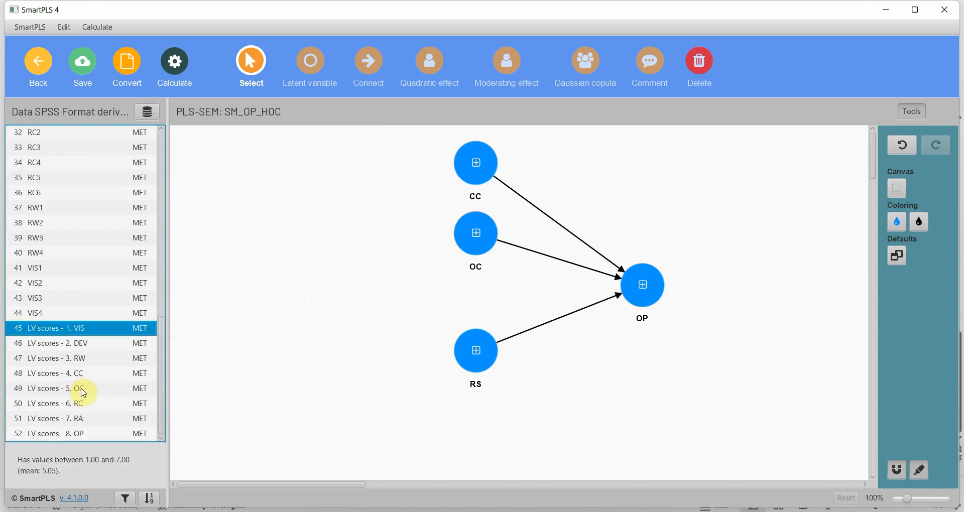
ctrl+click(96, 344)
ctrl+click(101, 357)
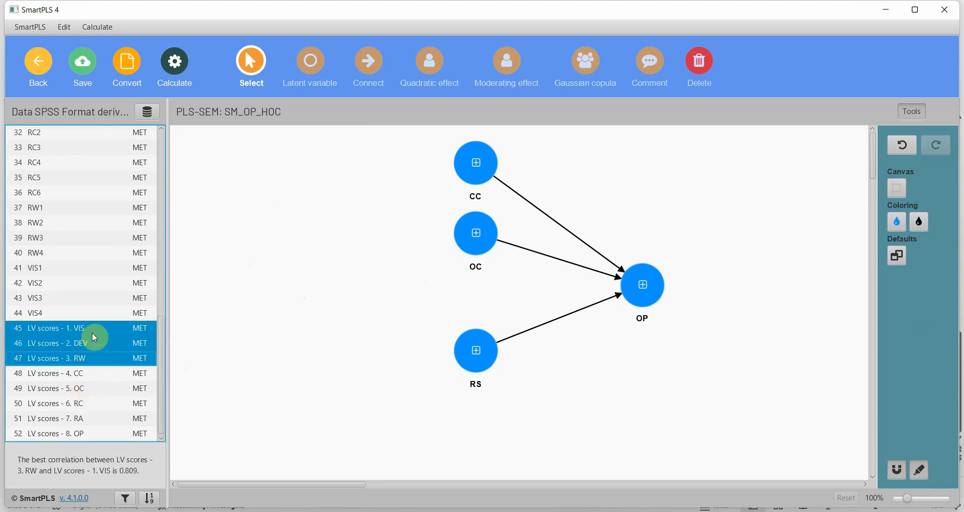
drag(92, 337, 213, 291)
key(ctrl+a)
text(IM)
key(Return)
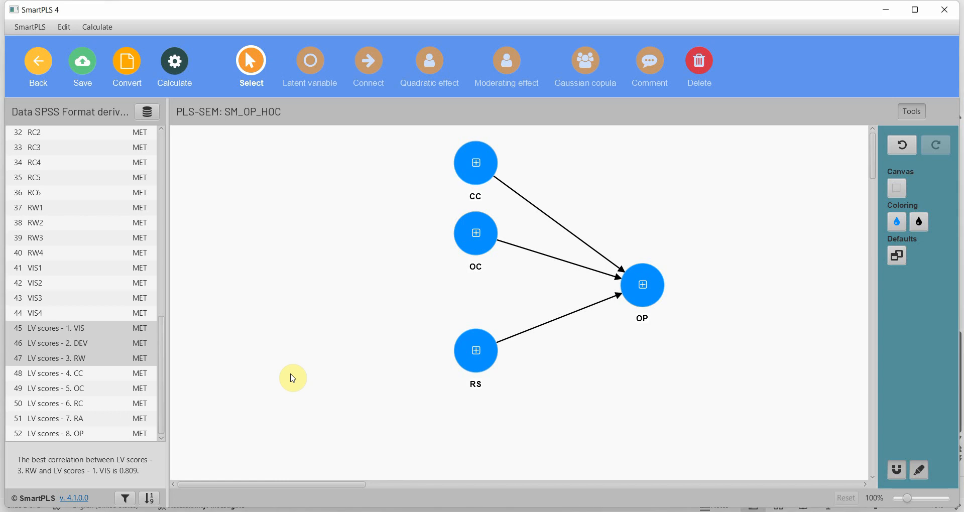
right_click(307, 262)
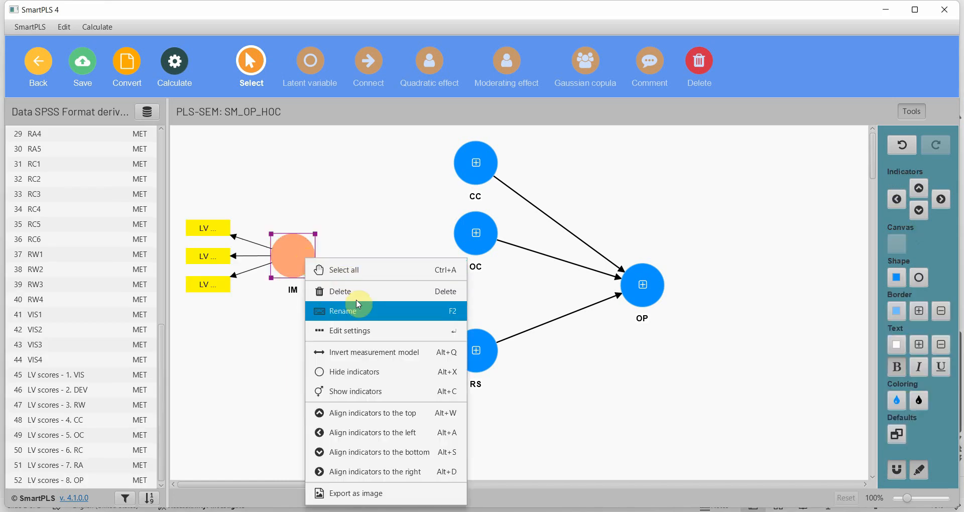
click(373, 360)
Connect IM to the CC, OC, RS and OP constructs
click(369, 62)
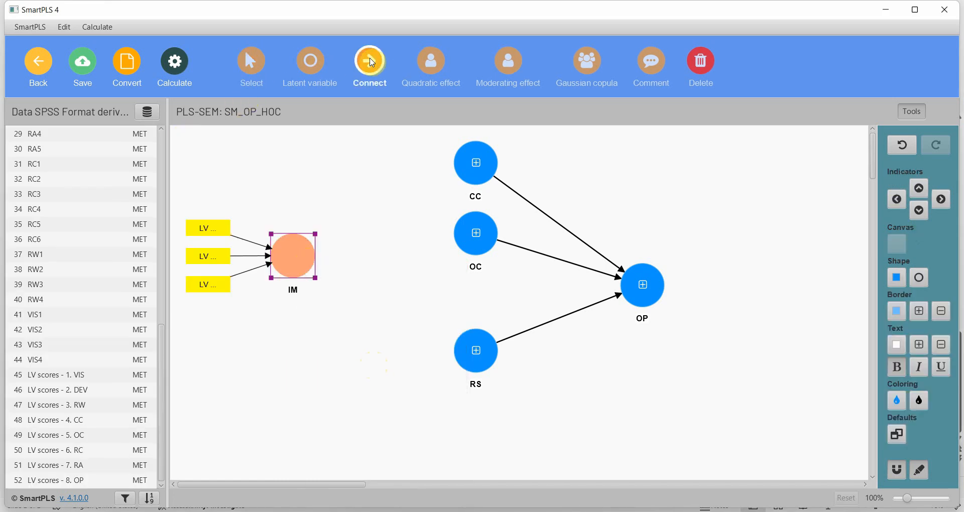
mouse_move(293, 256)
mouse_down()
mouse_move(650, 273)
mouse_move(641, 285)
mouse_up()
mouse_move(300, 258)
mouse_down()
mouse_move(475, 168)
mouse_move(454, 351)
mouse_up()
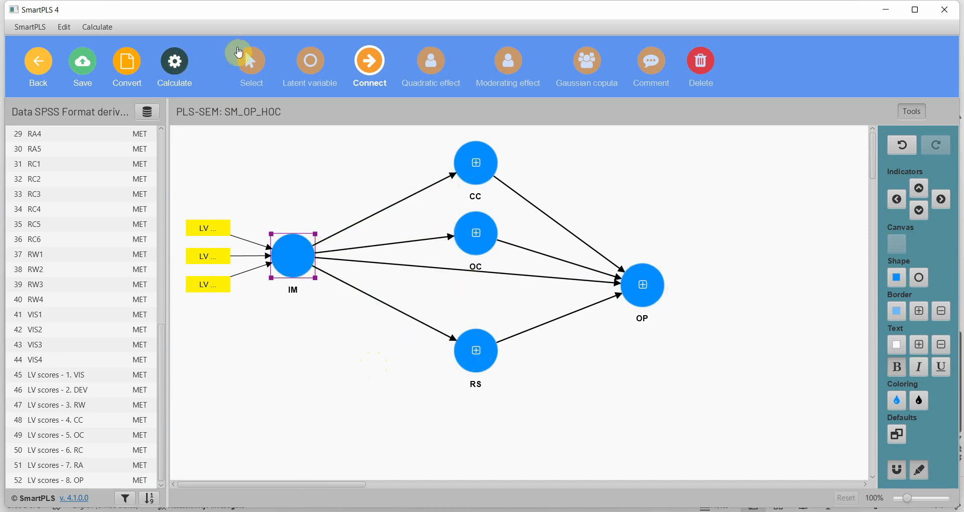
Move the IM construct level with OP and hide its indicators
click(247, 54)
click(285, 255)
drag(285, 260, 321, 285)
right_click(321, 287)
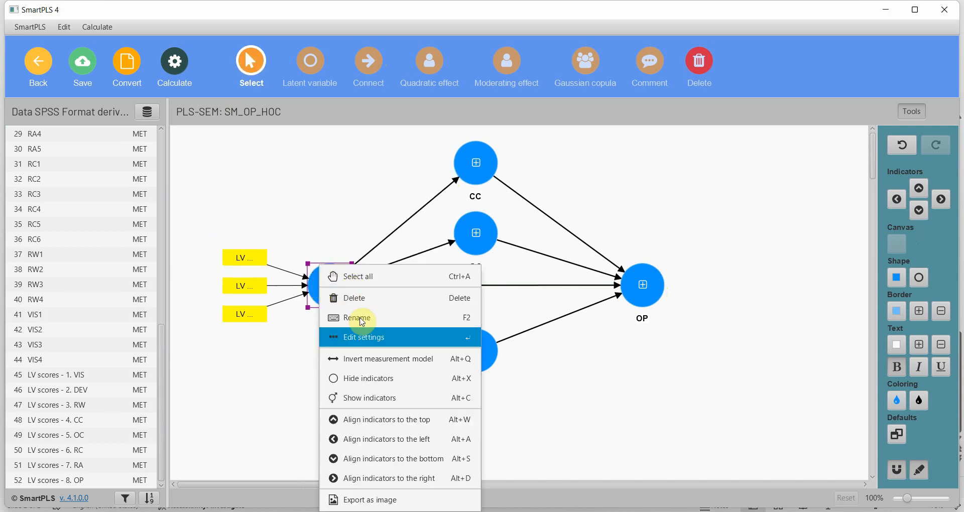
click(375, 382)
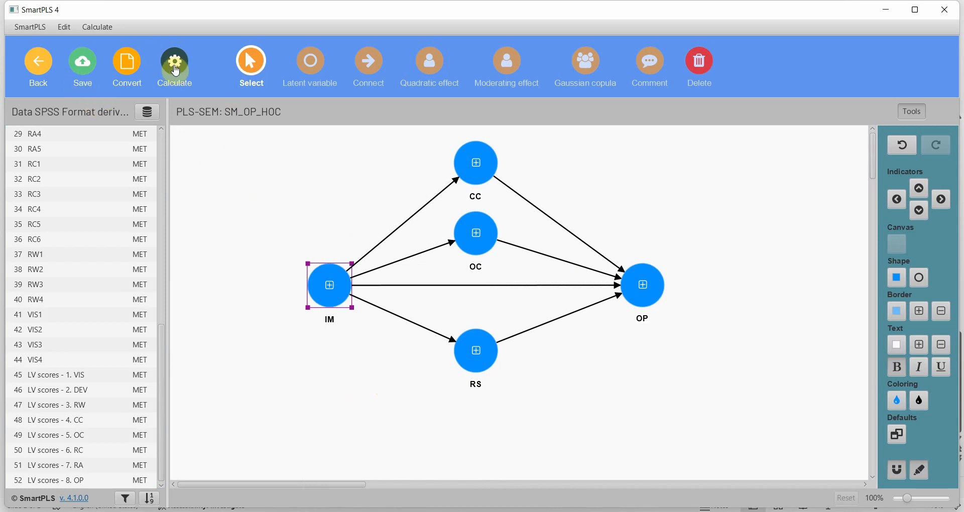
drag(286, 227, 394, 392)
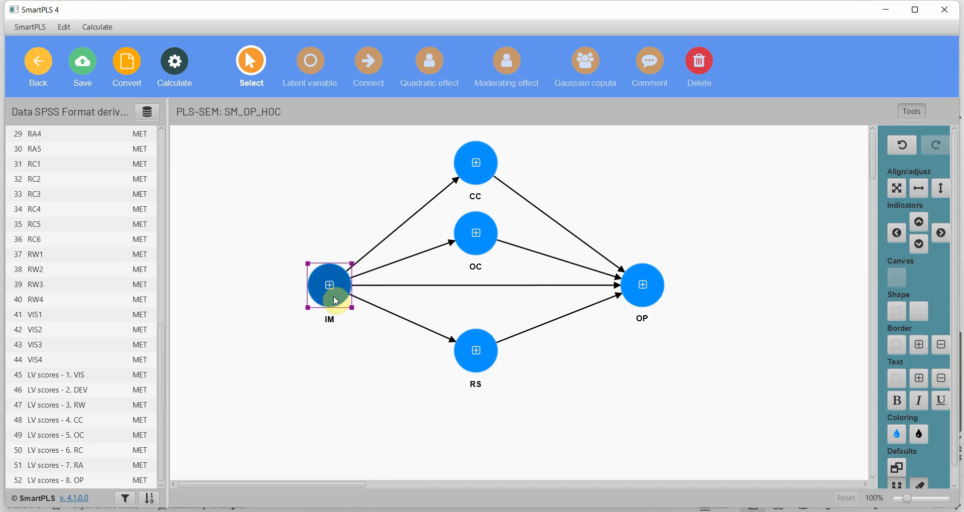
drag(282, 235, 384, 360)
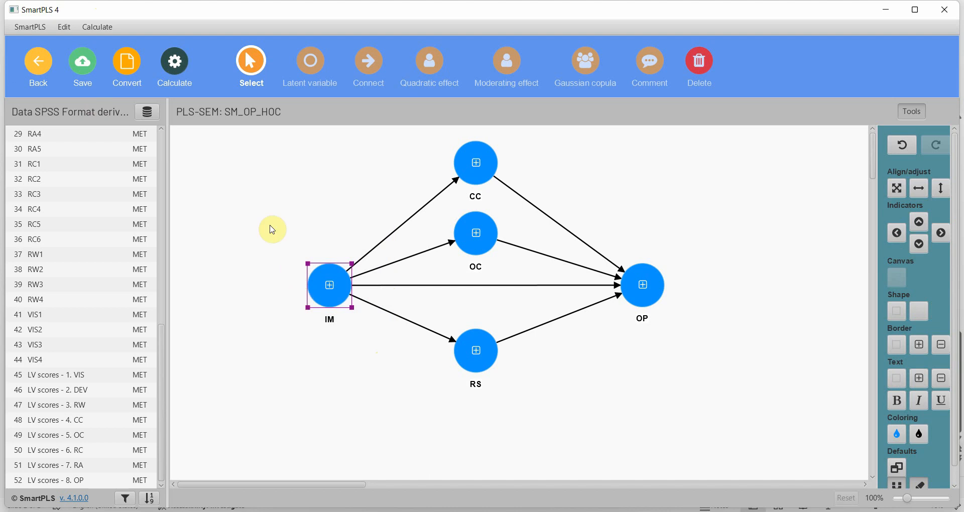
click(268, 206)
Run the PLS-SEM algorithm on SM_OP_HOC with the Path weighting scheme, Unstandardized results and Default initial weight
click(187, 59)
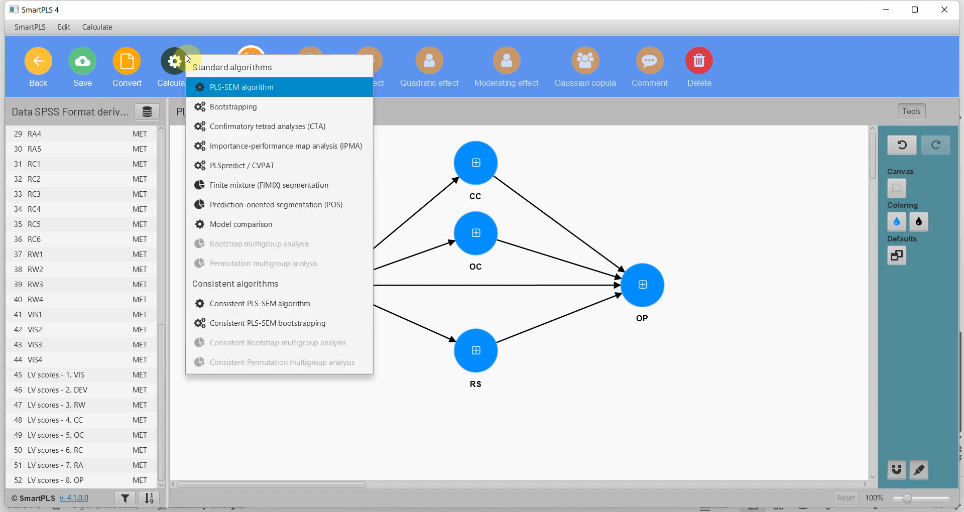
click(240, 86)
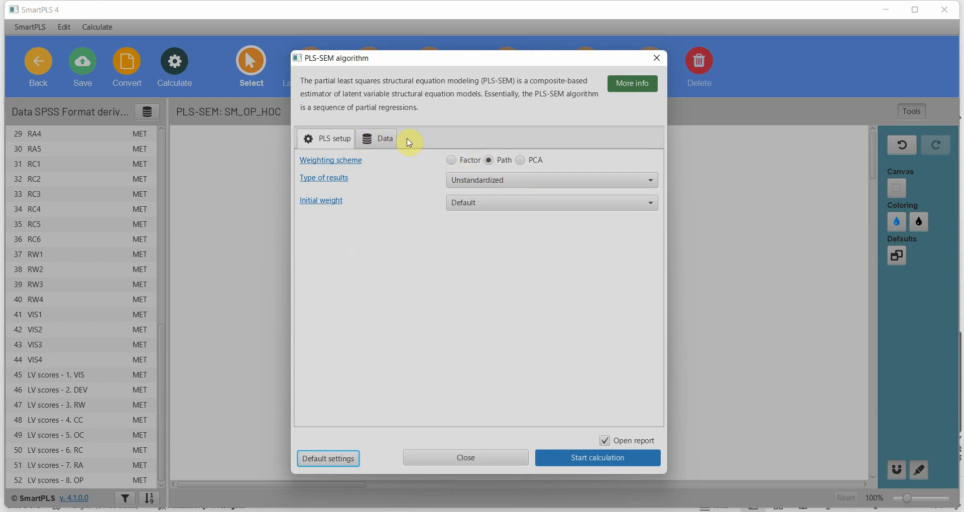
click(591, 459)
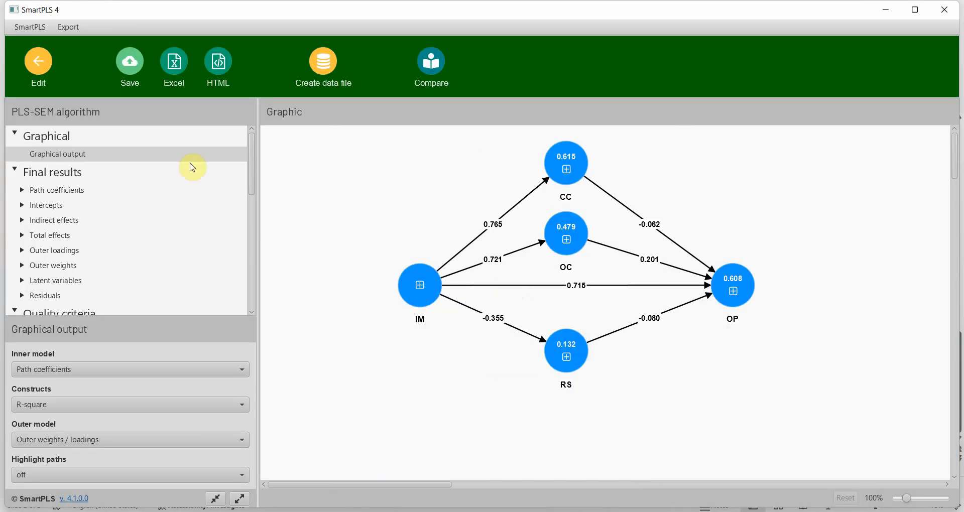
Create a data file in India_Session from these results under the suggested name, with manifest and latent variable scores and without Other
click(324, 64)
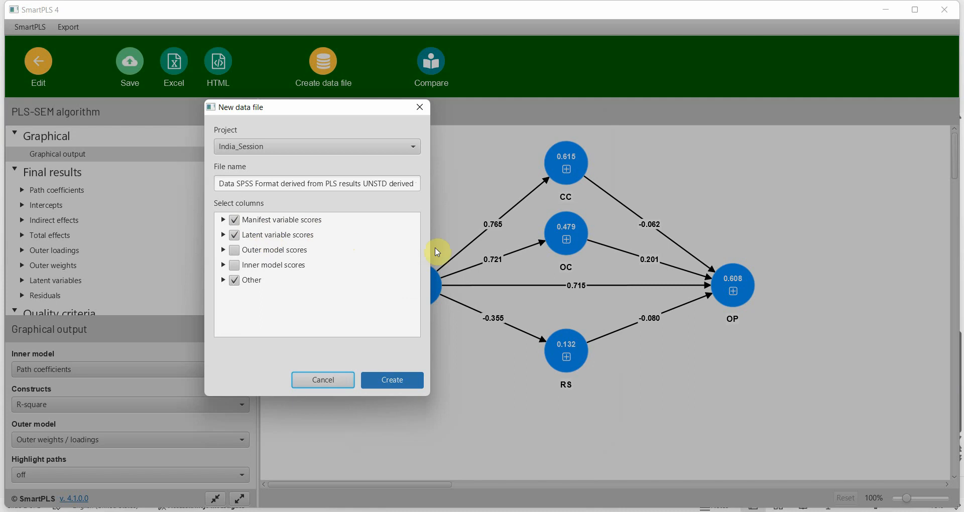
drag(352, 108, 215, 119)
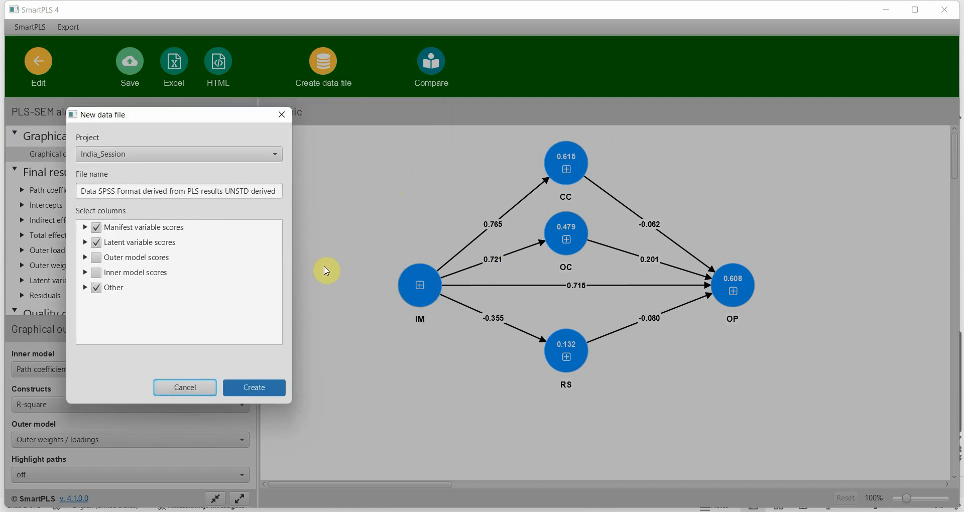
click(112, 288)
click(275, 390)
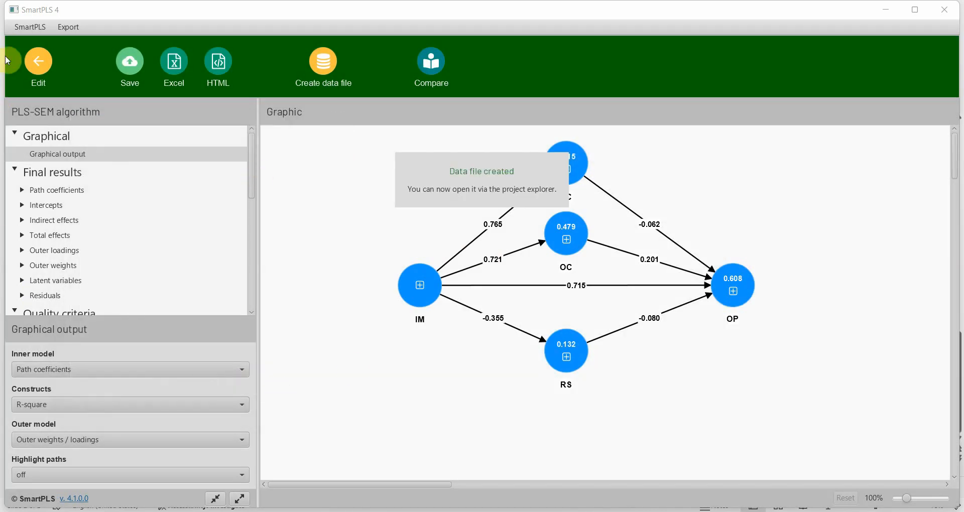
Leave the results and the SM_OP_HOC model for the workspace, saving the model changes
click(38, 60)
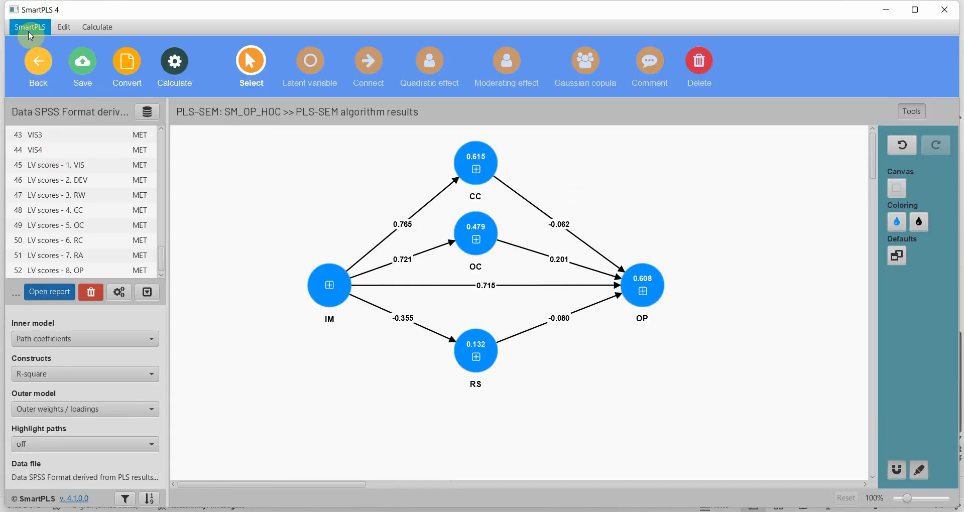
click(39, 61)
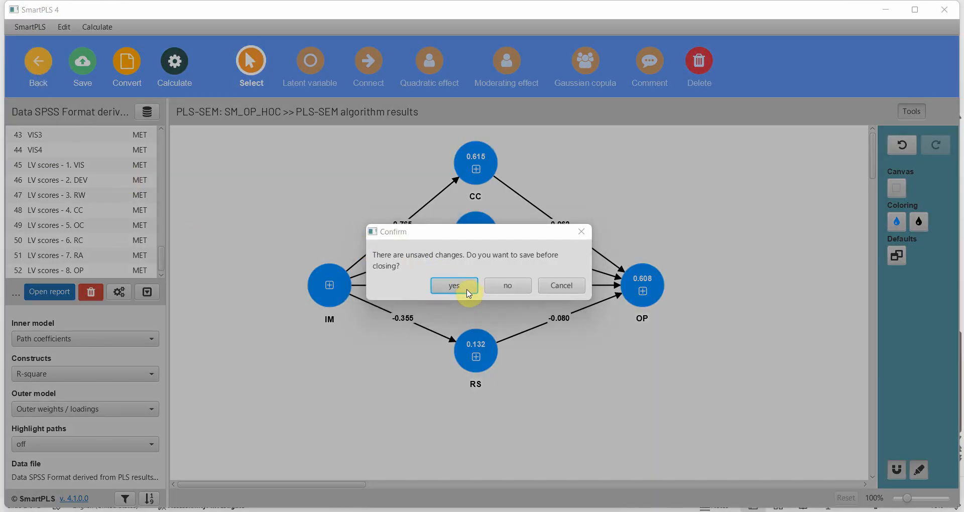
click(455, 286)
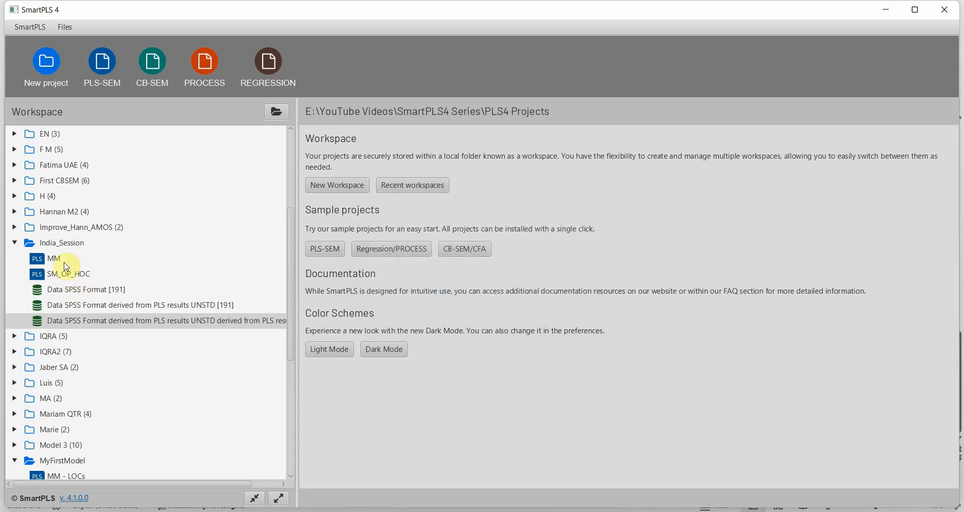
Create a REGRESSION model named NCA in the India_Session project
click(269, 68)
text(NCA)
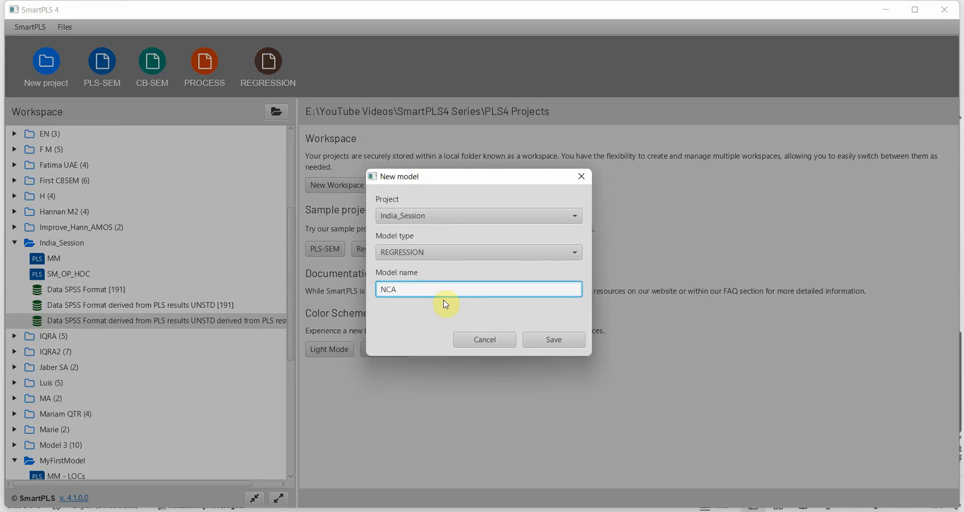
click(554, 339)
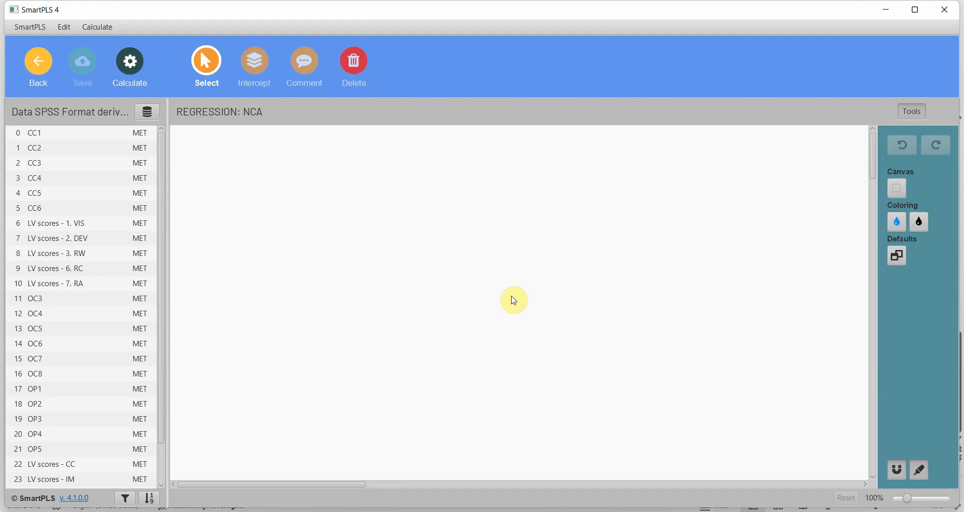
Place LV scores - OP on the NCA model canvas as the dependent variable
scroll(161, 206, down, 2)
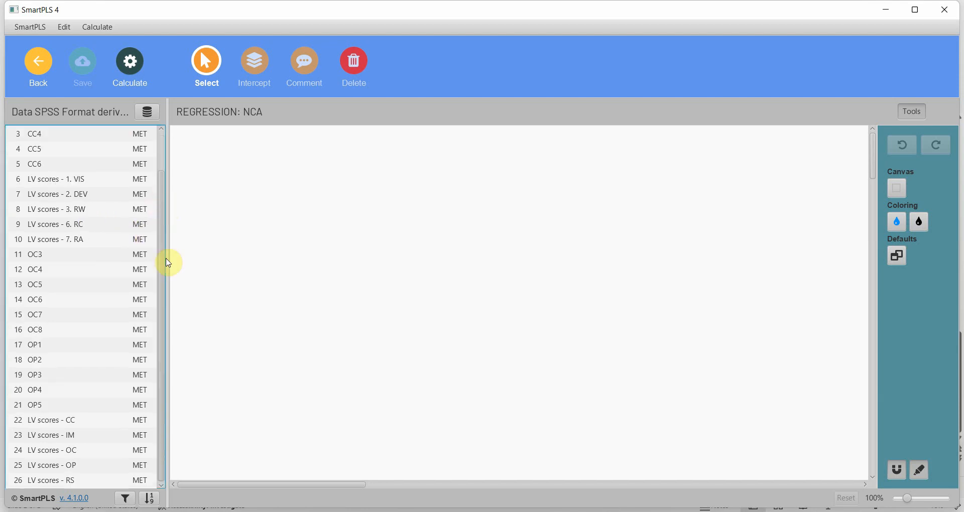
click(51, 473)
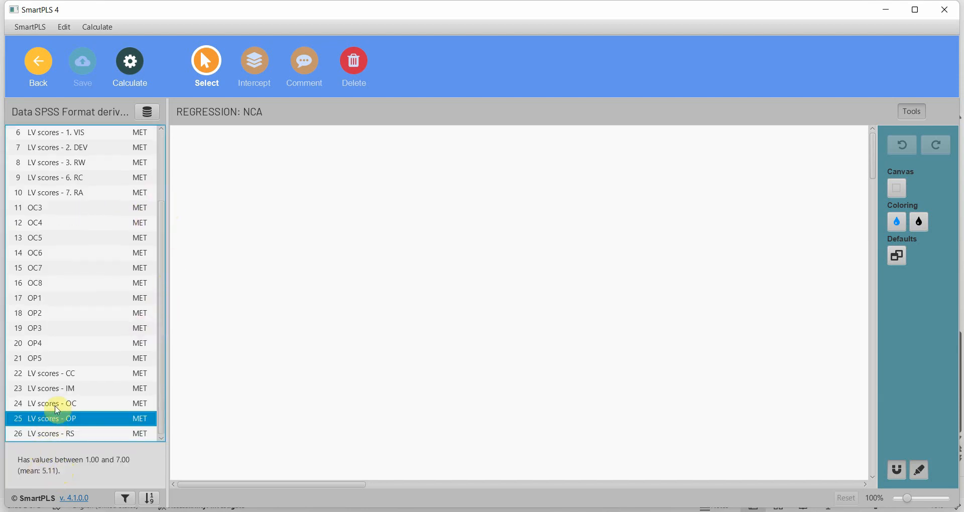
drag(59, 421, 672, 276)
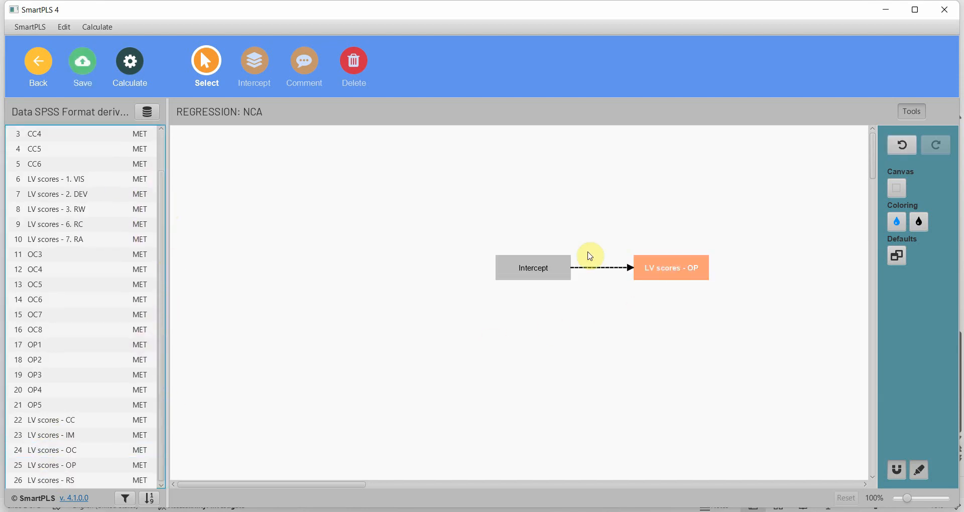
Add the LV scores of VIS, DEV, RW, CC and OC as predictors of LV scores - OP
click(30, 183)
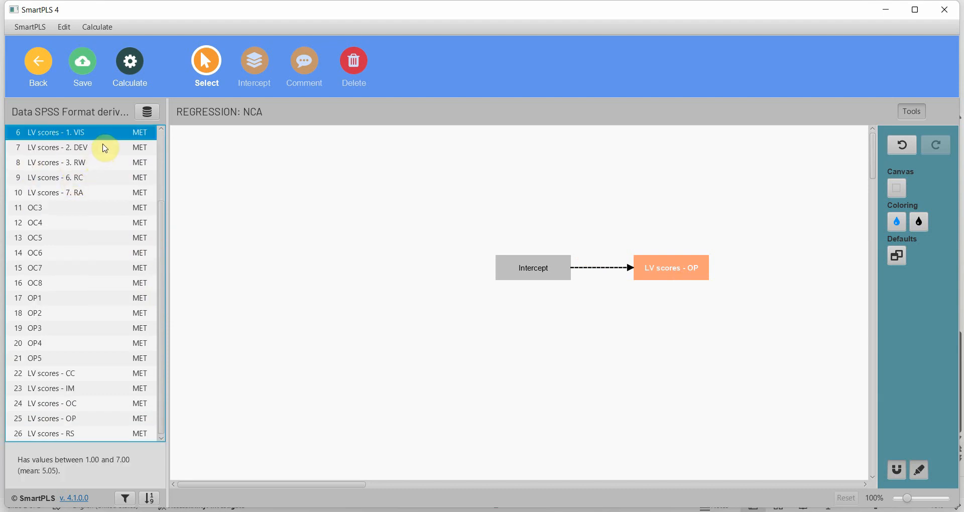
ctrl+click(86, 147)
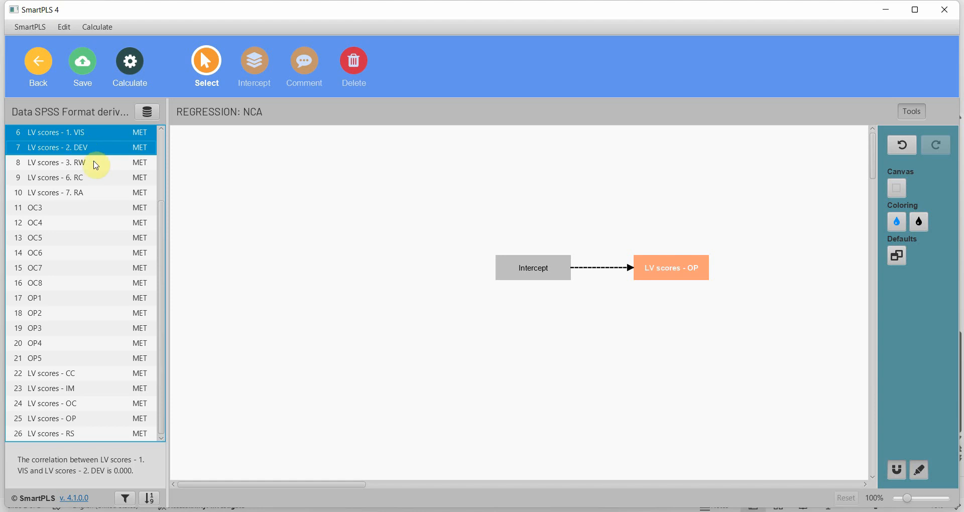
ctrl+click(96, 165)
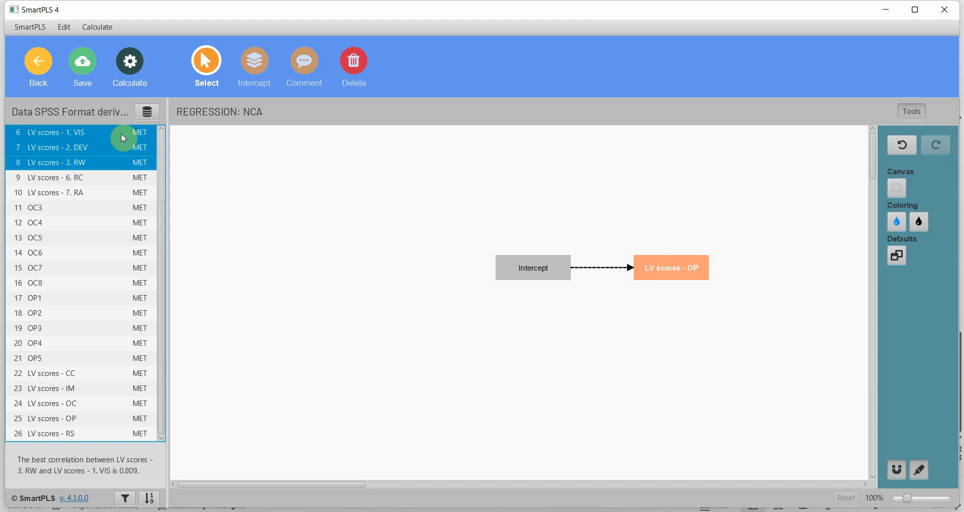
click(87, 133)
click(86, 146)
click(86, 160)
click(86, 133)
shift+click(89, 147)
shift+click(93, 163)
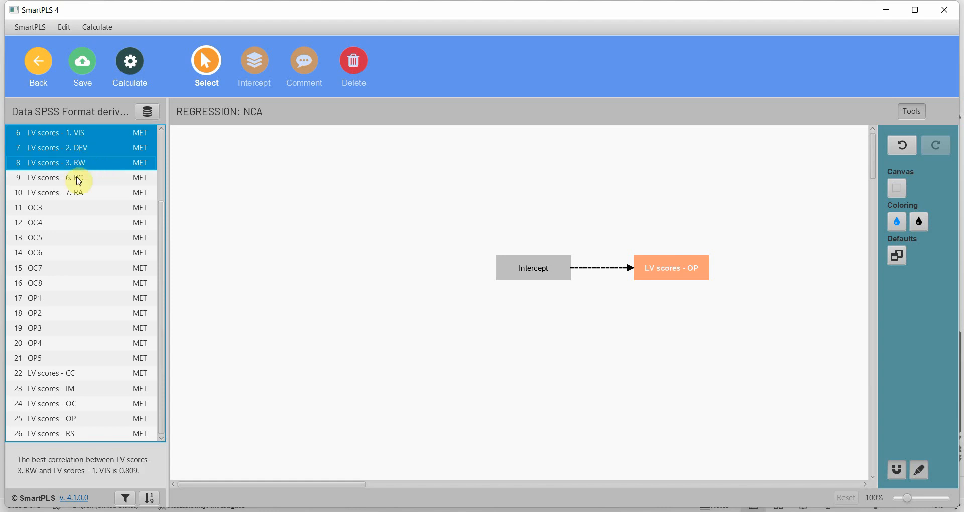
ctrl+click(73, 377)
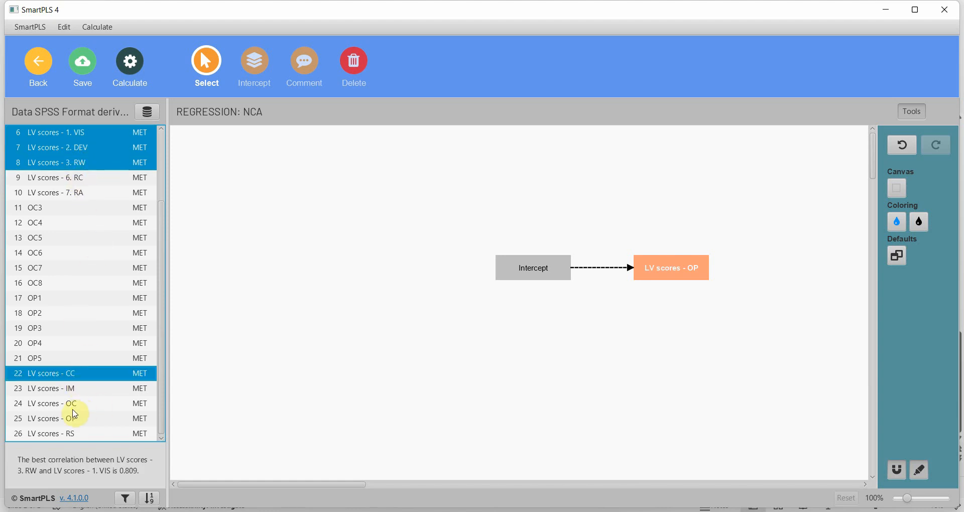
ctrl+click(96, 404)
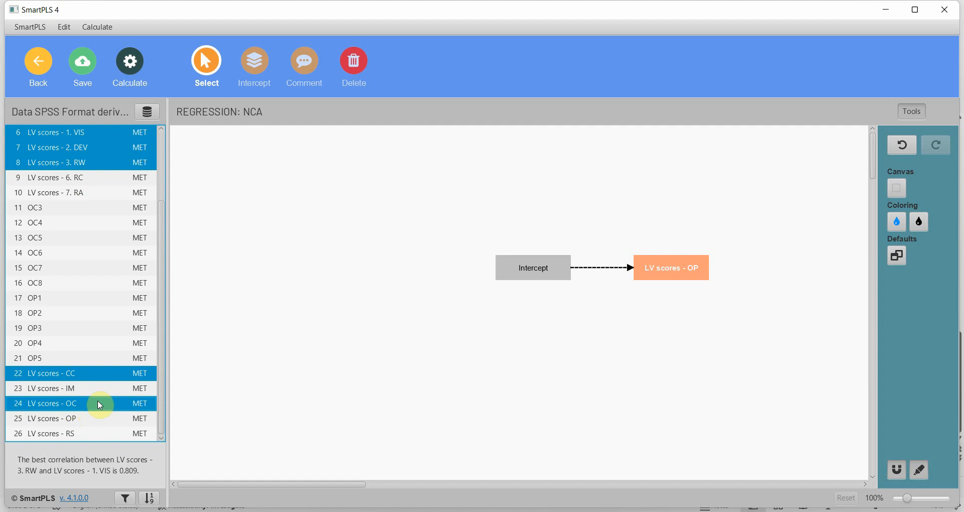
drag(100, 146, 672, 268)
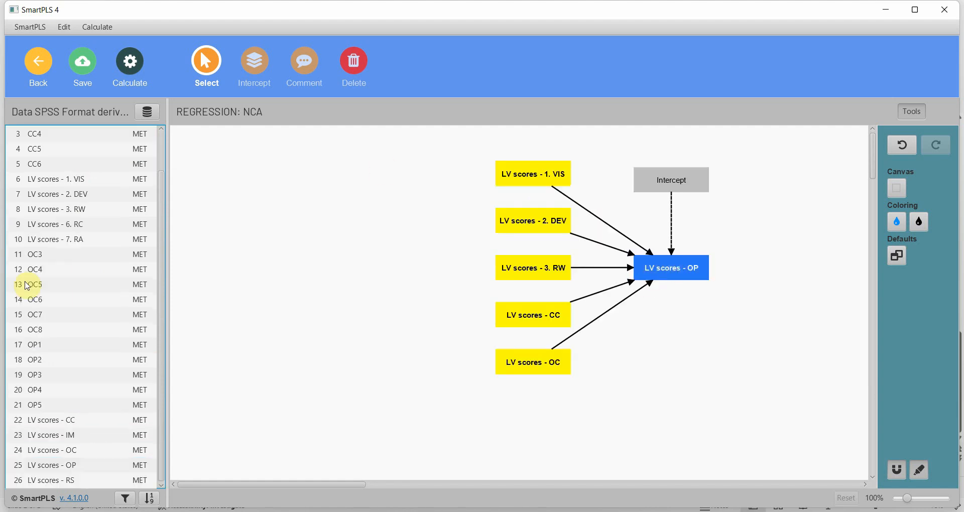
Save the NCA model and run the necessary condition analysis with 10 steps for the bottleneck tables
drag(490, 146, 623, 435)
click(295, 179)
click(82, 63)
click(113, 67)
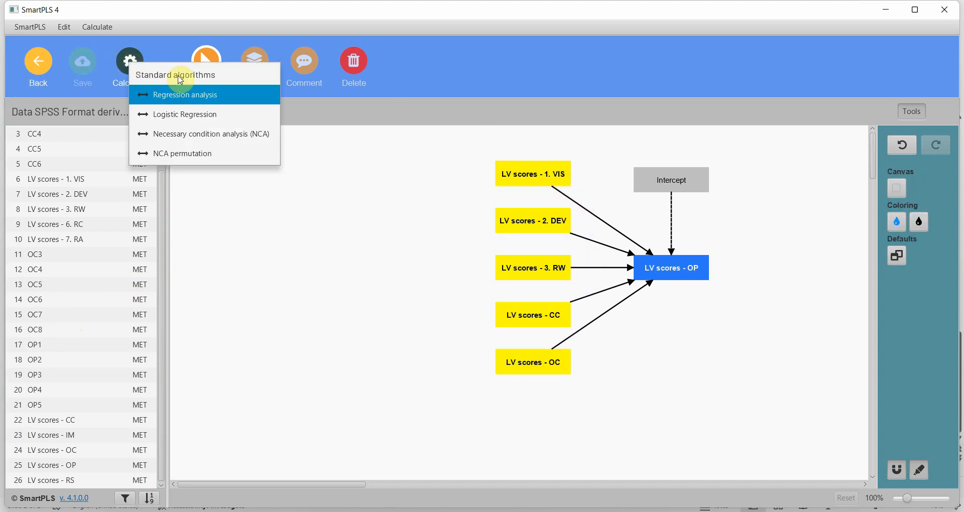
click(213, 132)
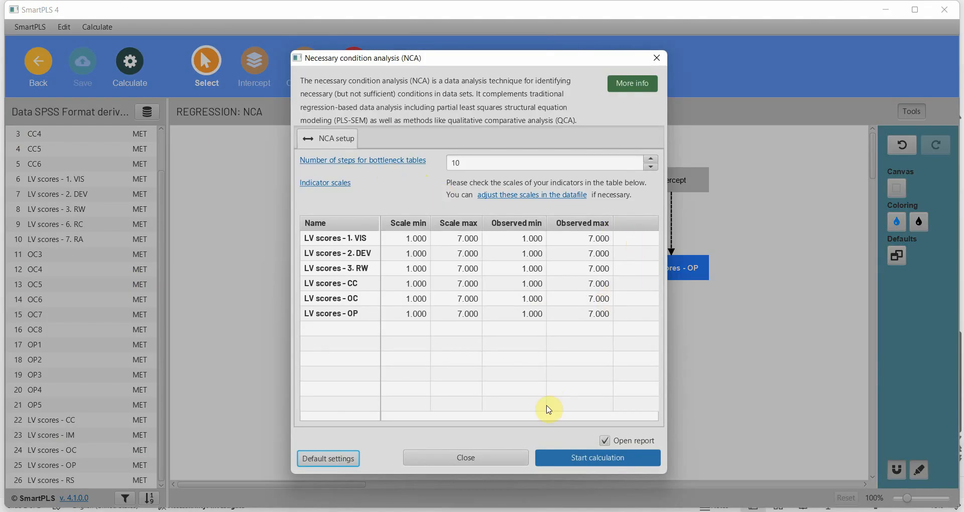
click(602, 454)
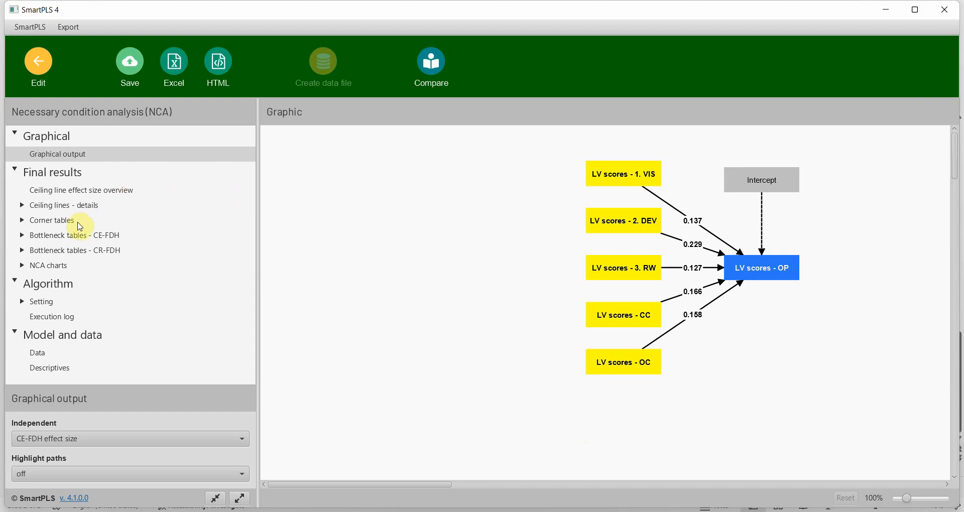
Examine the CE-FDH bottleneck table values, focusing on the predictor levels required for 80% of OP
click(76, 236)
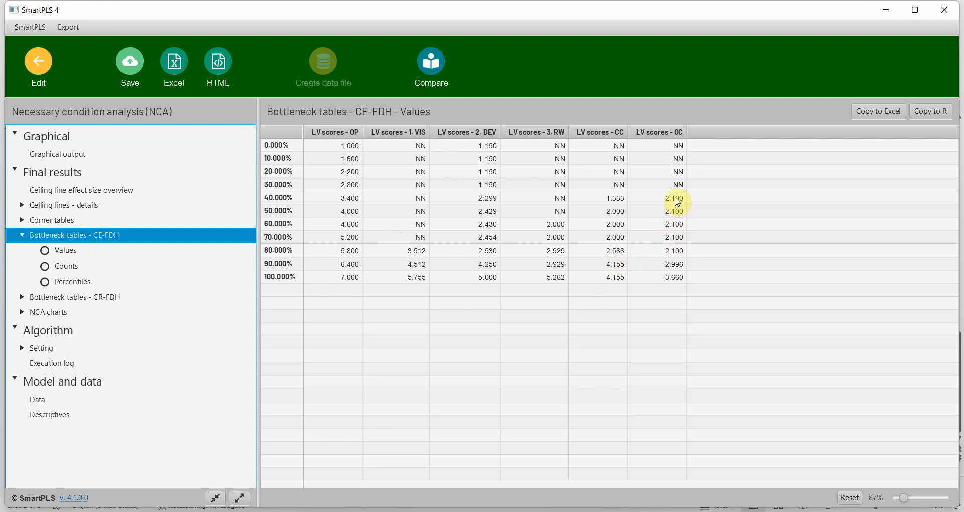
drag(435, 248, 665, 255)
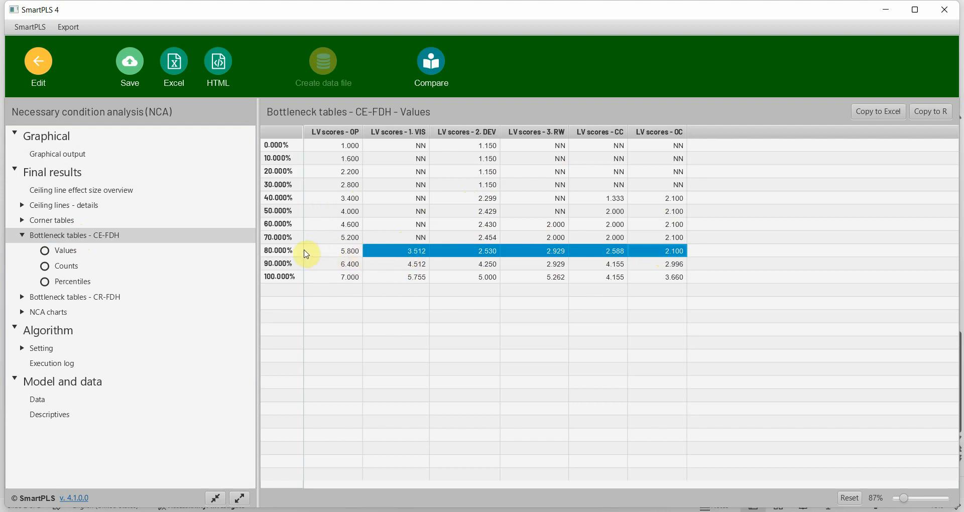
click(280, 254)
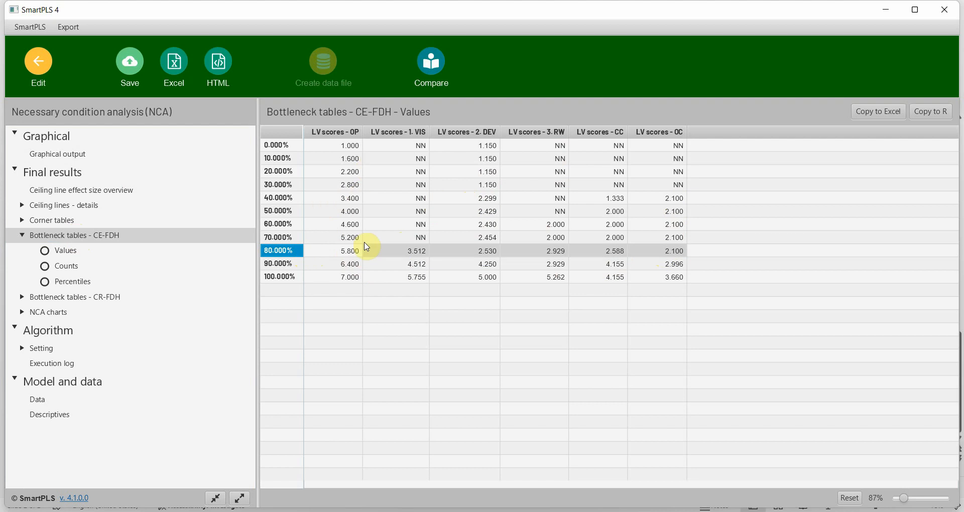
click(482, 172)
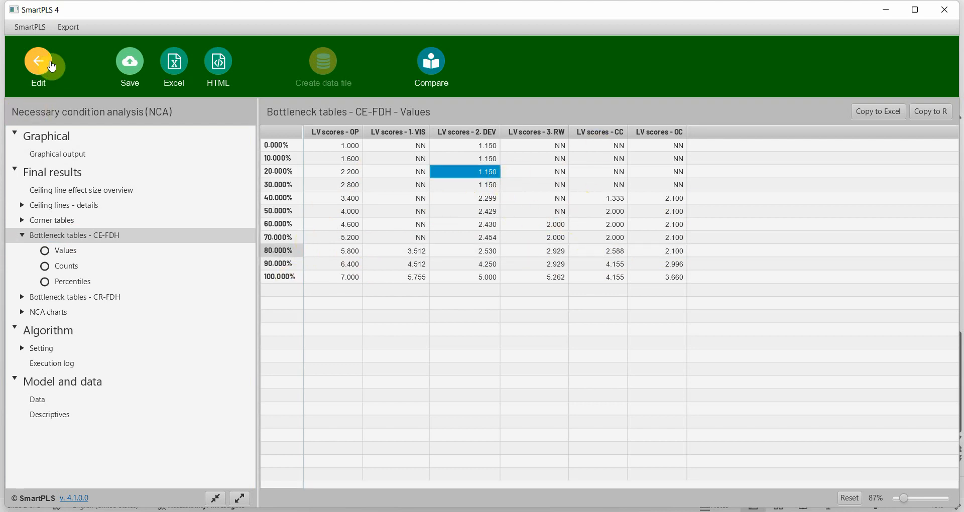
Run an NCA permutation with 10000 permutations at the 0.05 significance level and open its ceiling line effect size overview
click(39, 63)
click(134, 78)
click(172, 164)
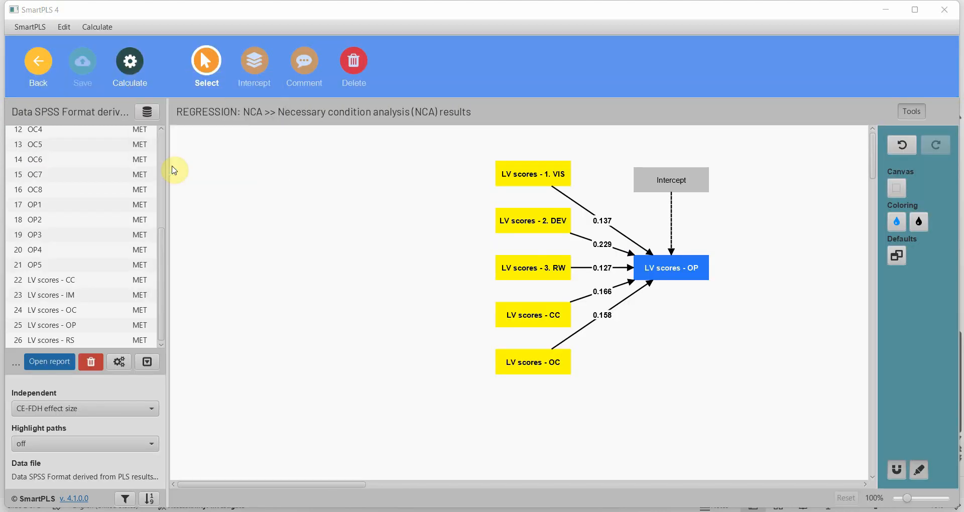
click(481, 167)
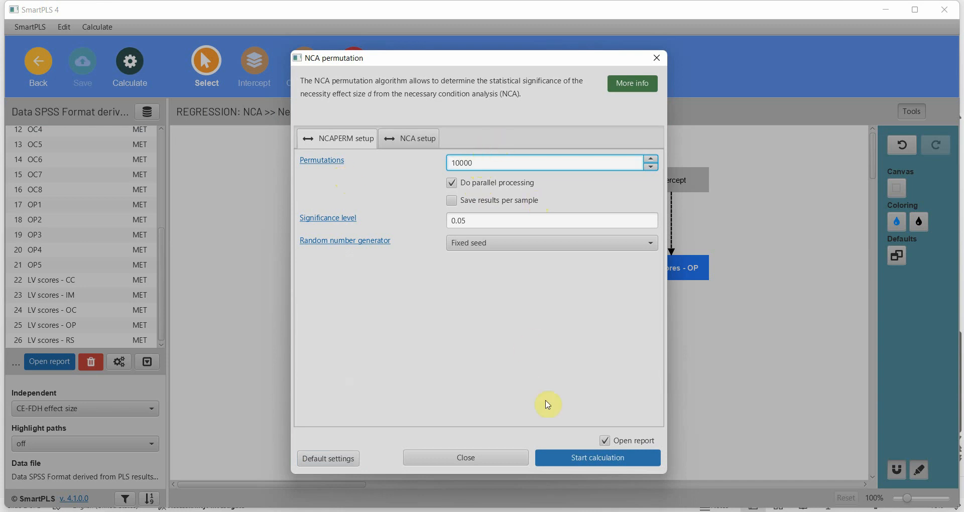
click(583, 458)
click(59, 191)
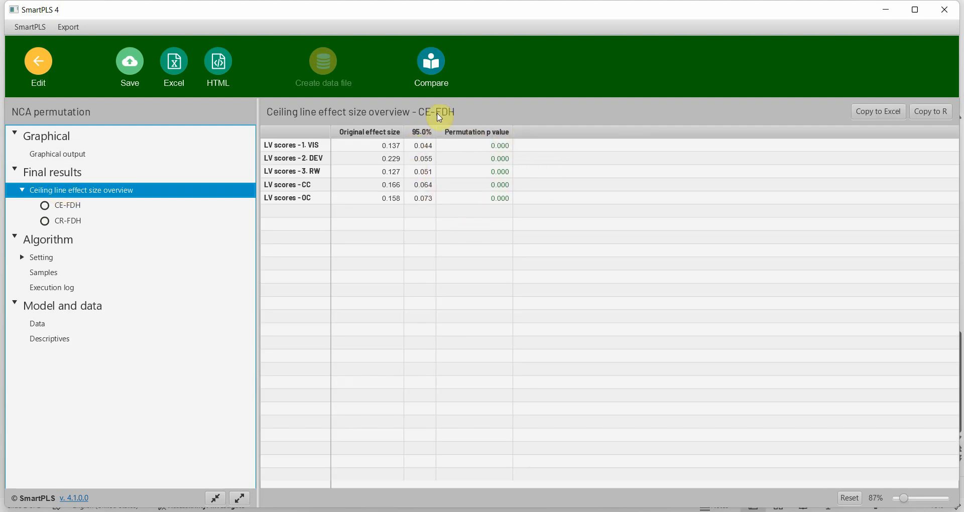
Copy the CE-FDH effect size overview into the blank Excel workbook at A1 and fit column A to its contents
click(39, 61)
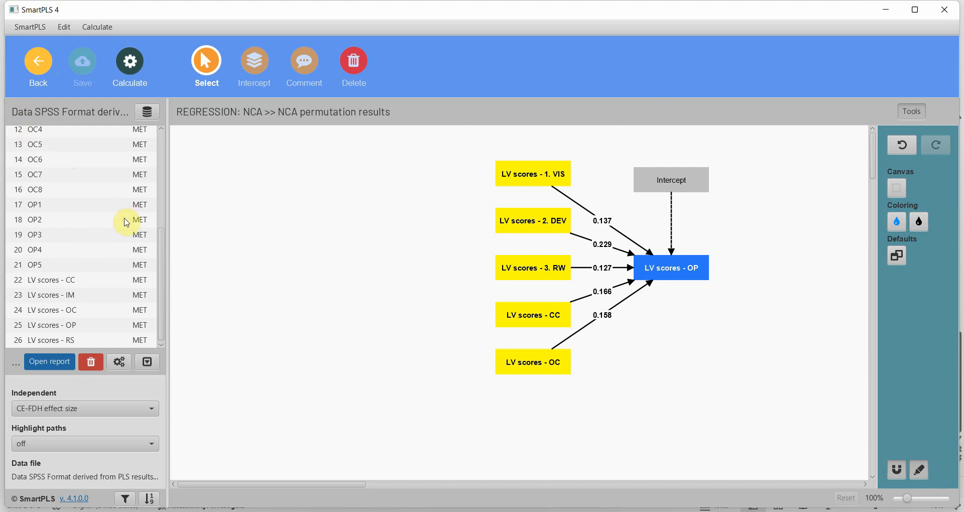
click(82, 297)
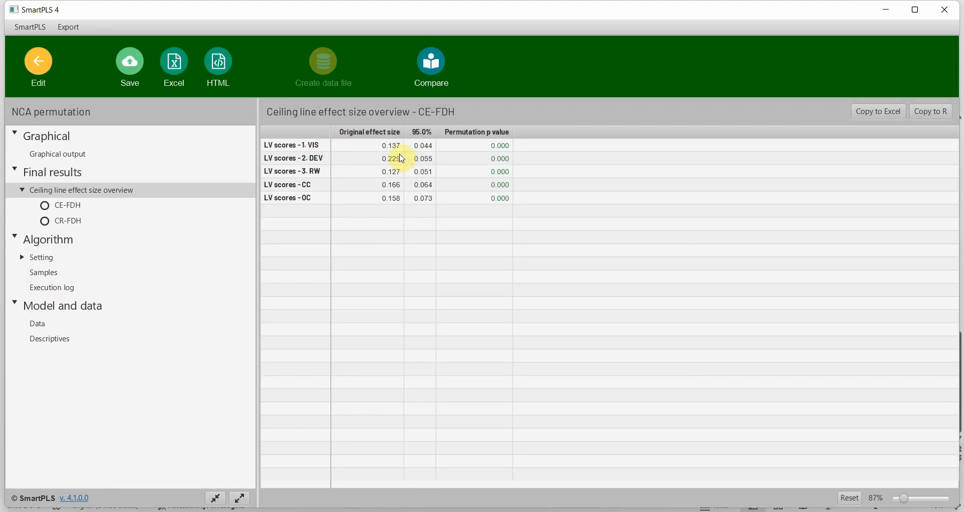
click(863, 113)
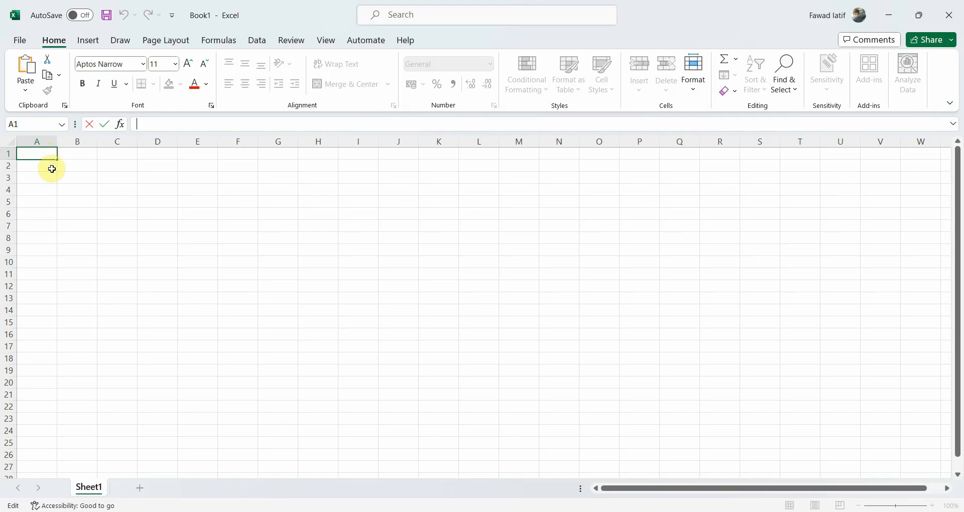
click(54, 176)
click(41, 157)
key(ctrl+v)
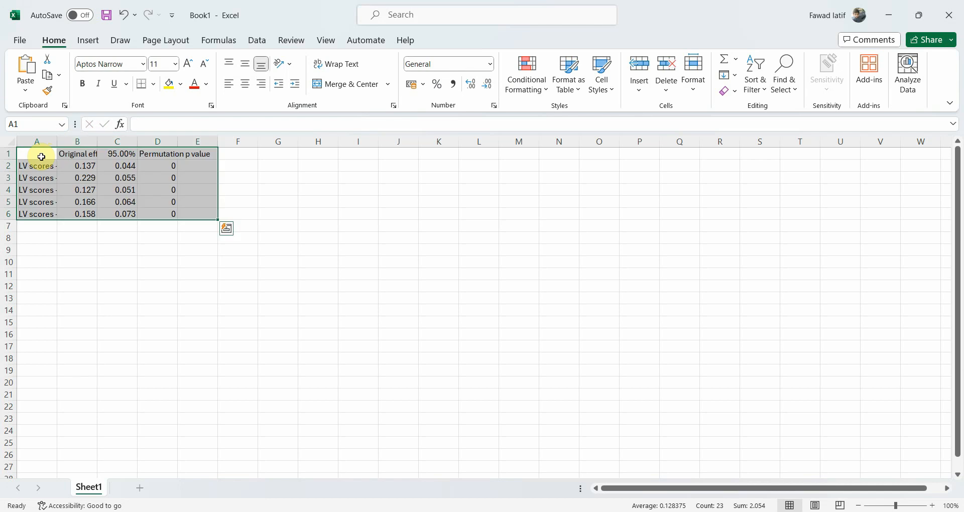
double_click(58, 139)
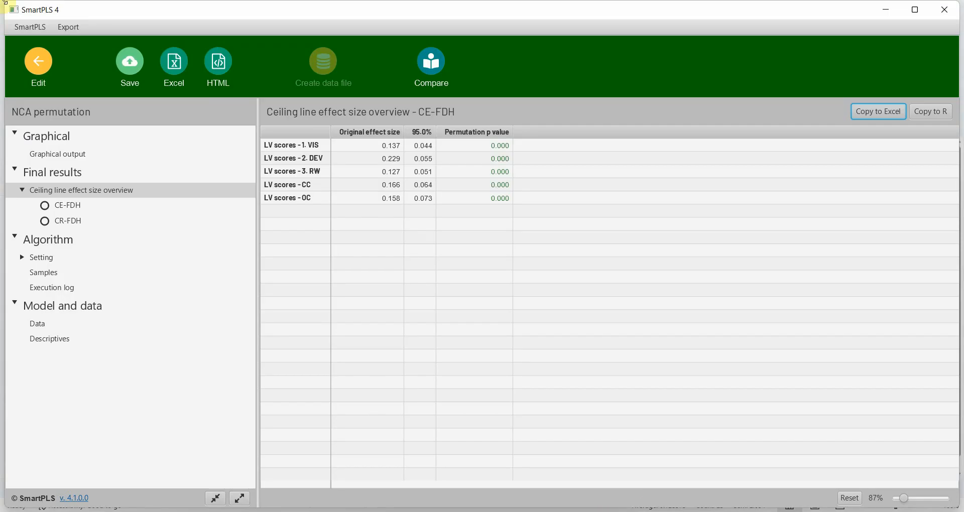
Return to the NCA model in SmartPLS and add LV scores - IM as a predictor of LV scores - OP
click(35, 75)
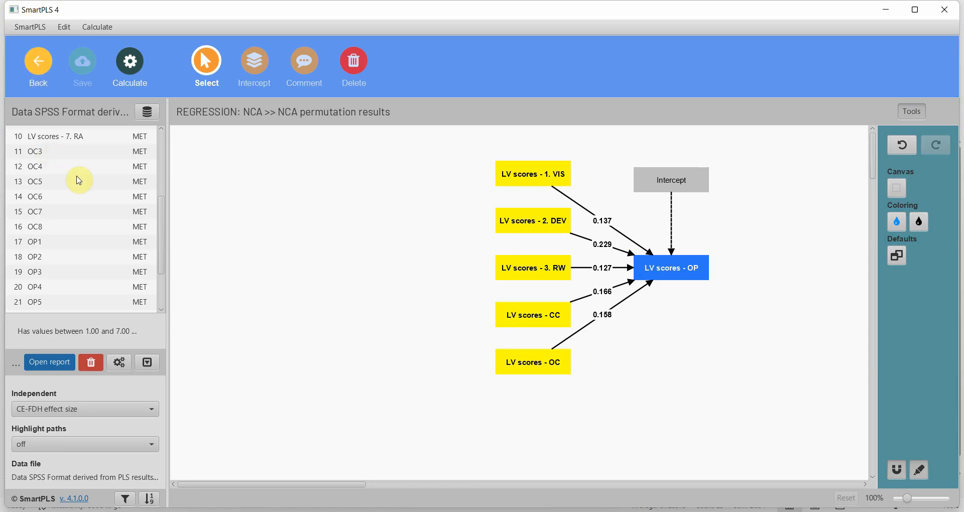
scroll(65, 178, down, 3)
click(62, 261)
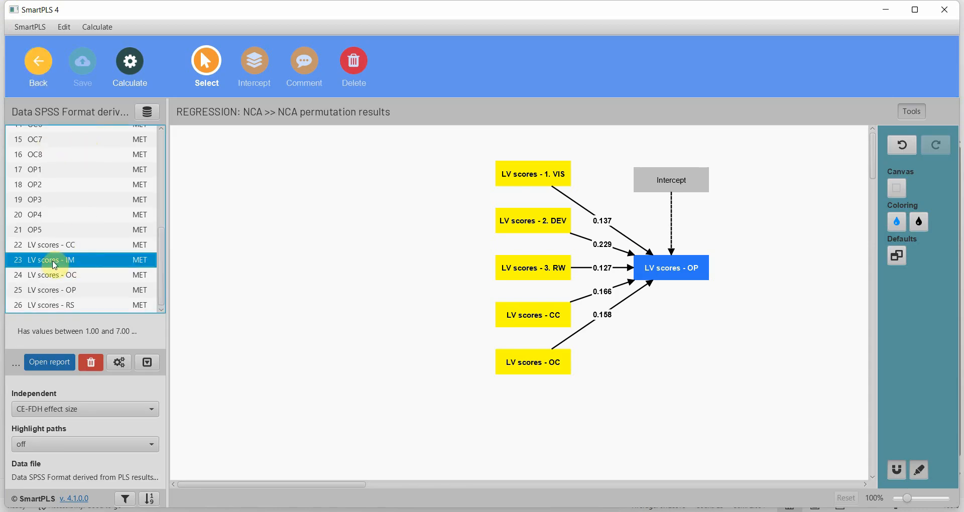
drag(55, 265, 674, 271)
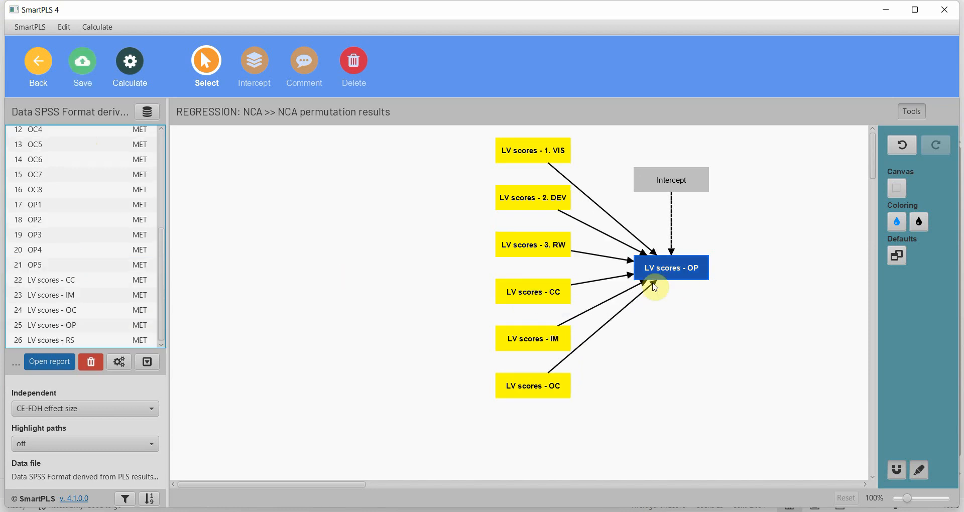
Run the NCA permutation for the extended model with 10000 permutations, a 0.05 significance level and a fixed seed
click(130, 64)
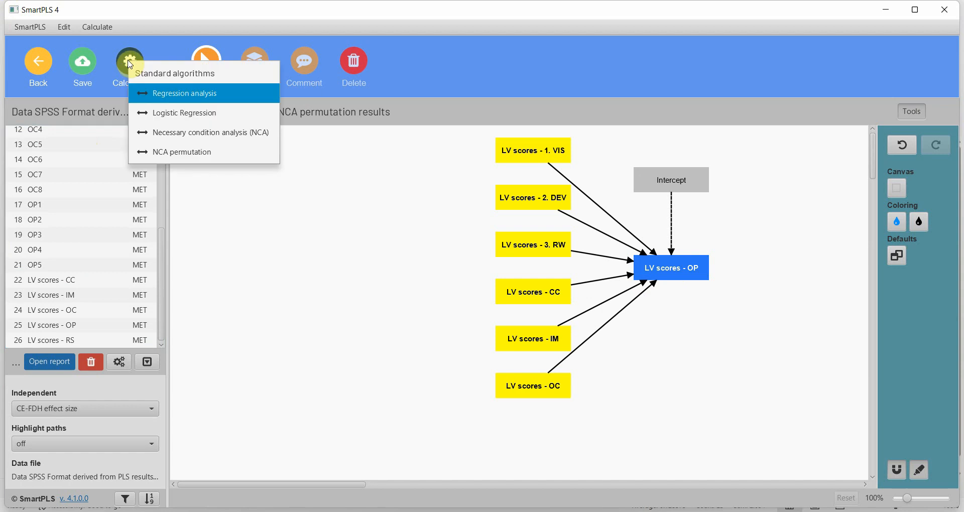
click(204, 155)
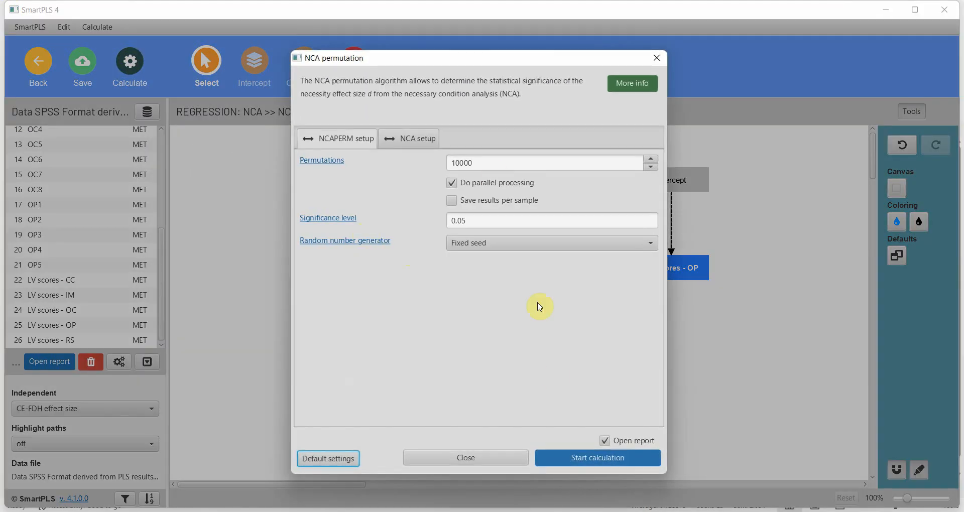
click(595, 458)
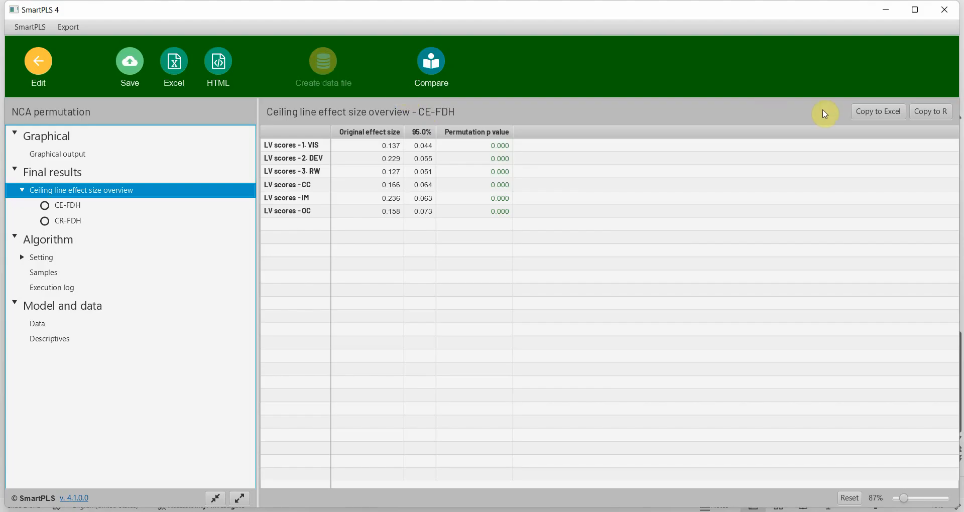
Copy the extended model's CE-FDH effect sizes into the Excel sheet at G1 and widen column B
click(866, 111)
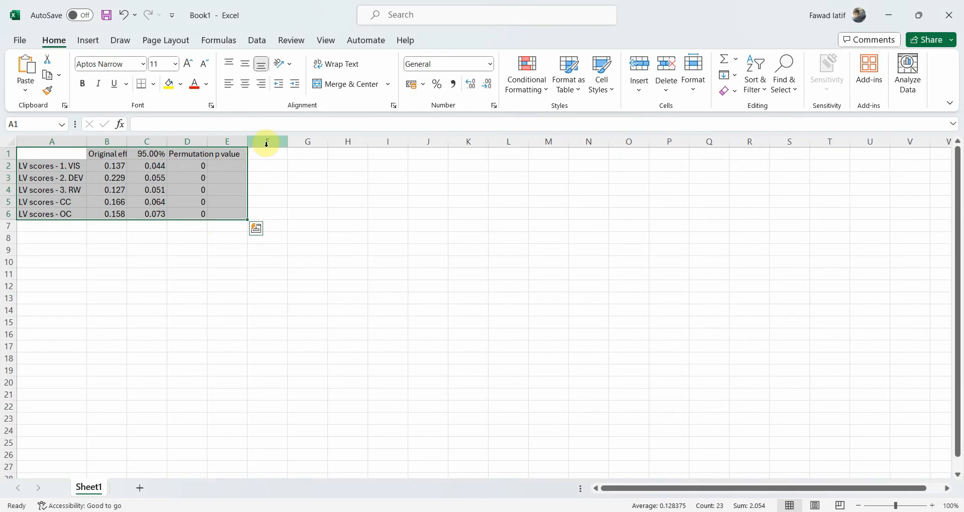
click(307, 153)
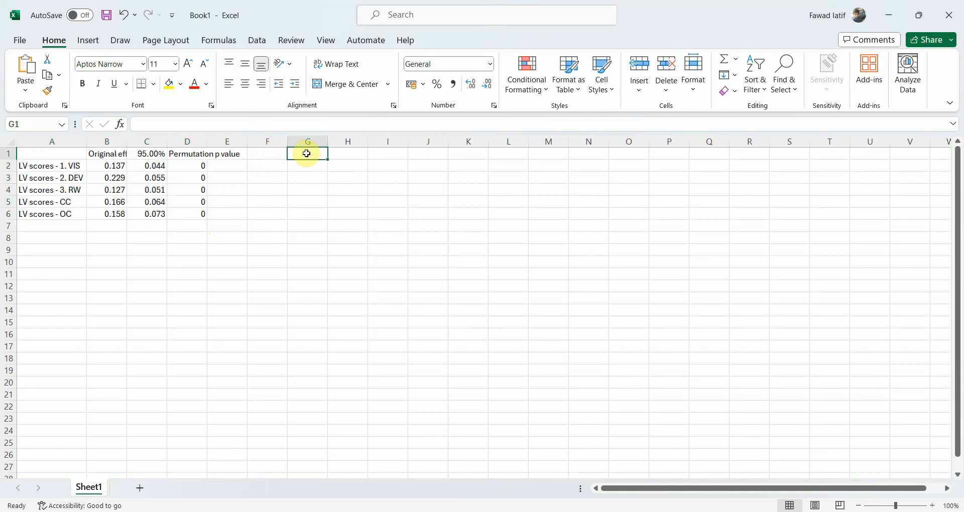
key(ctrl+v)
drag(128, 140, 179, 142)
Compare the original effect sizes of VIS, DEV, RW, CC and OC between the two pasted tables
click(406, 166)
click(159, 168)
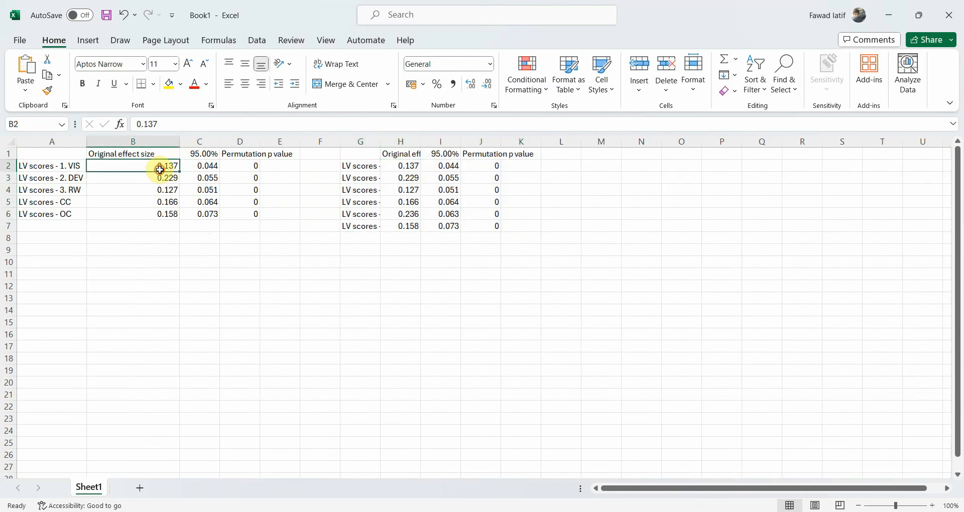
click(397, 178)
click(175, 182)
click(397, 189)
click(161, 190)
click(400, 203)
click(165, 202)
click(399, 214)
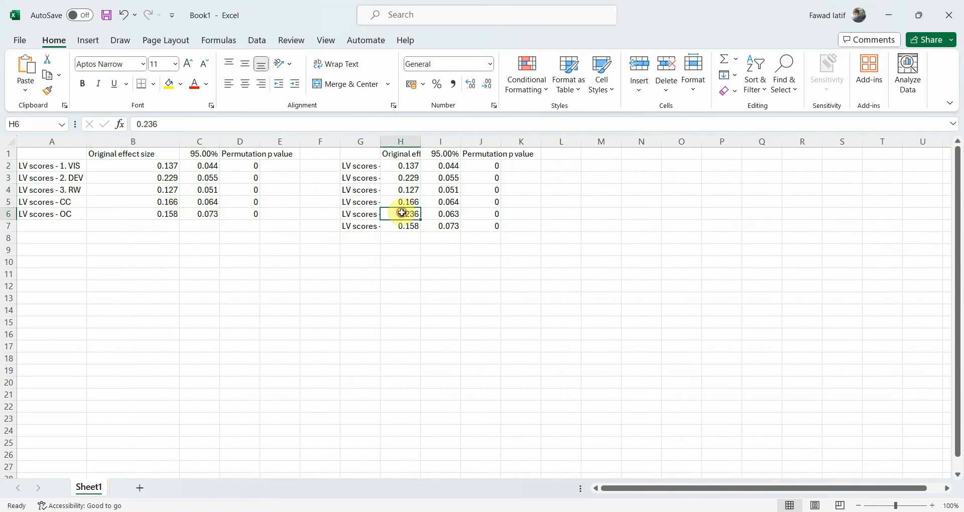
click(168, 212)
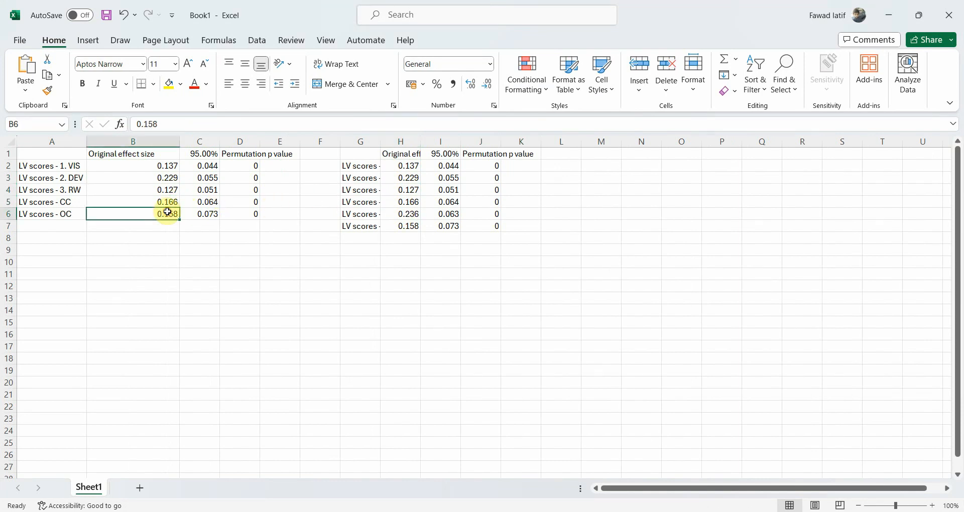
click(413, 224)
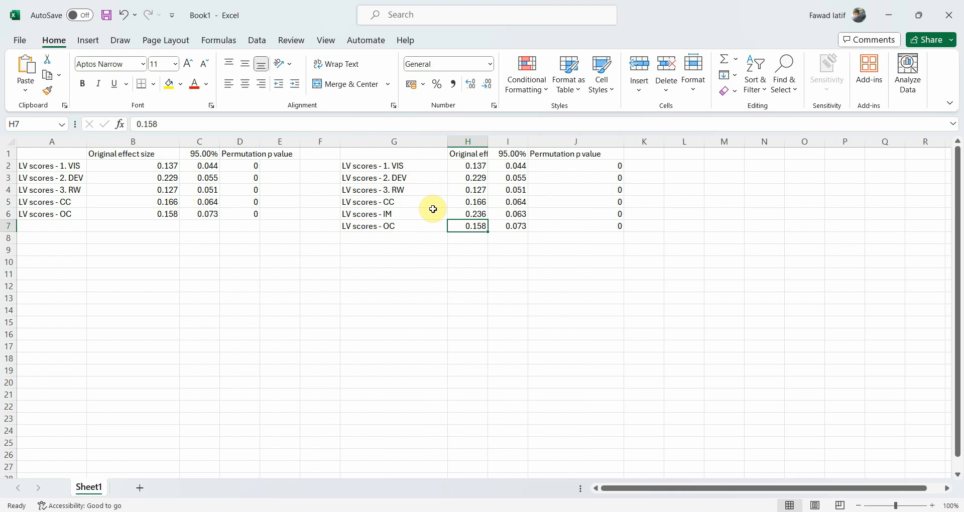
Examine the added IM row and the individual effect sizes in the second table, and return to the SmartPLS results
click(458, 213)
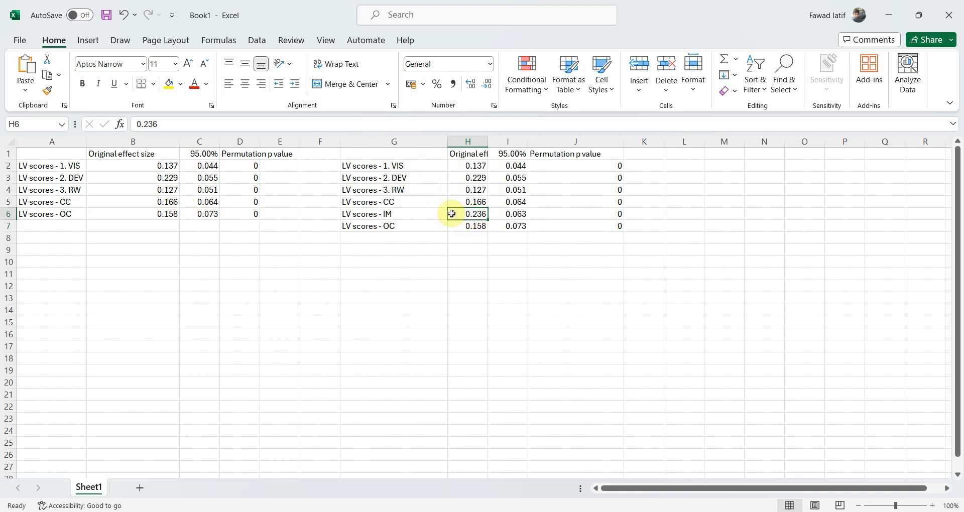
drag(439, 214, 555, 213)
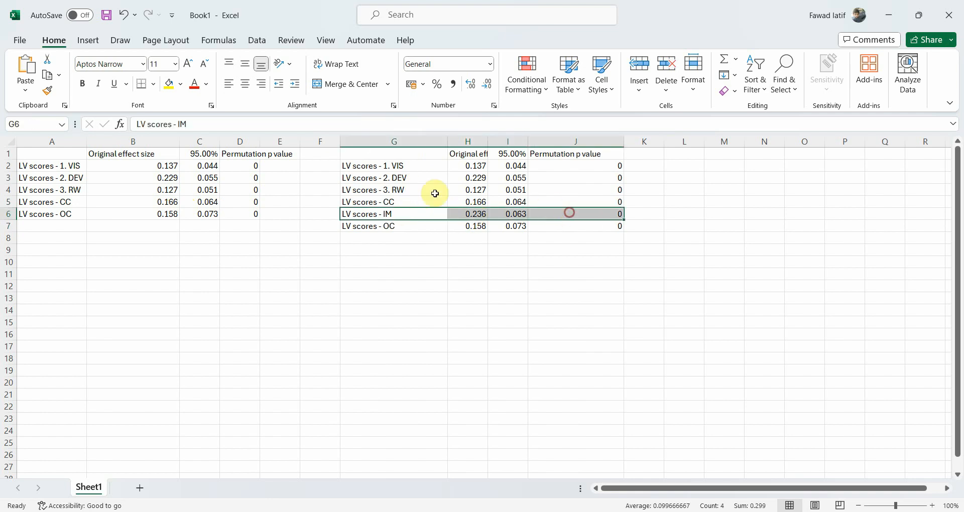
drag(457, 172, 467, 211)
click(465, 228)
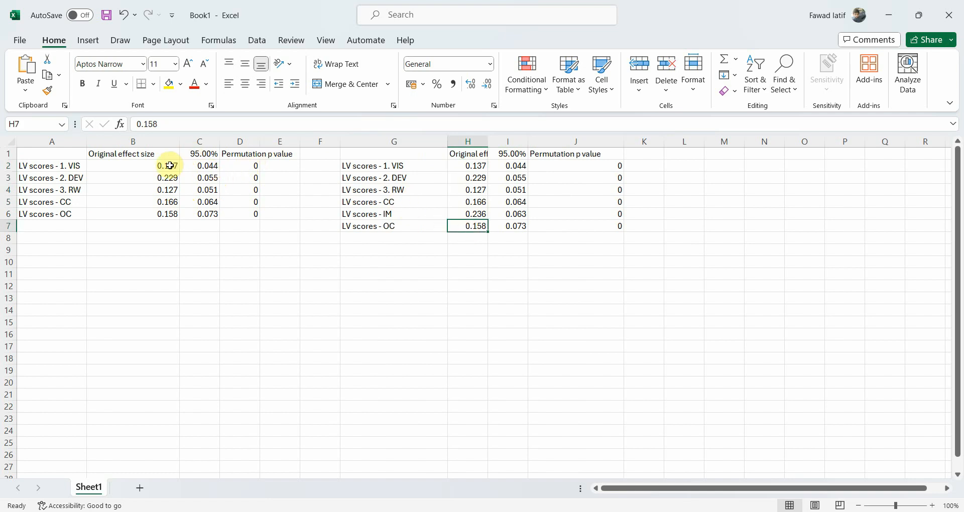
click(146, 167)
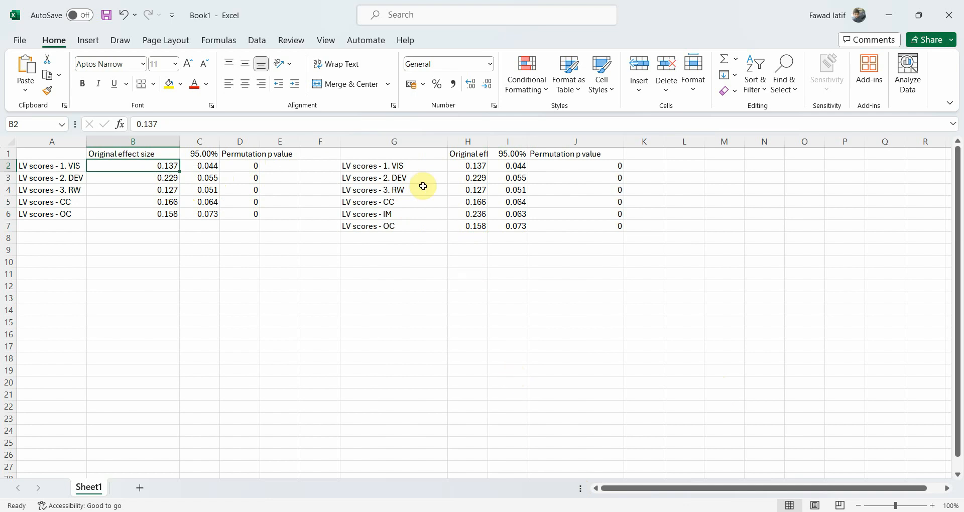
click(414, 165)
click(415, 179)
click(415, 187)
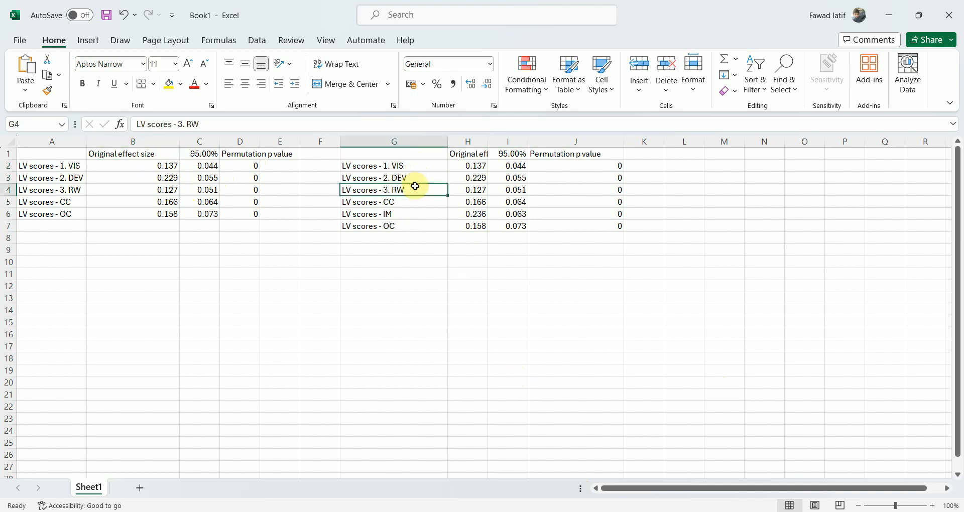
click(415, 200)
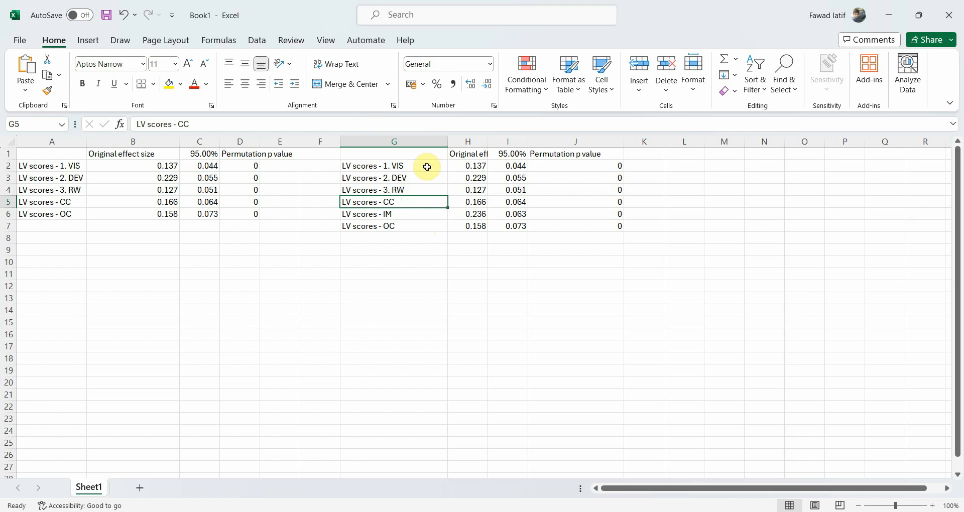
click(469, 166)
click(471, 179)
click(470, 190)
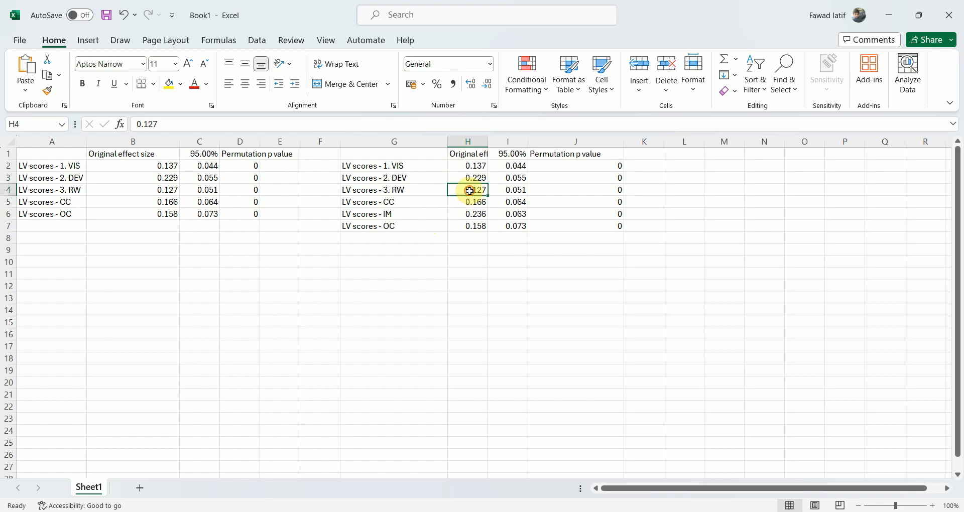
click(470, 202)
click(471, 215)
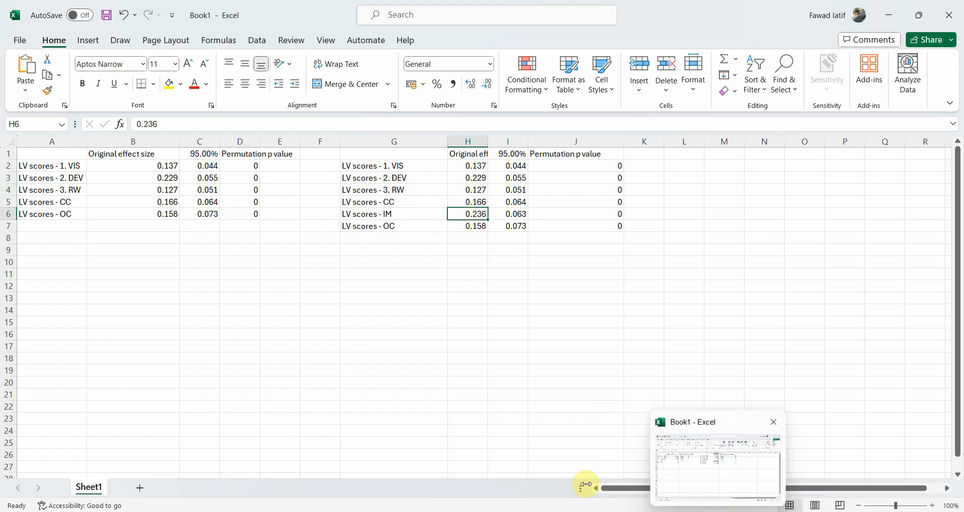
click(583, 459)
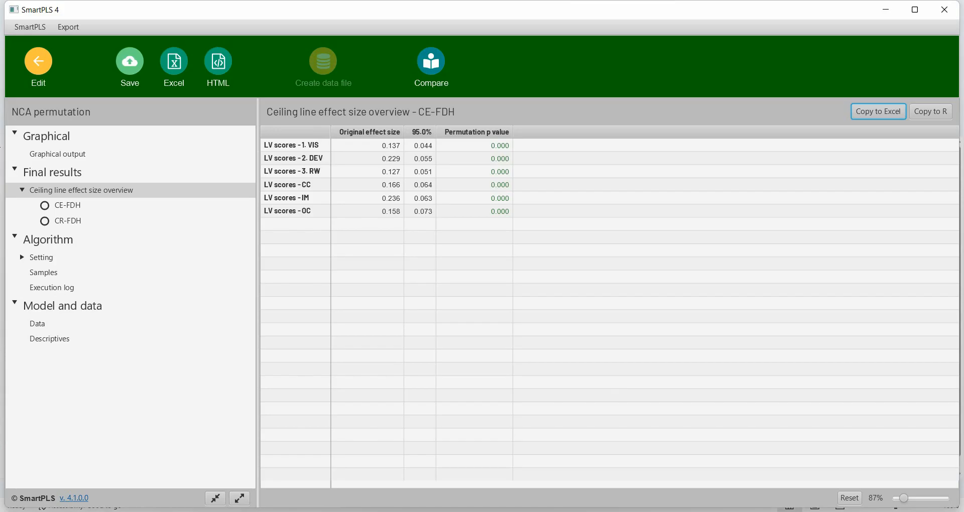